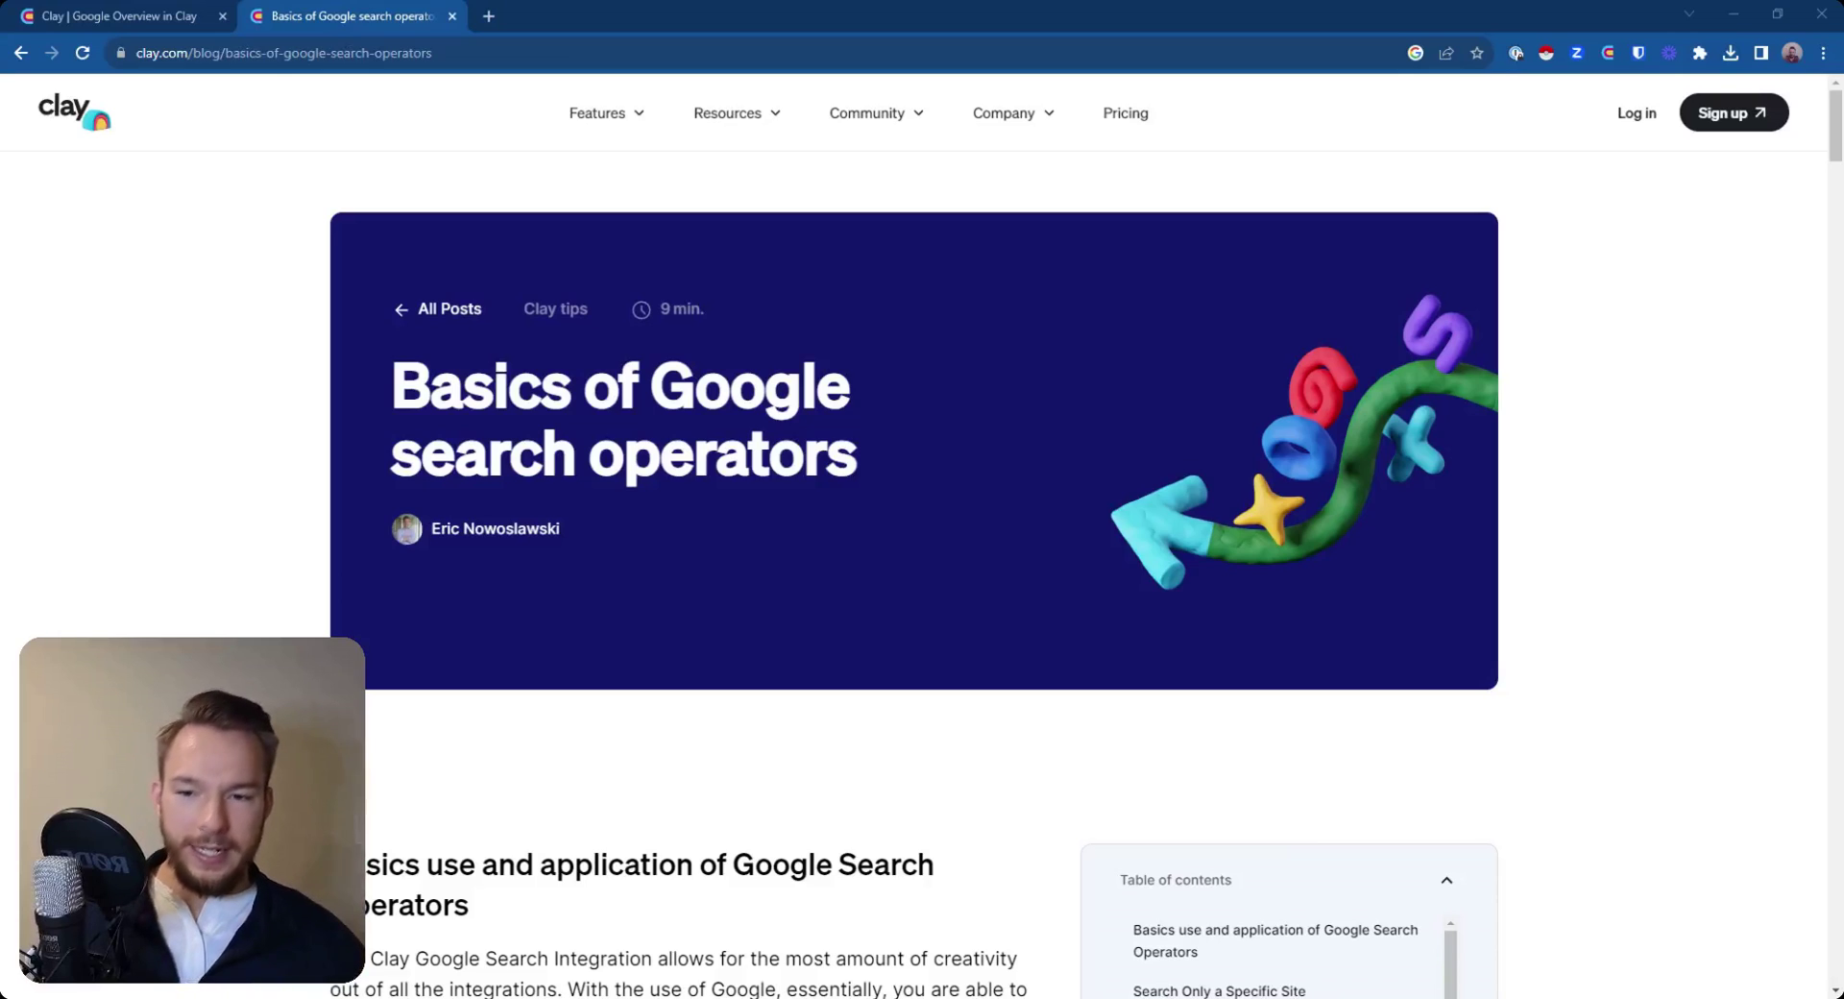
- Read through the blog article on Google search operators, looking over each operator's background and example
drag(828, 459, 771, 411)
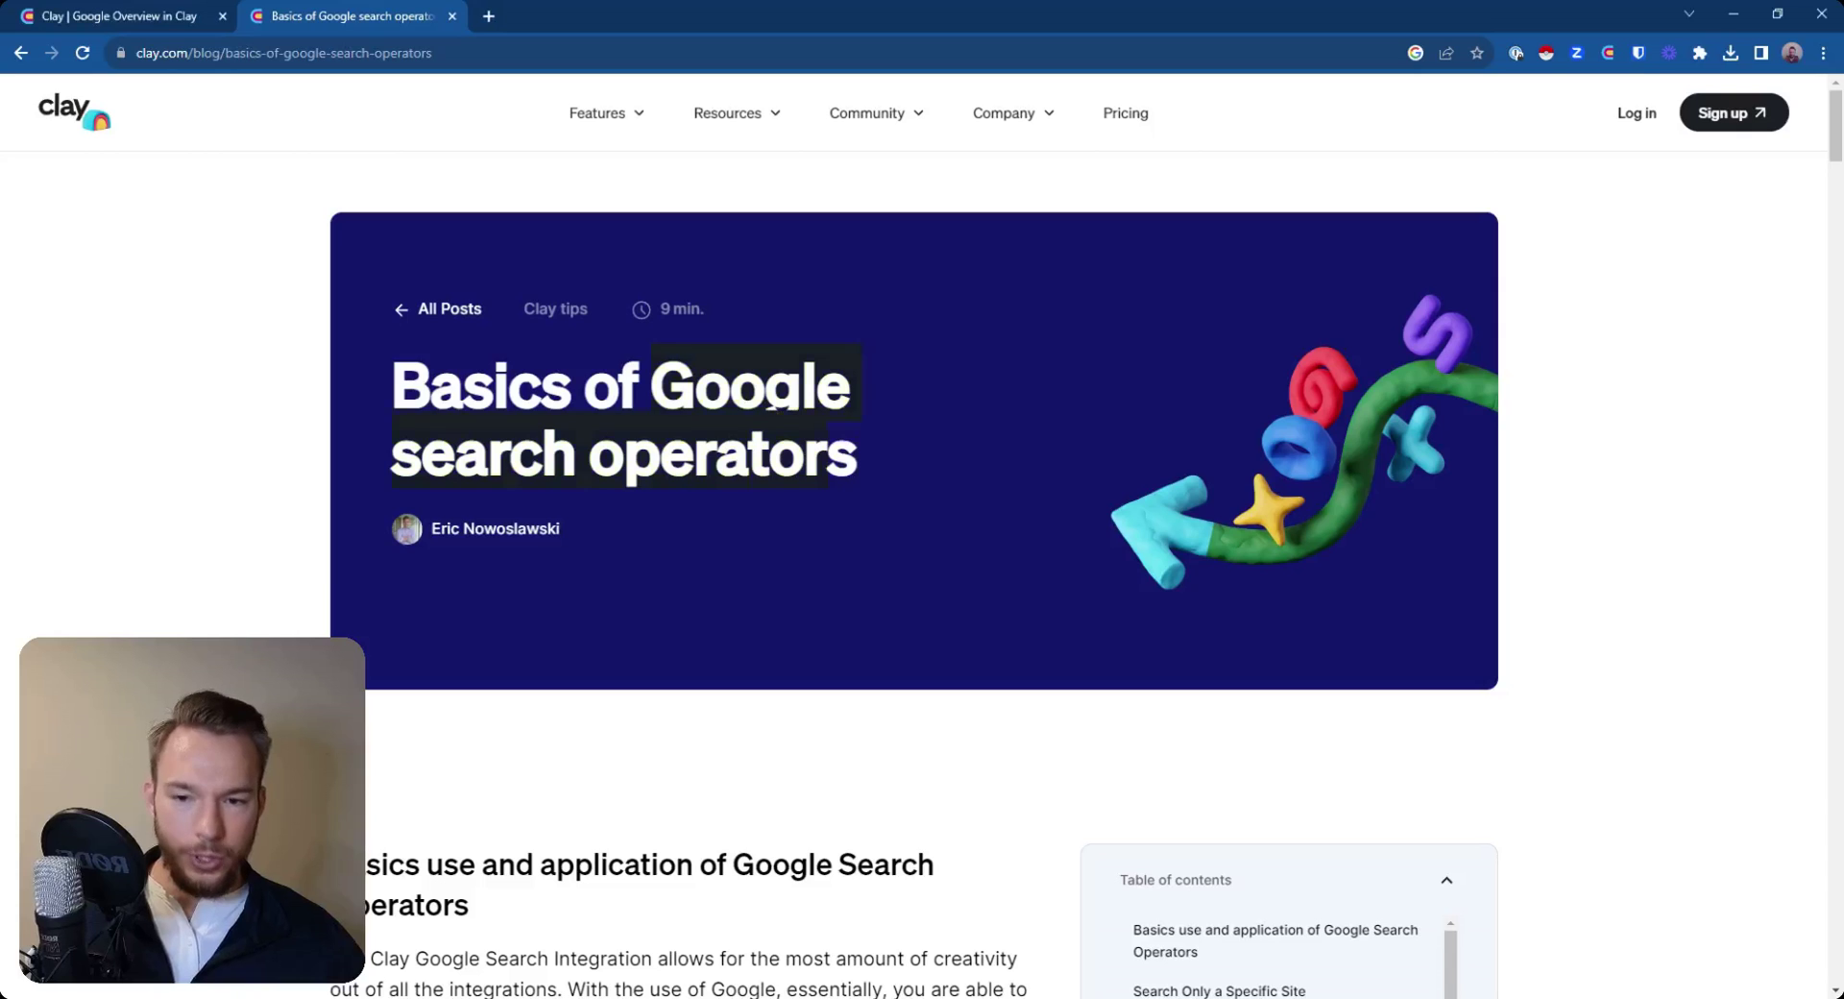
scroll(536, 500, down, 1)
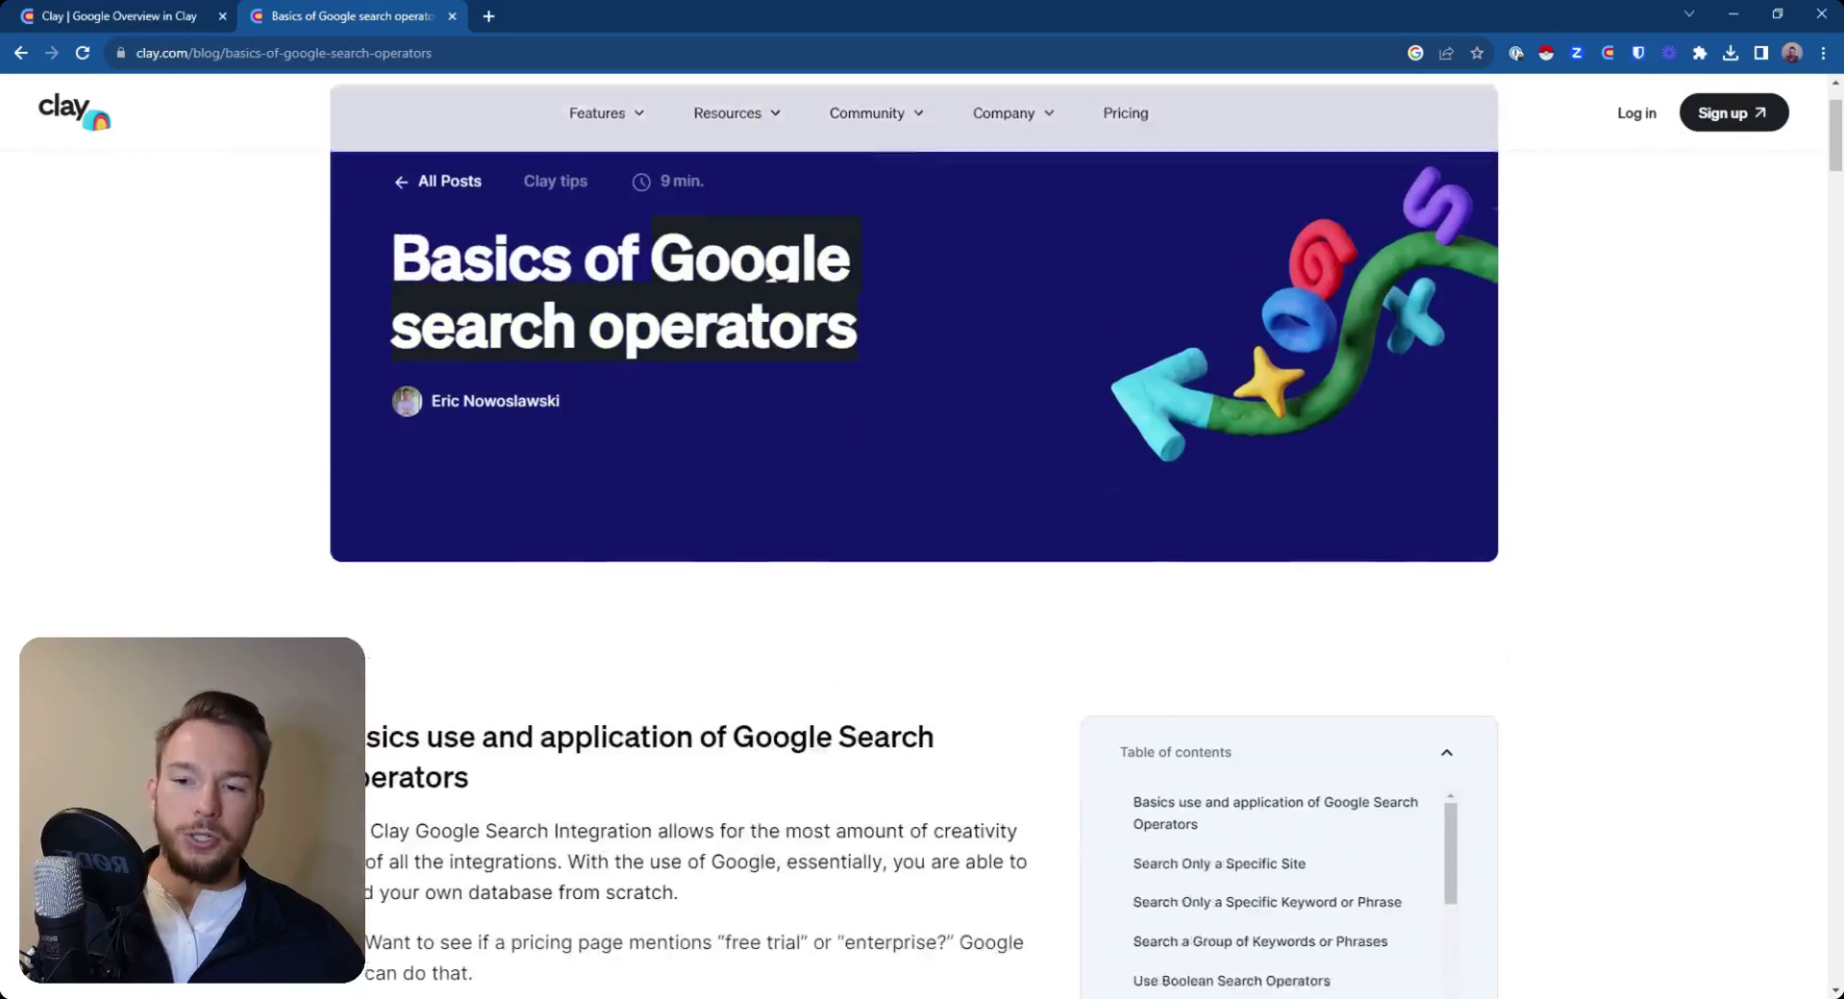
scroll(536, 499, up, 1)
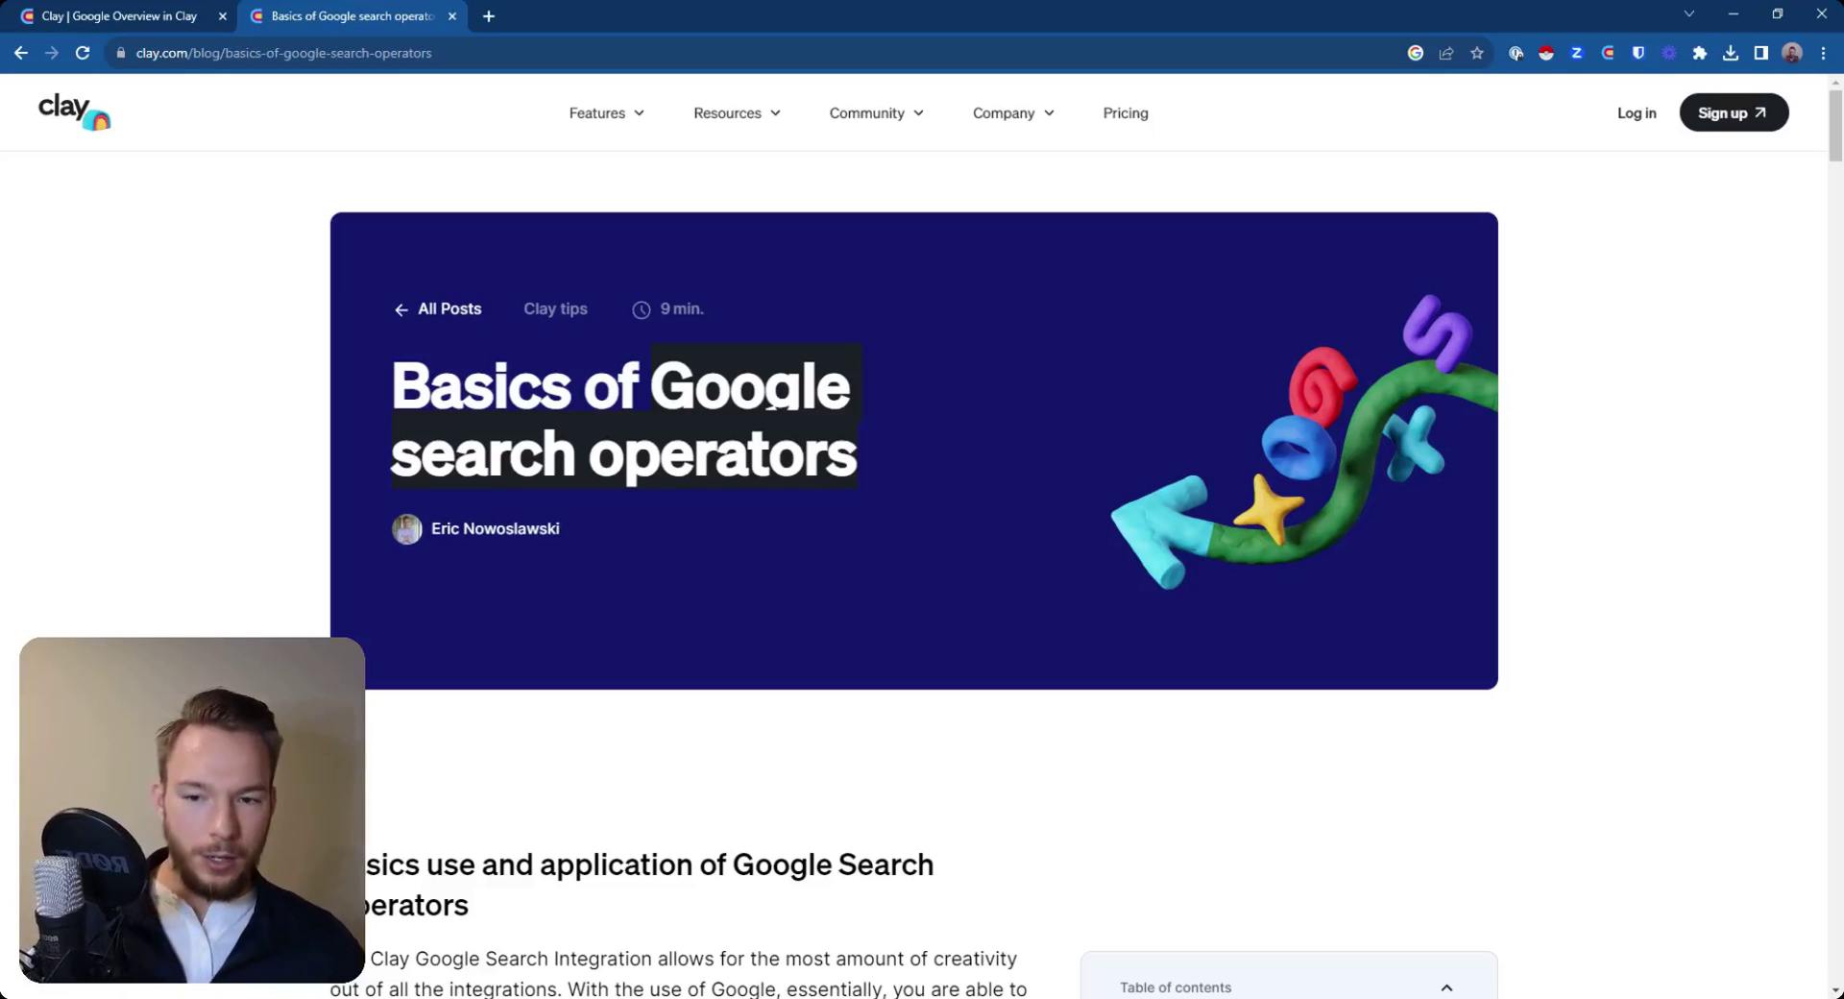
click(774, 405)
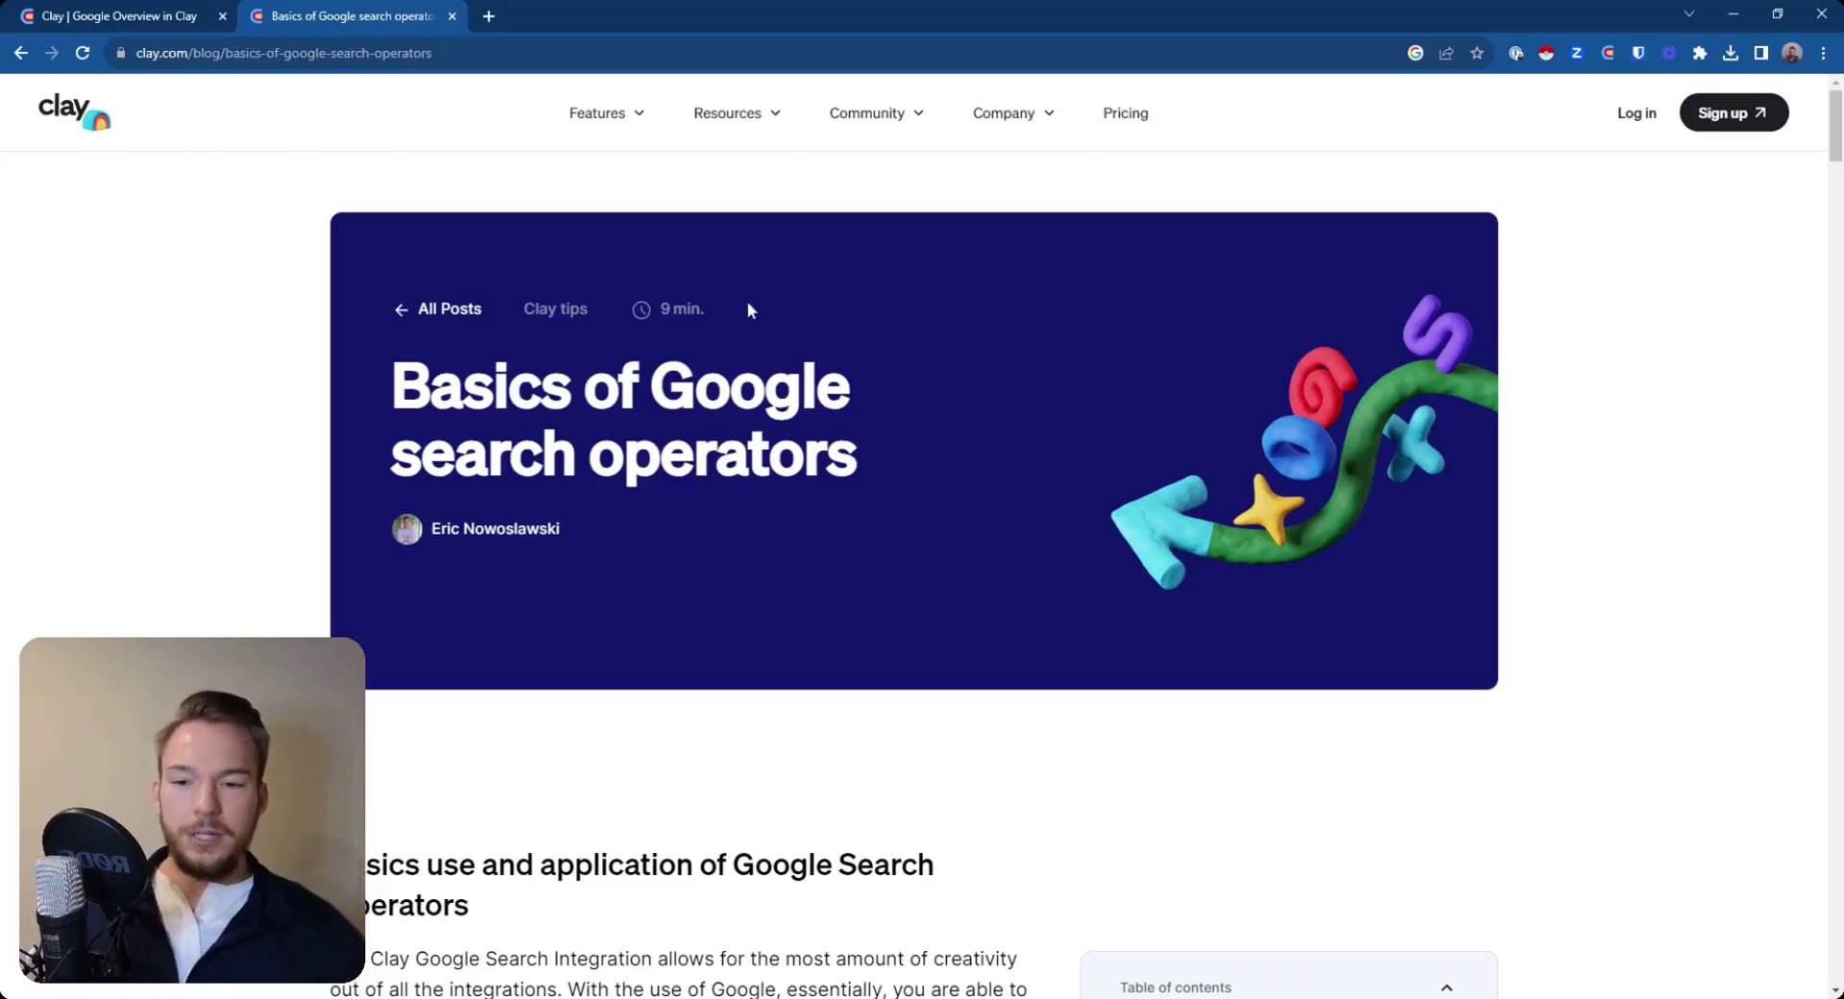
scroll(867, 631, down, 12)
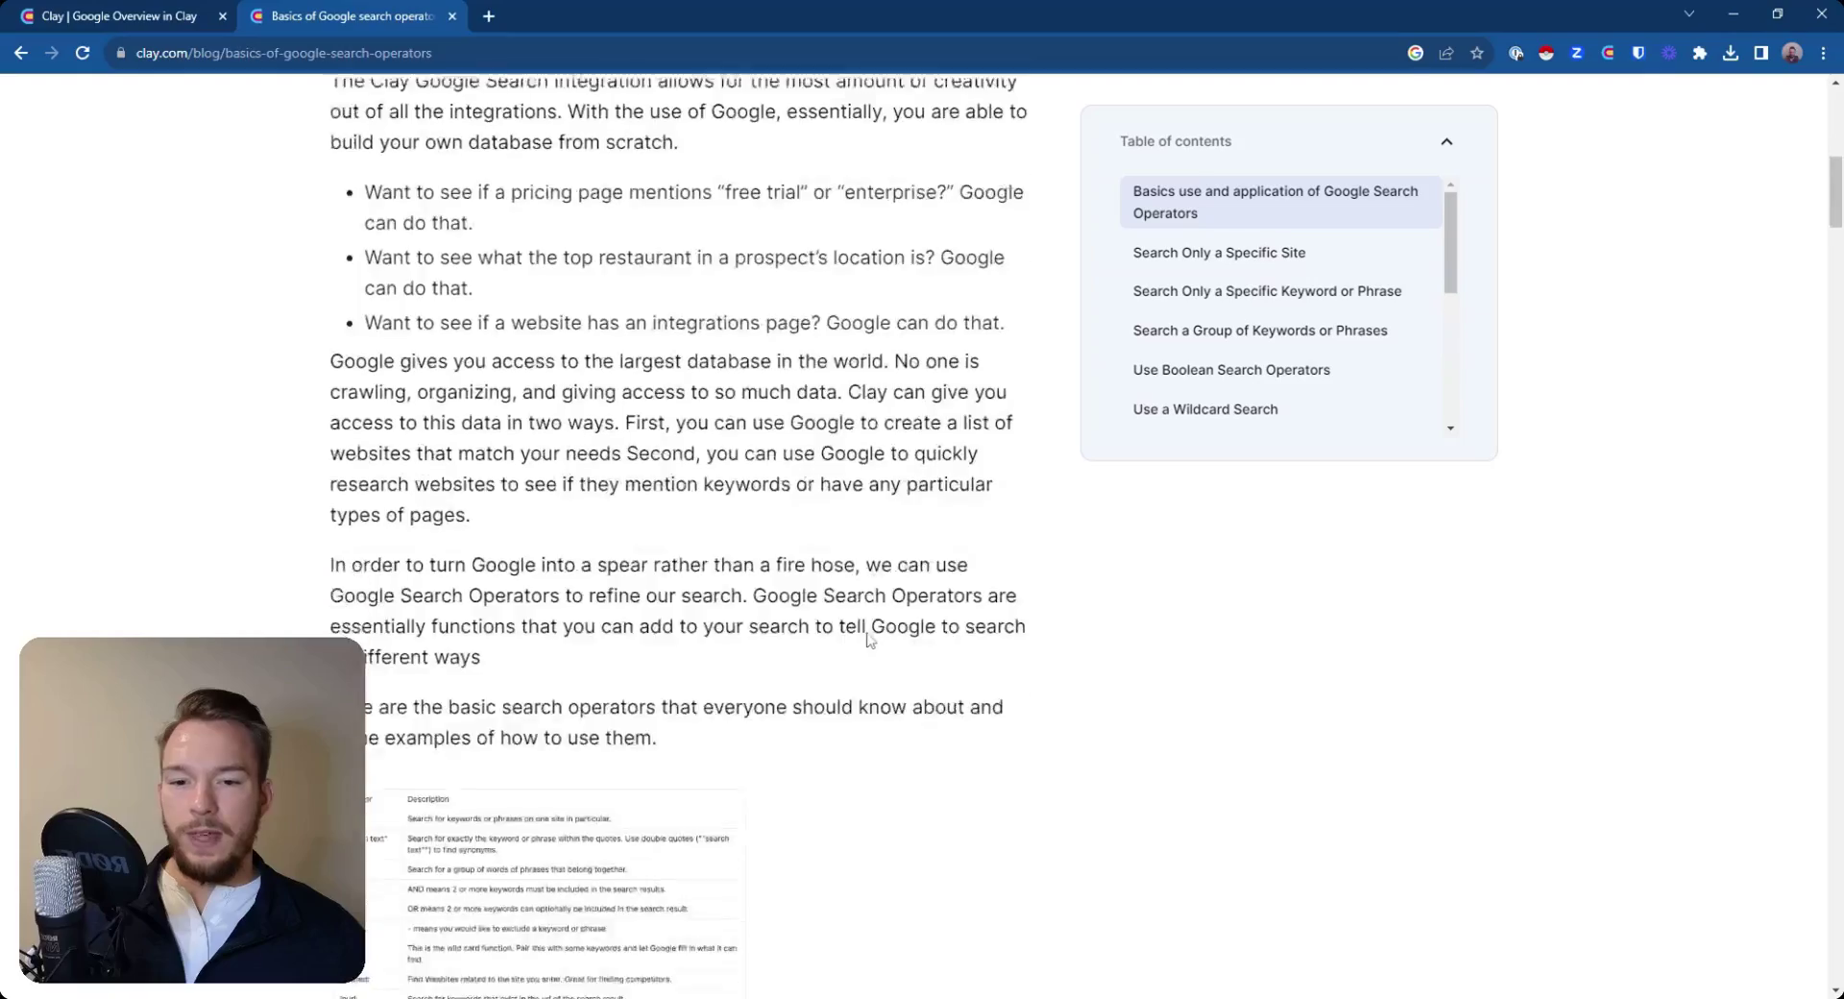
scroll(564, 488, down, 11)
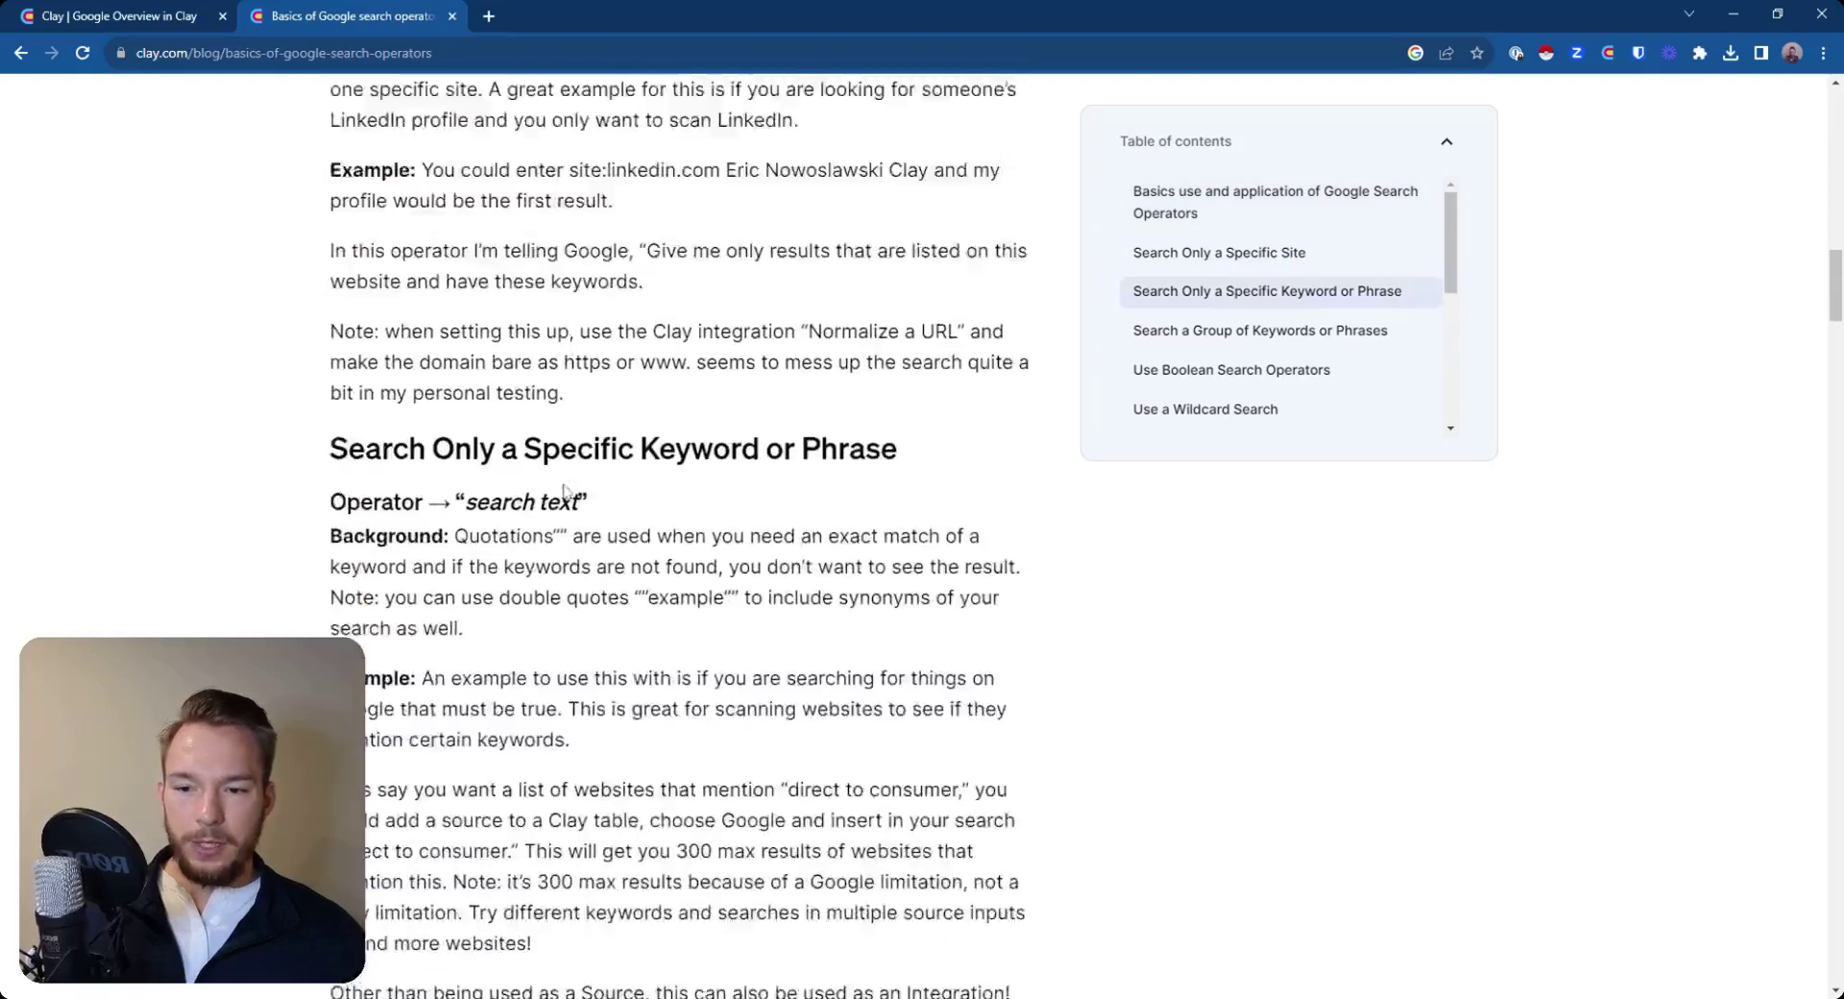
scroll(564, 490, down, 7)
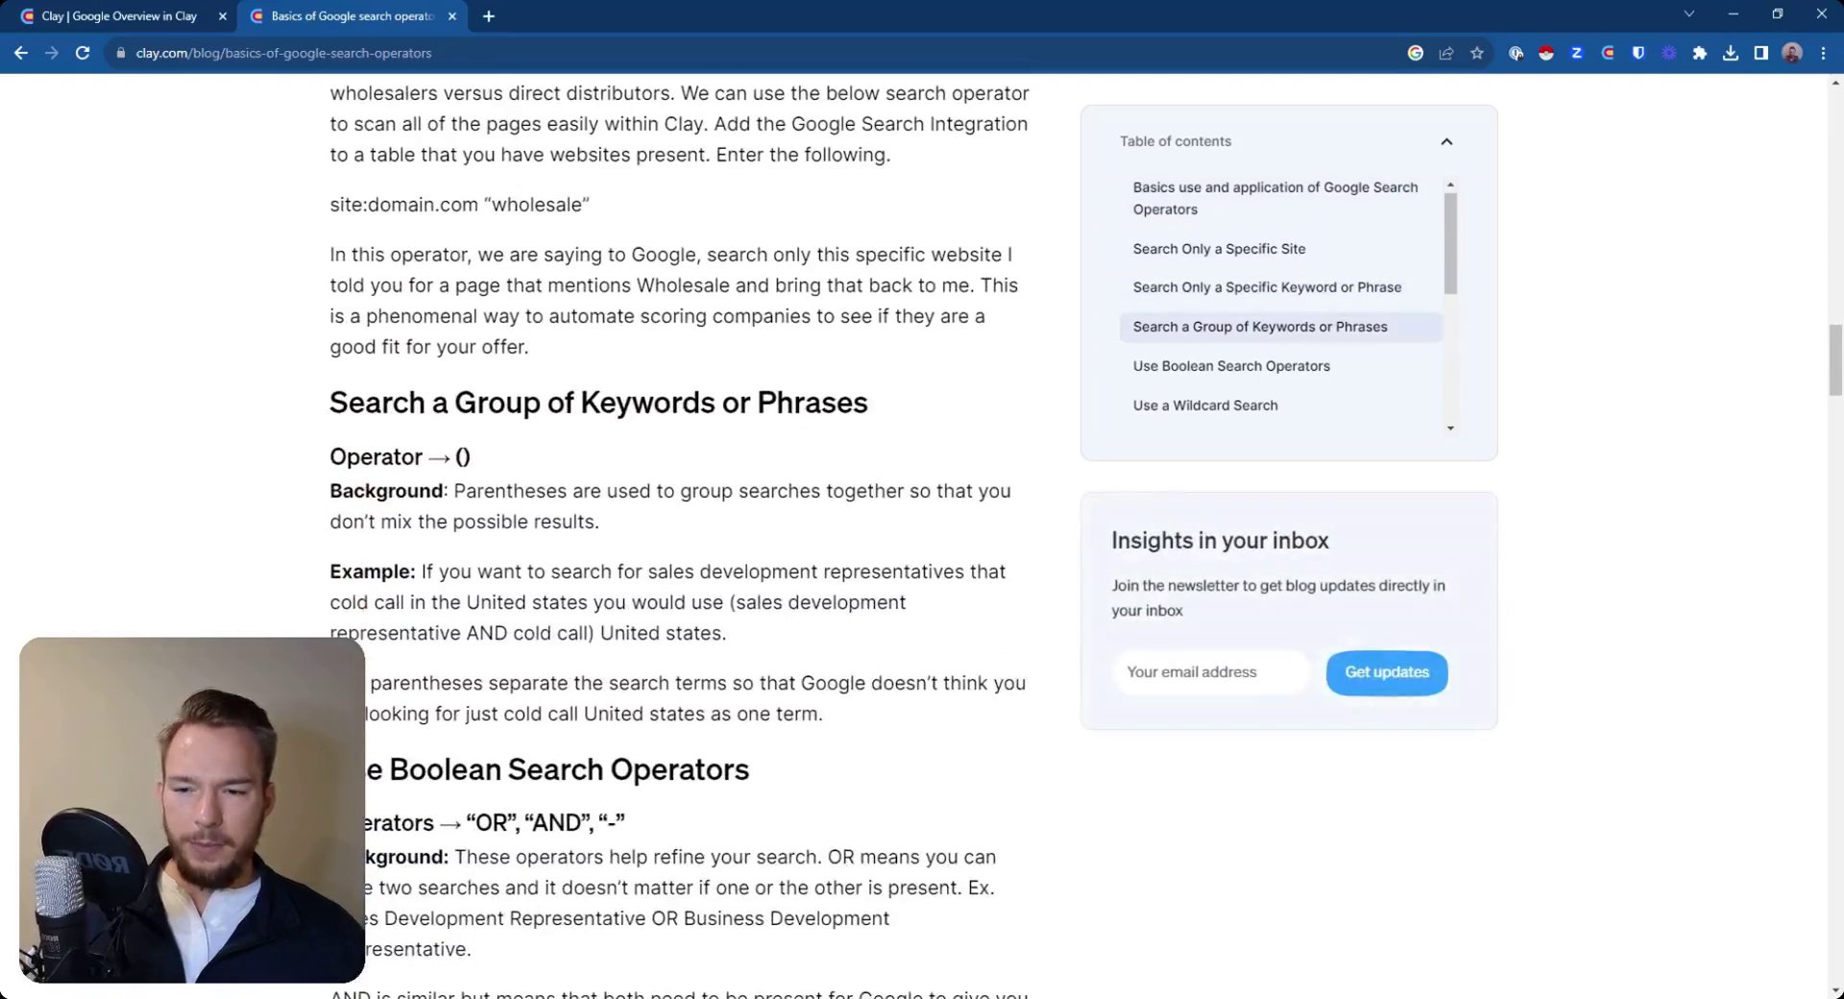
scroll(564, 490, down, 13)
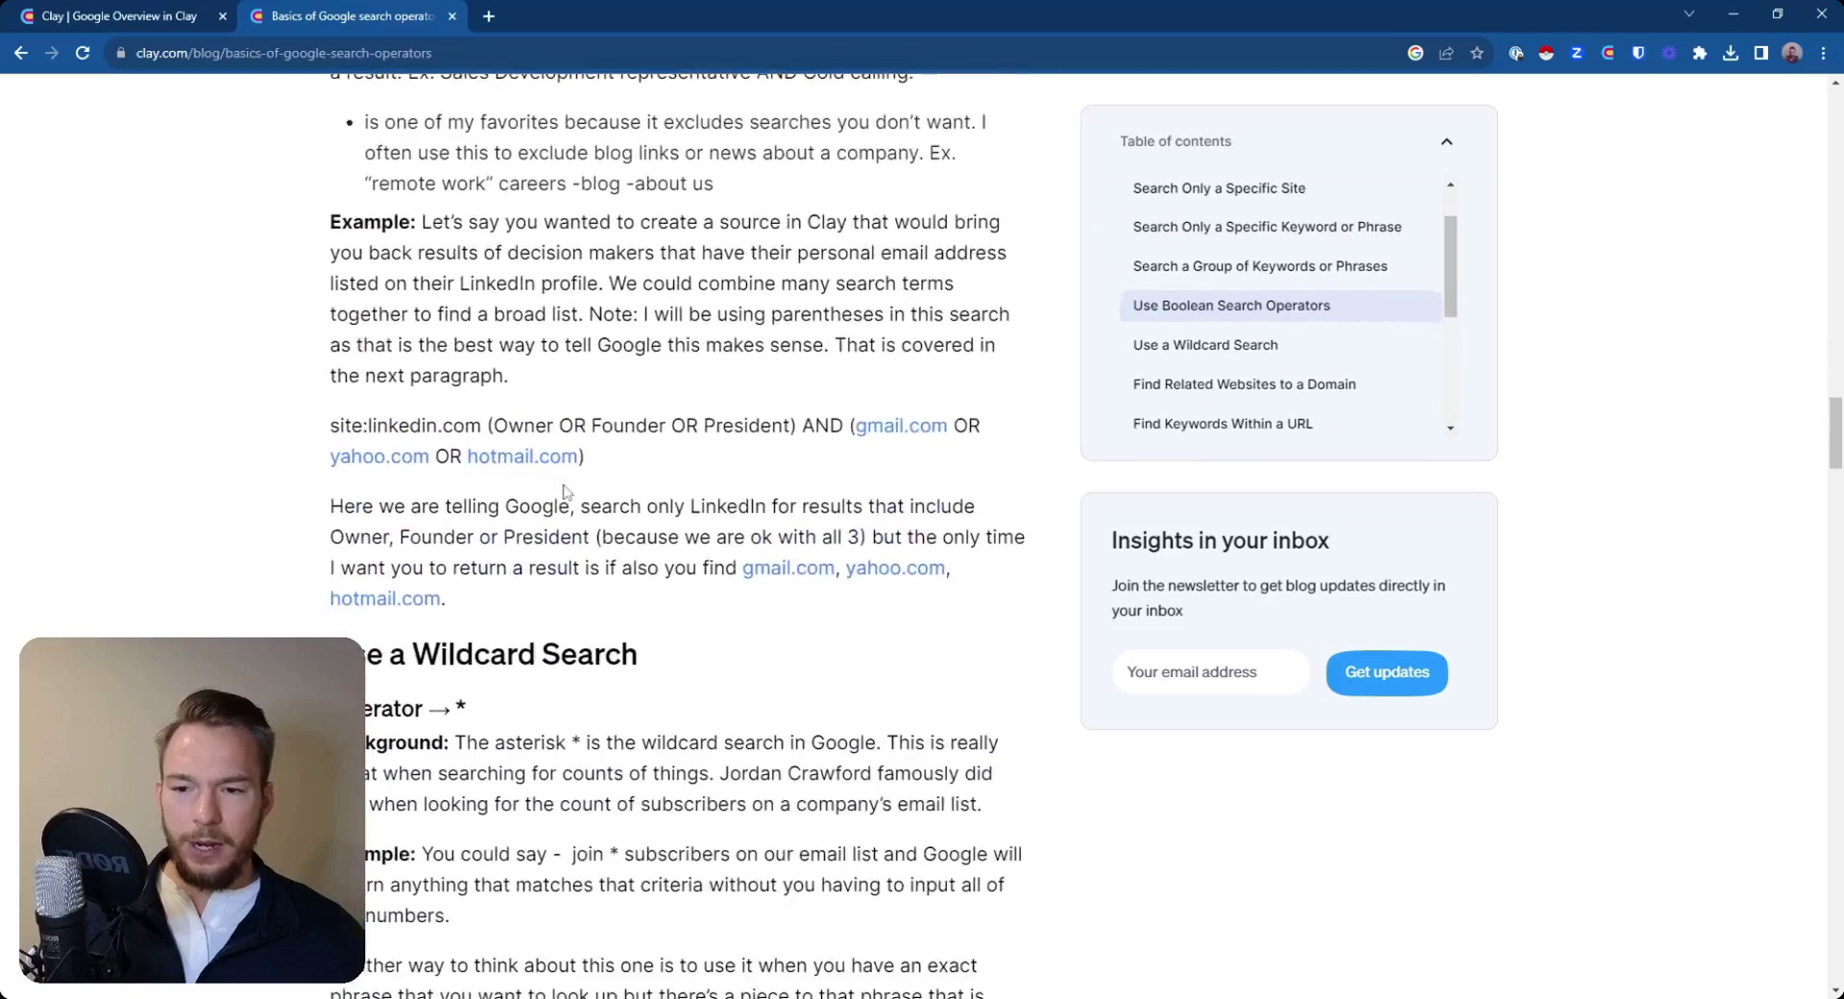
scroll(565, 490, down, 4)
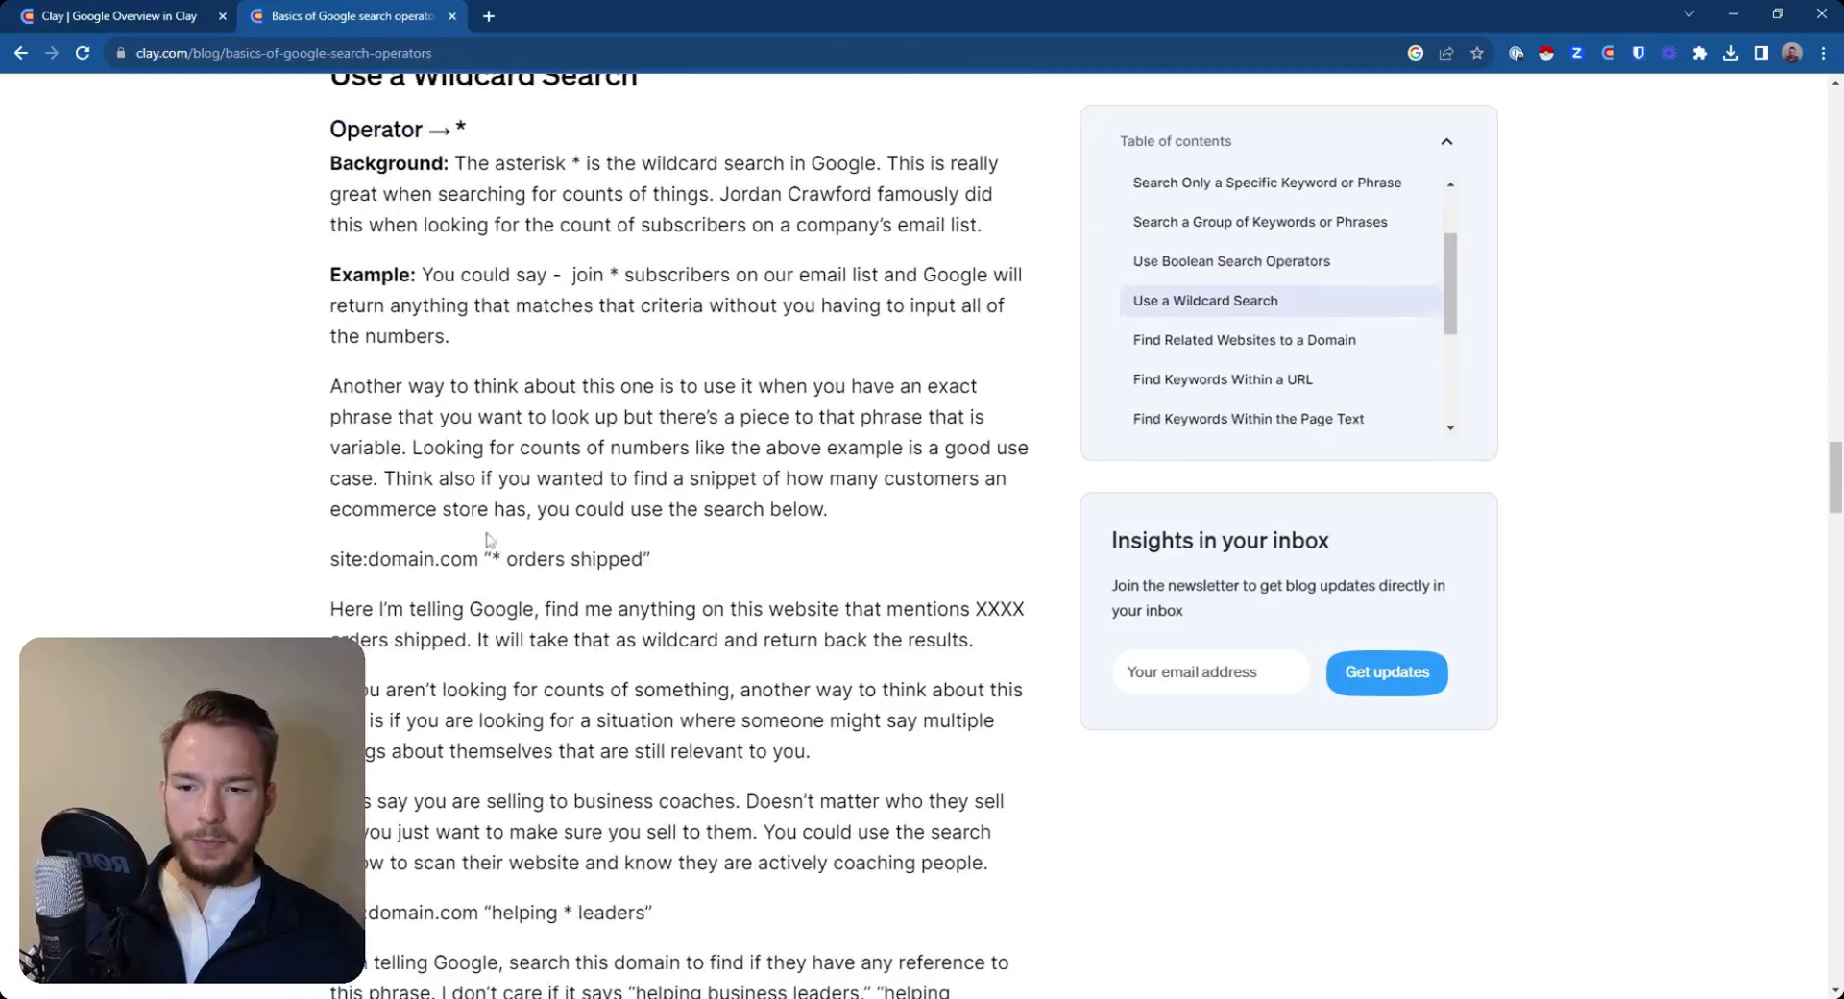
scroll(486, 539, down, 3)
scroll(486, 447, down, 17)
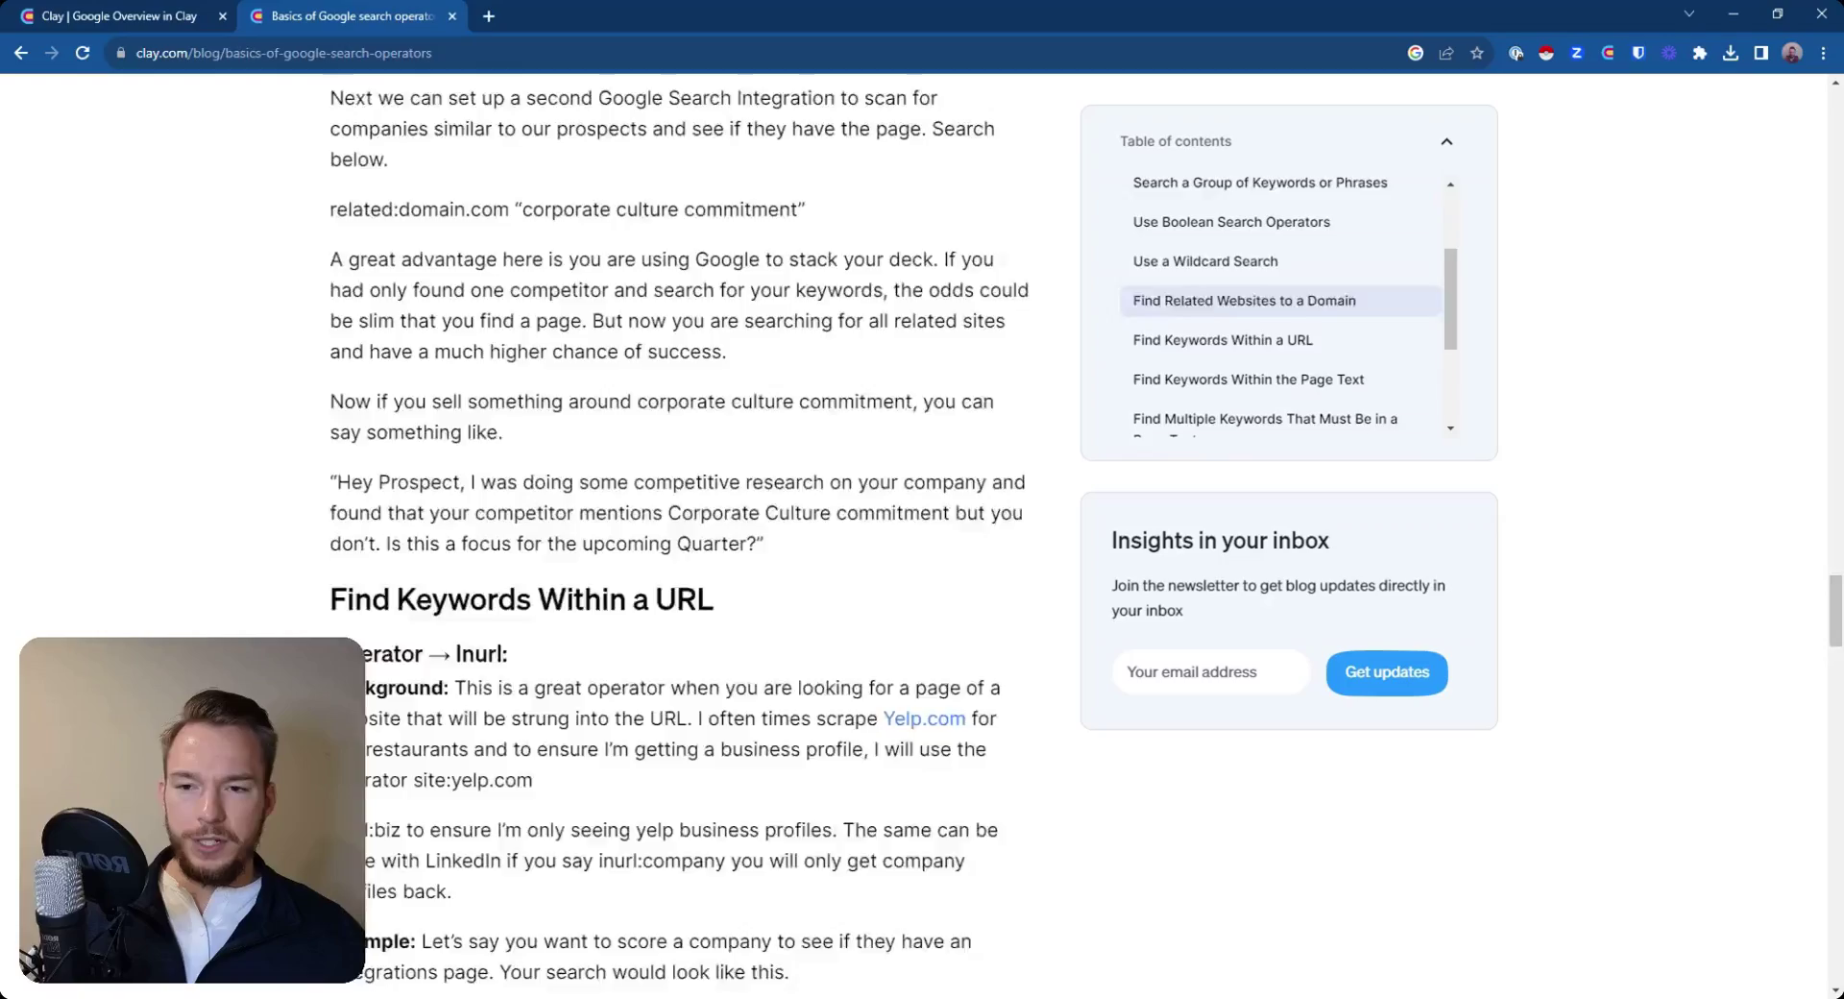
scroll(486, 446, down, 12)
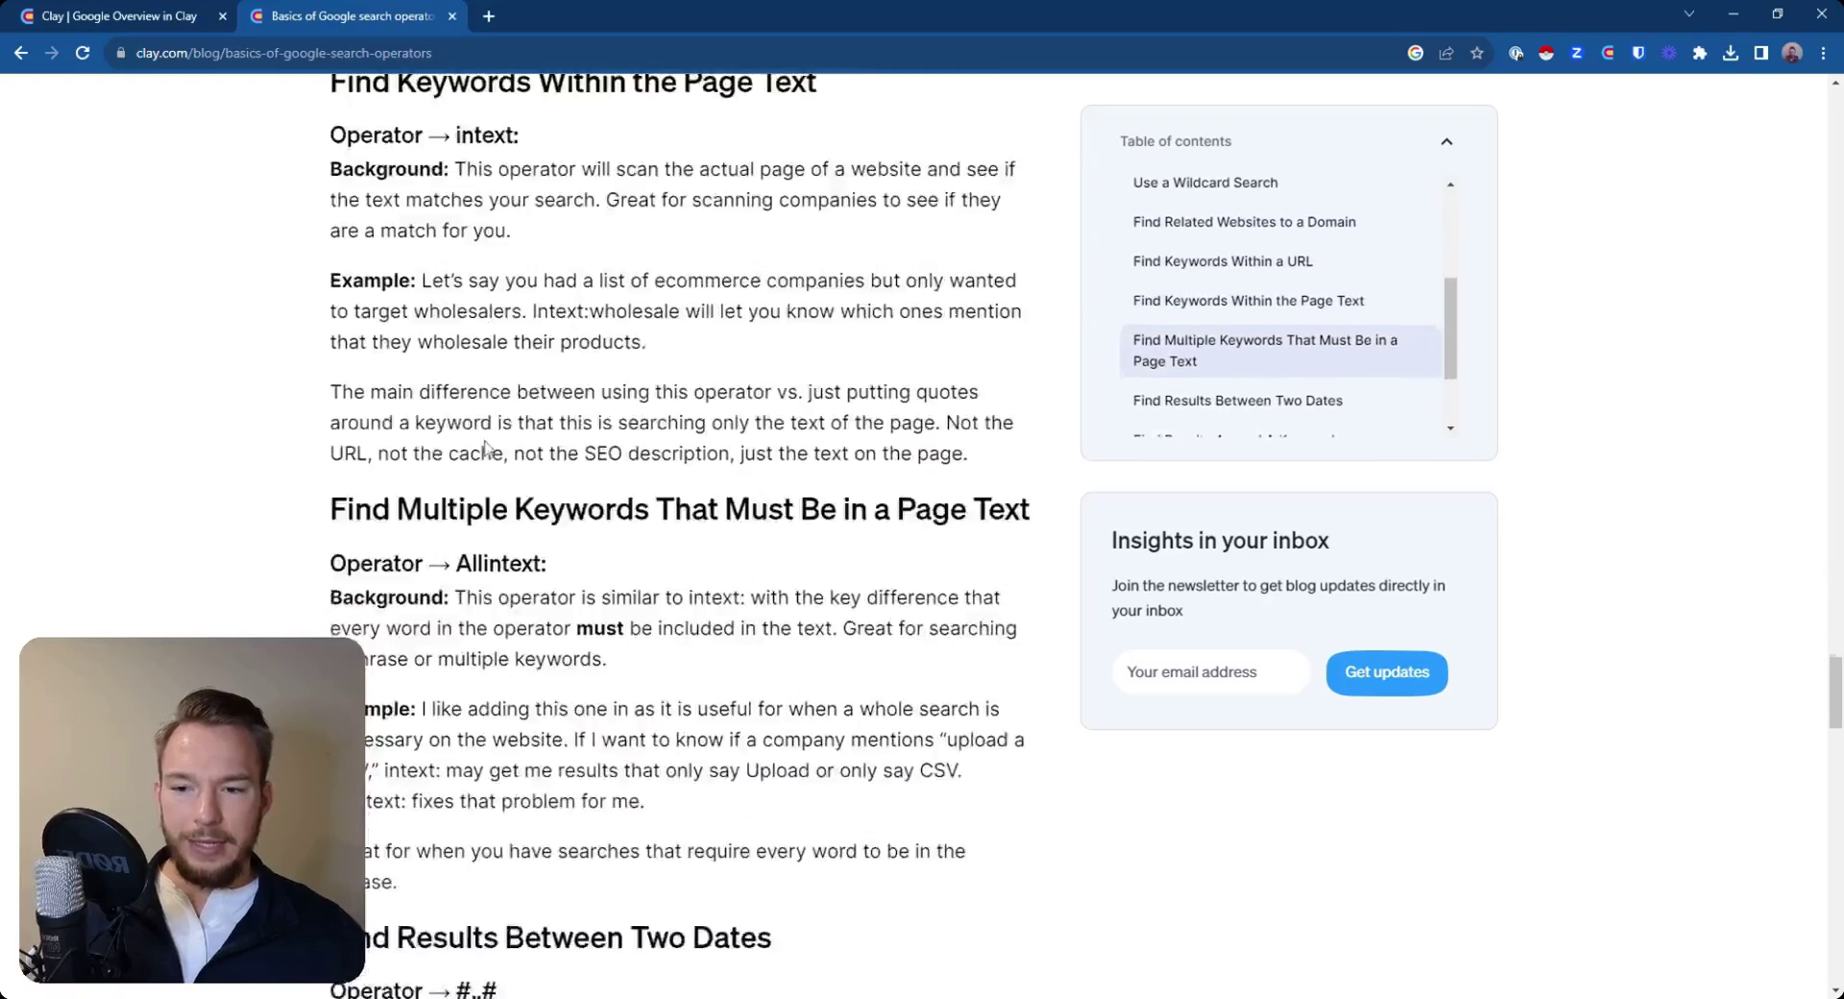
scroll(672, 518, down, 14)
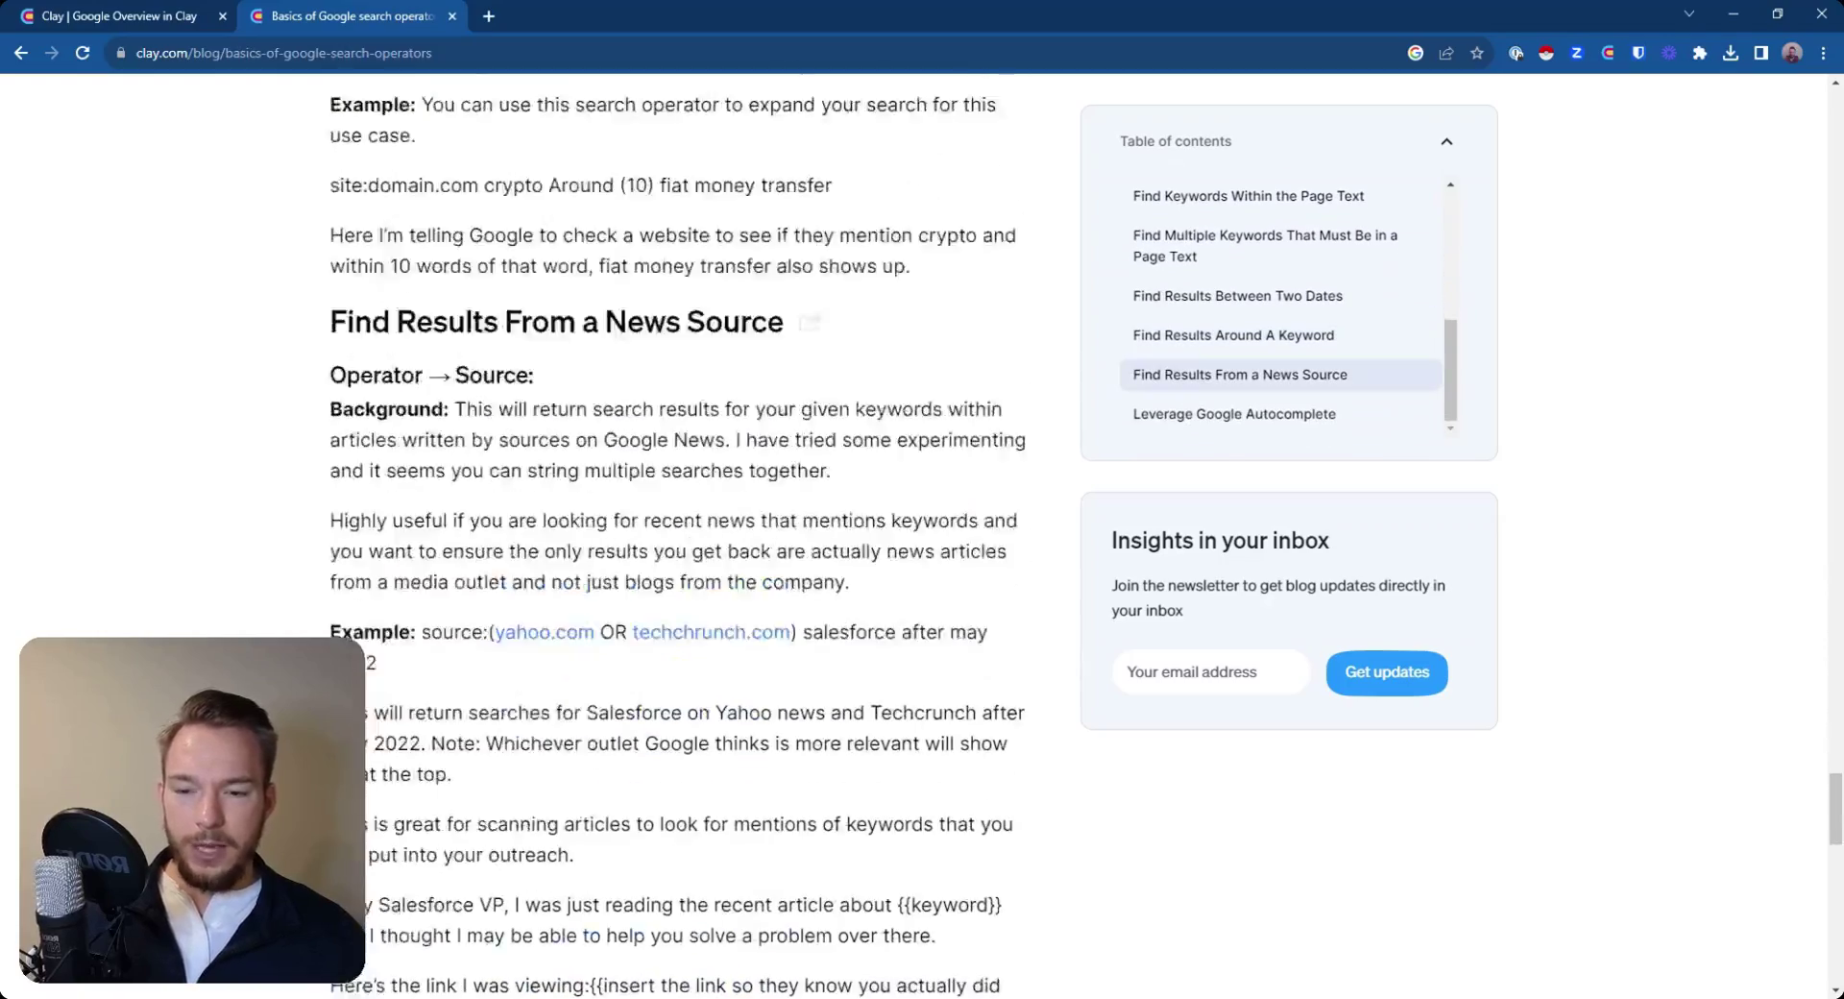
scroll(488, 431, down, 9)
scroll(488, 430, up, 20)
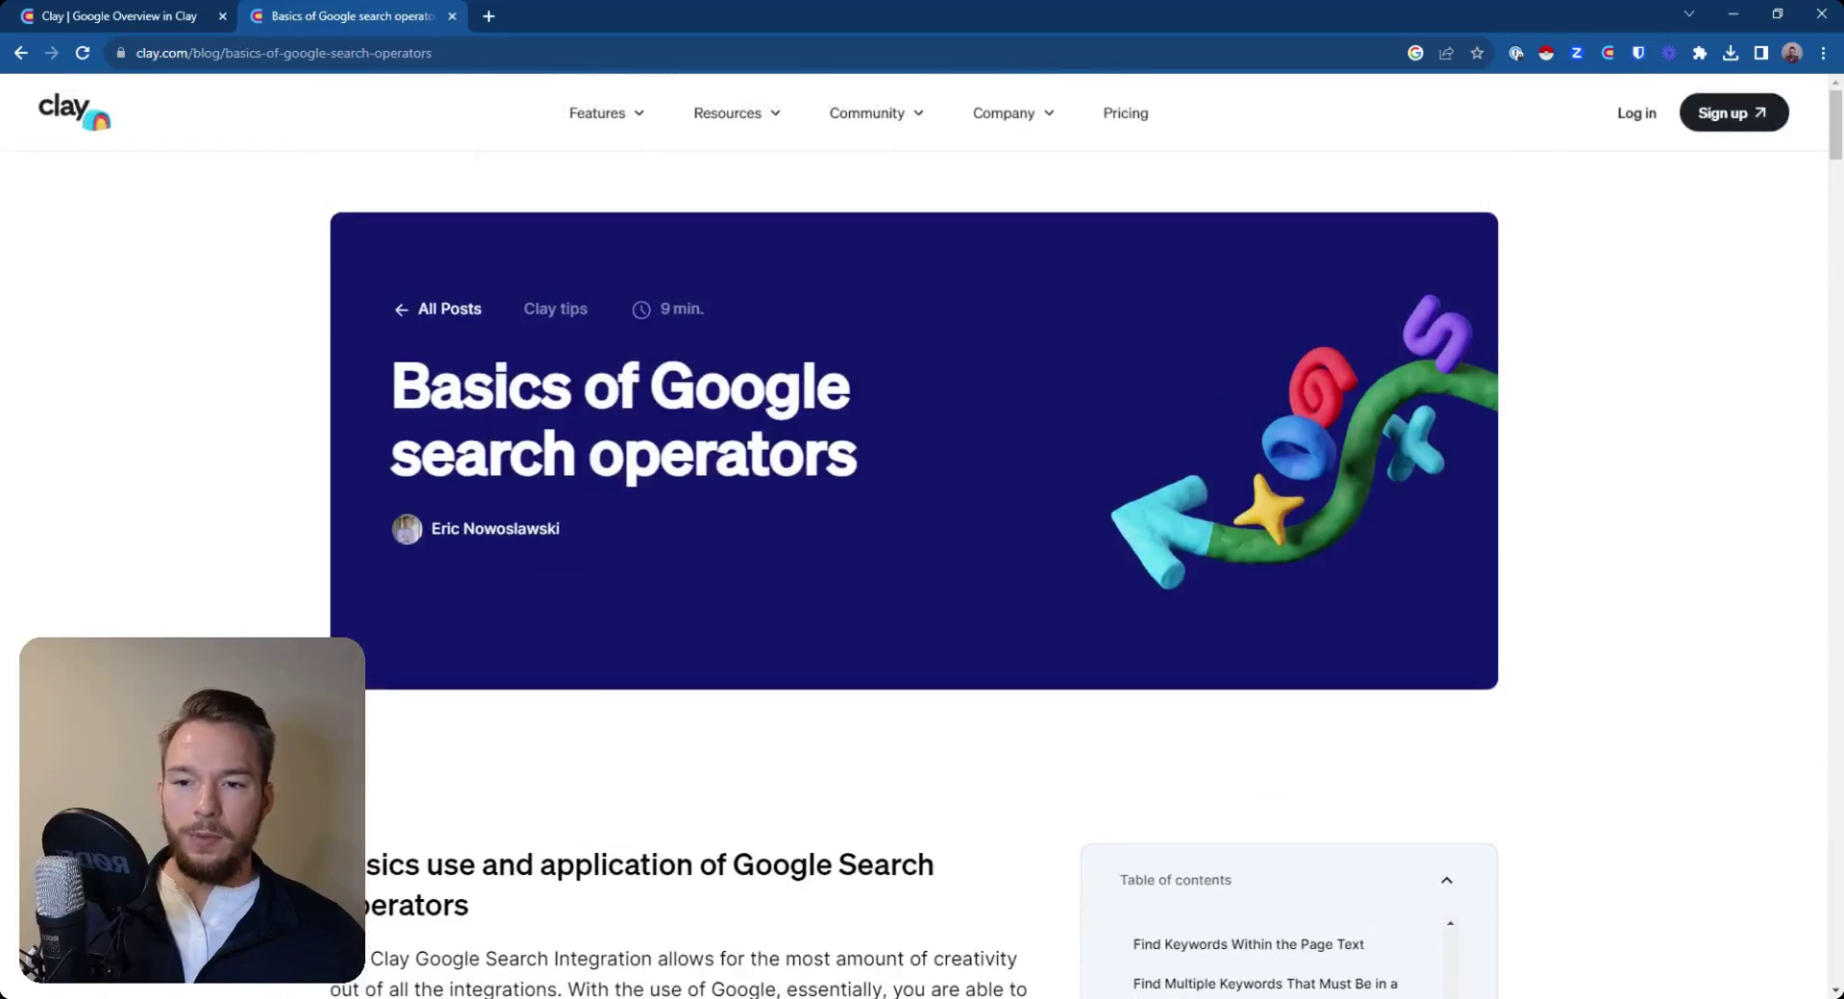
- Switch to the Google Overview in Clay table and open the Google Perform Search enrichment for a new column at its end
click(135, 19)
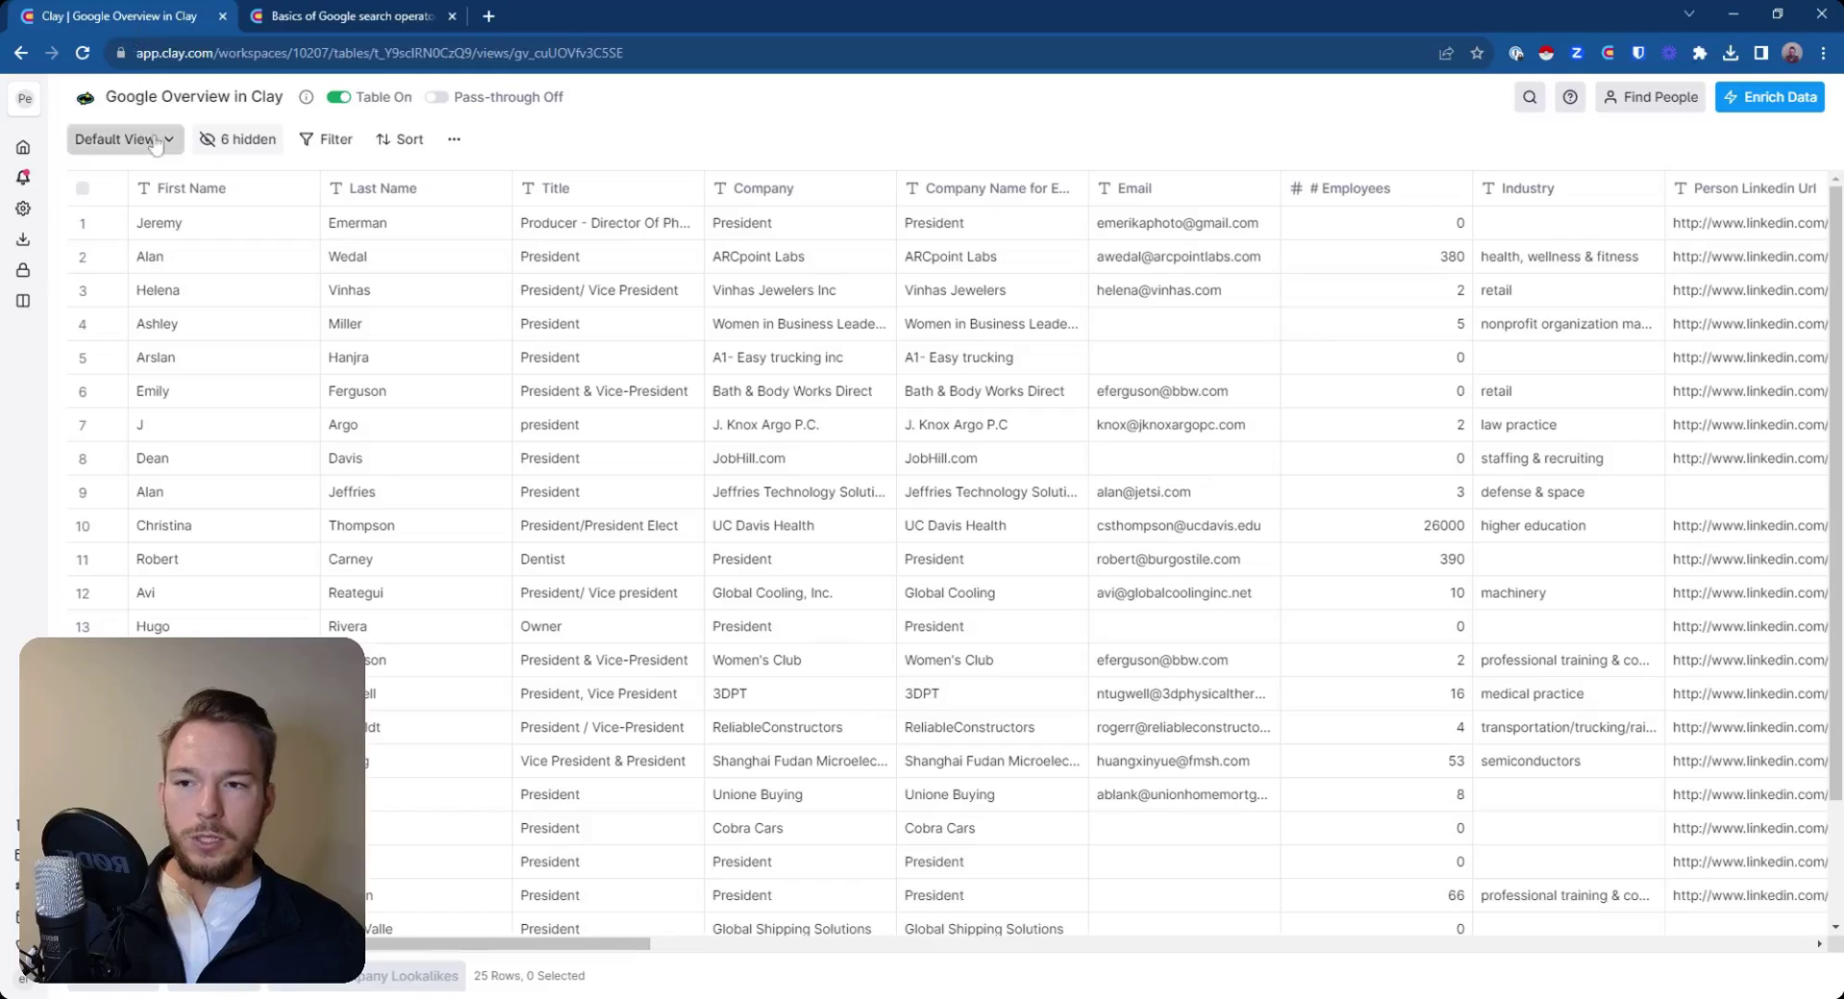
drag(618, 953, 1772, 960)
click(1732, 190)
click(1719, 251)
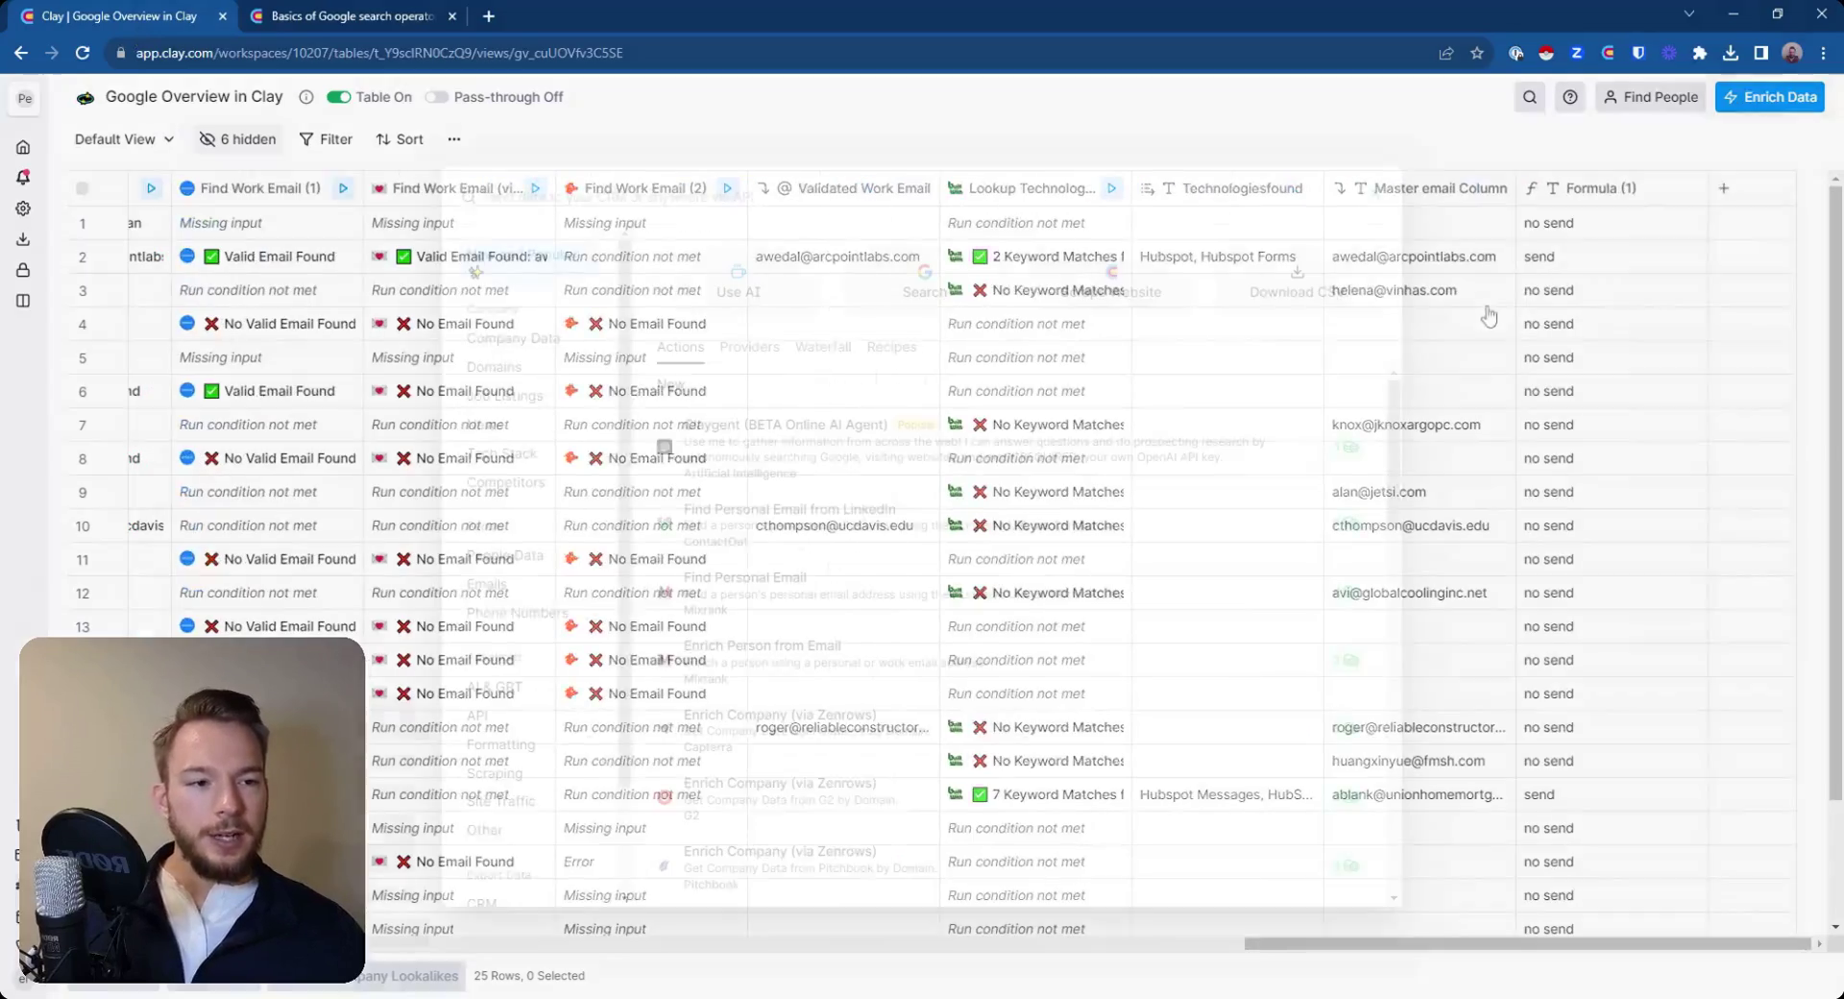
click(924, 284)
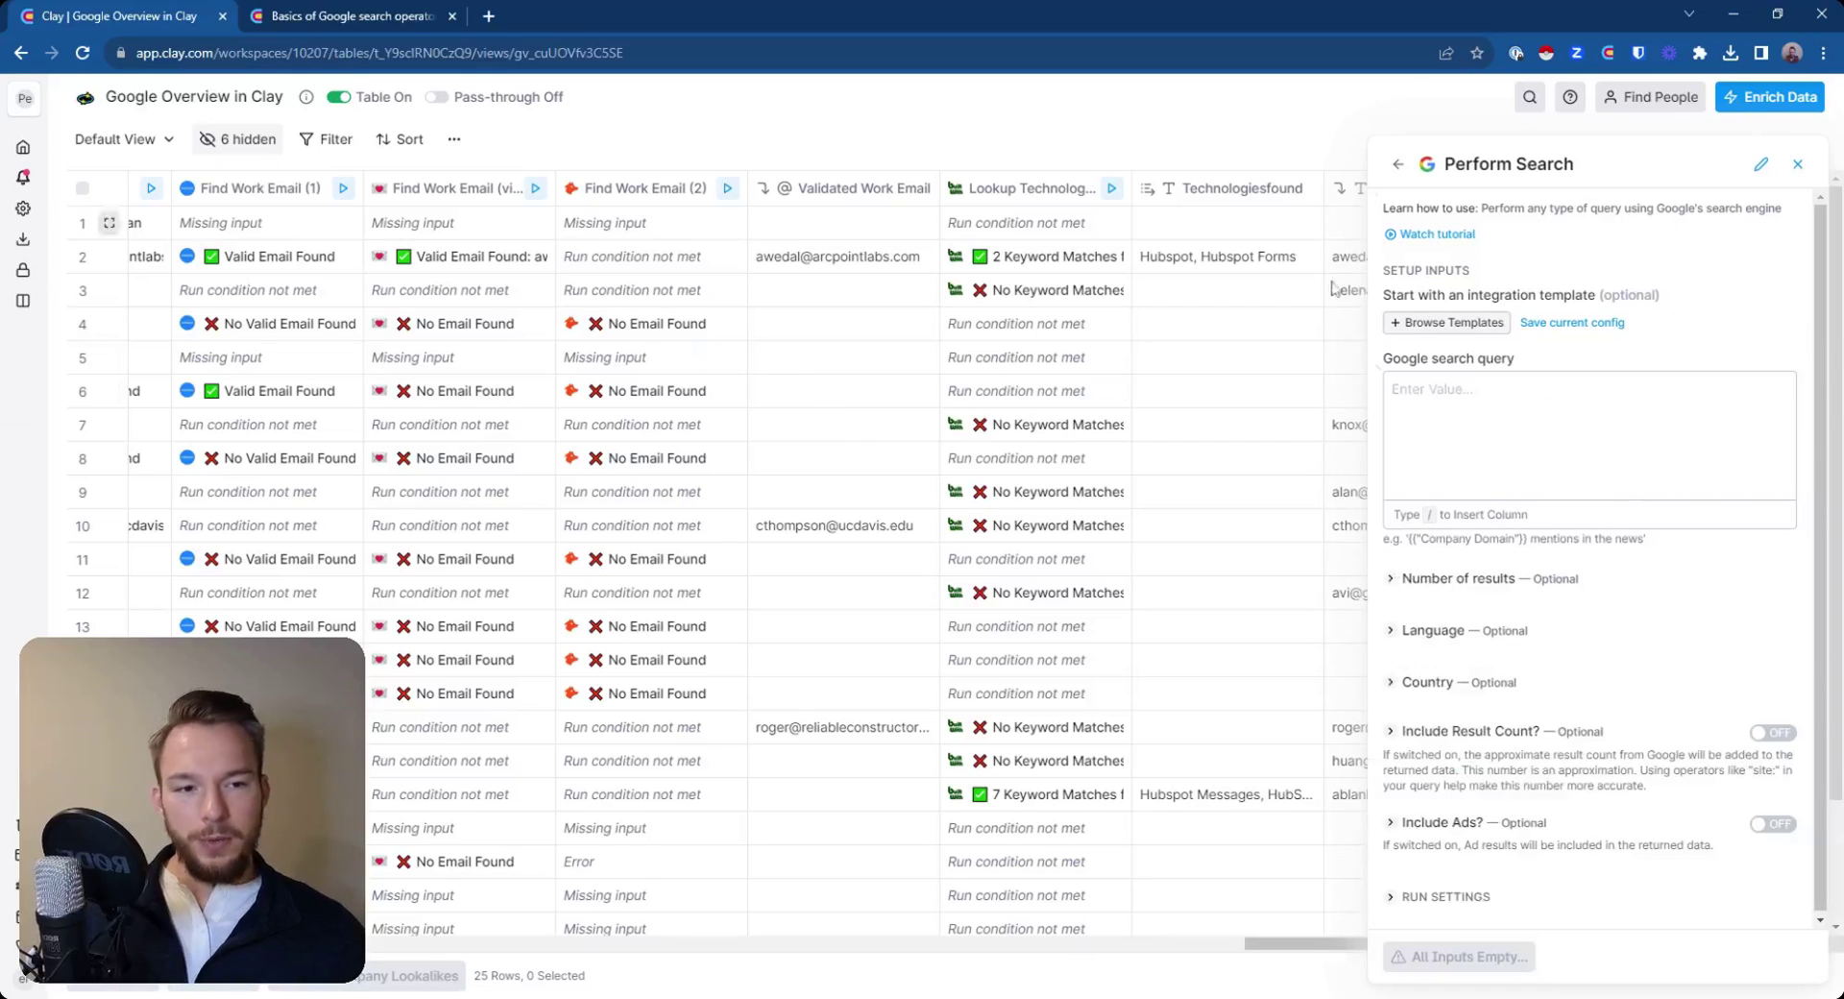
- Examine the table's Website and Email columns, including the URL prefix in the second row's website
scroll(1095, 424, left, 10)
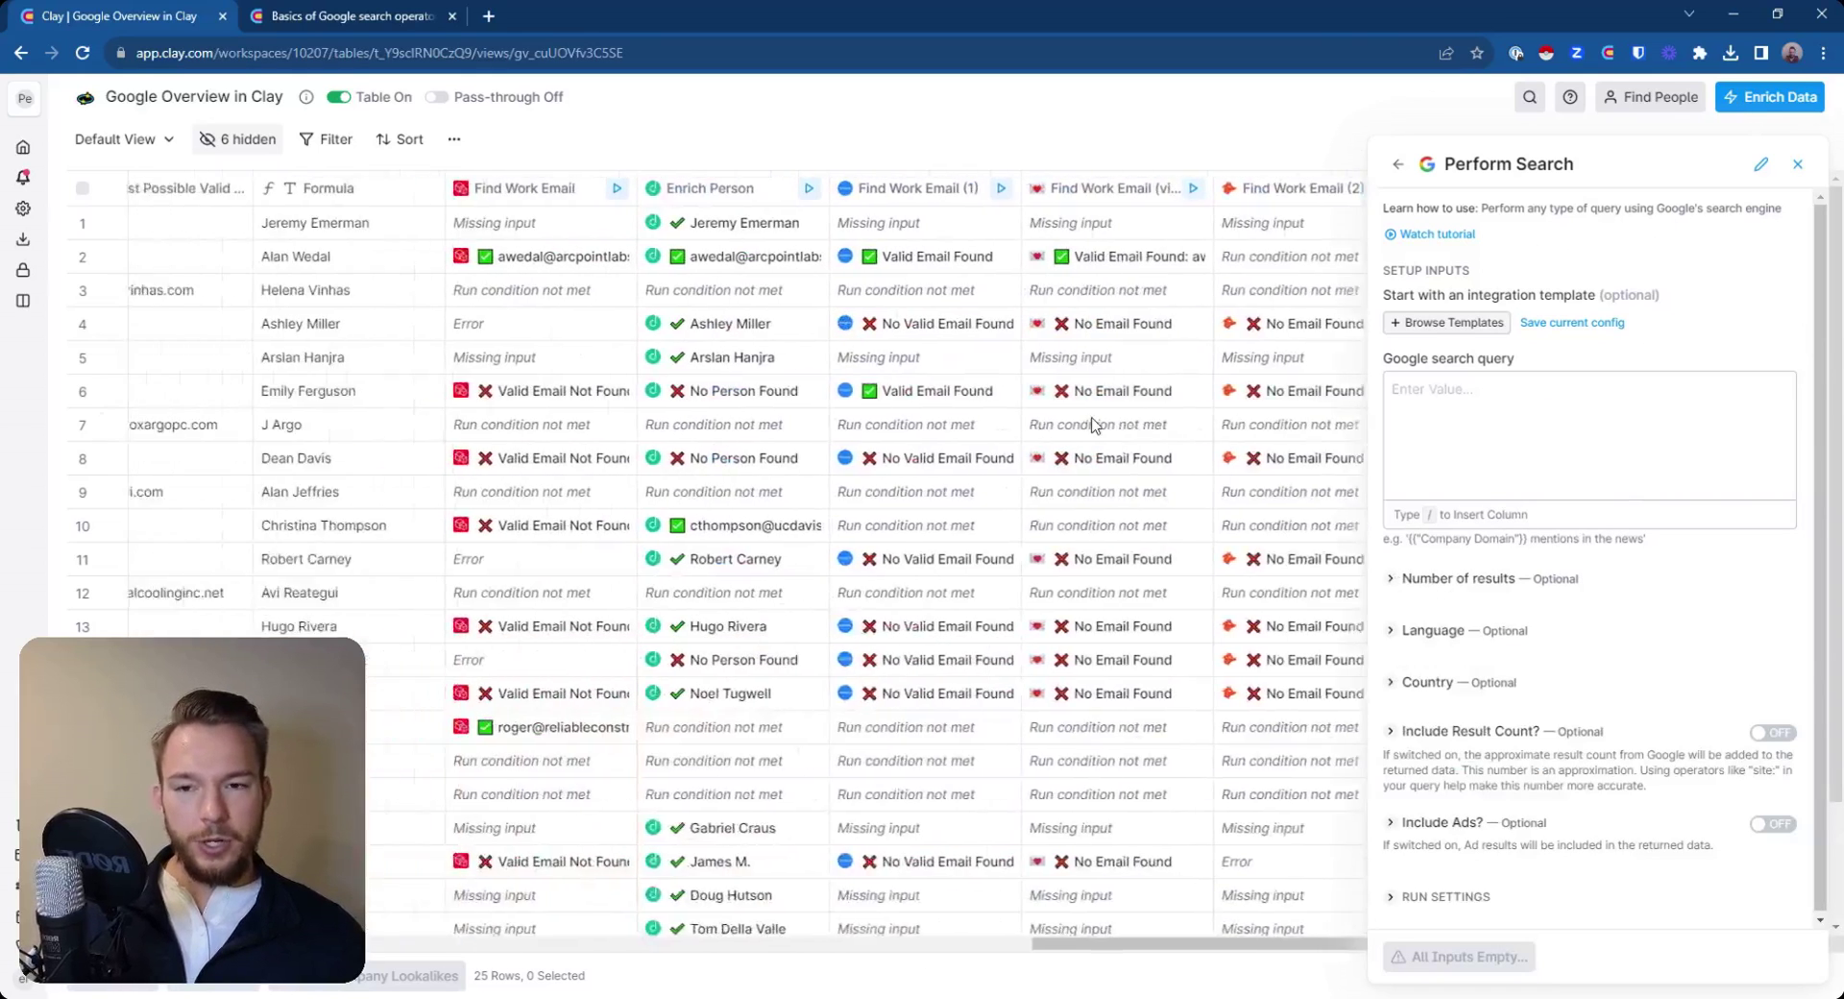
scroll(1095, 423, left, 10)
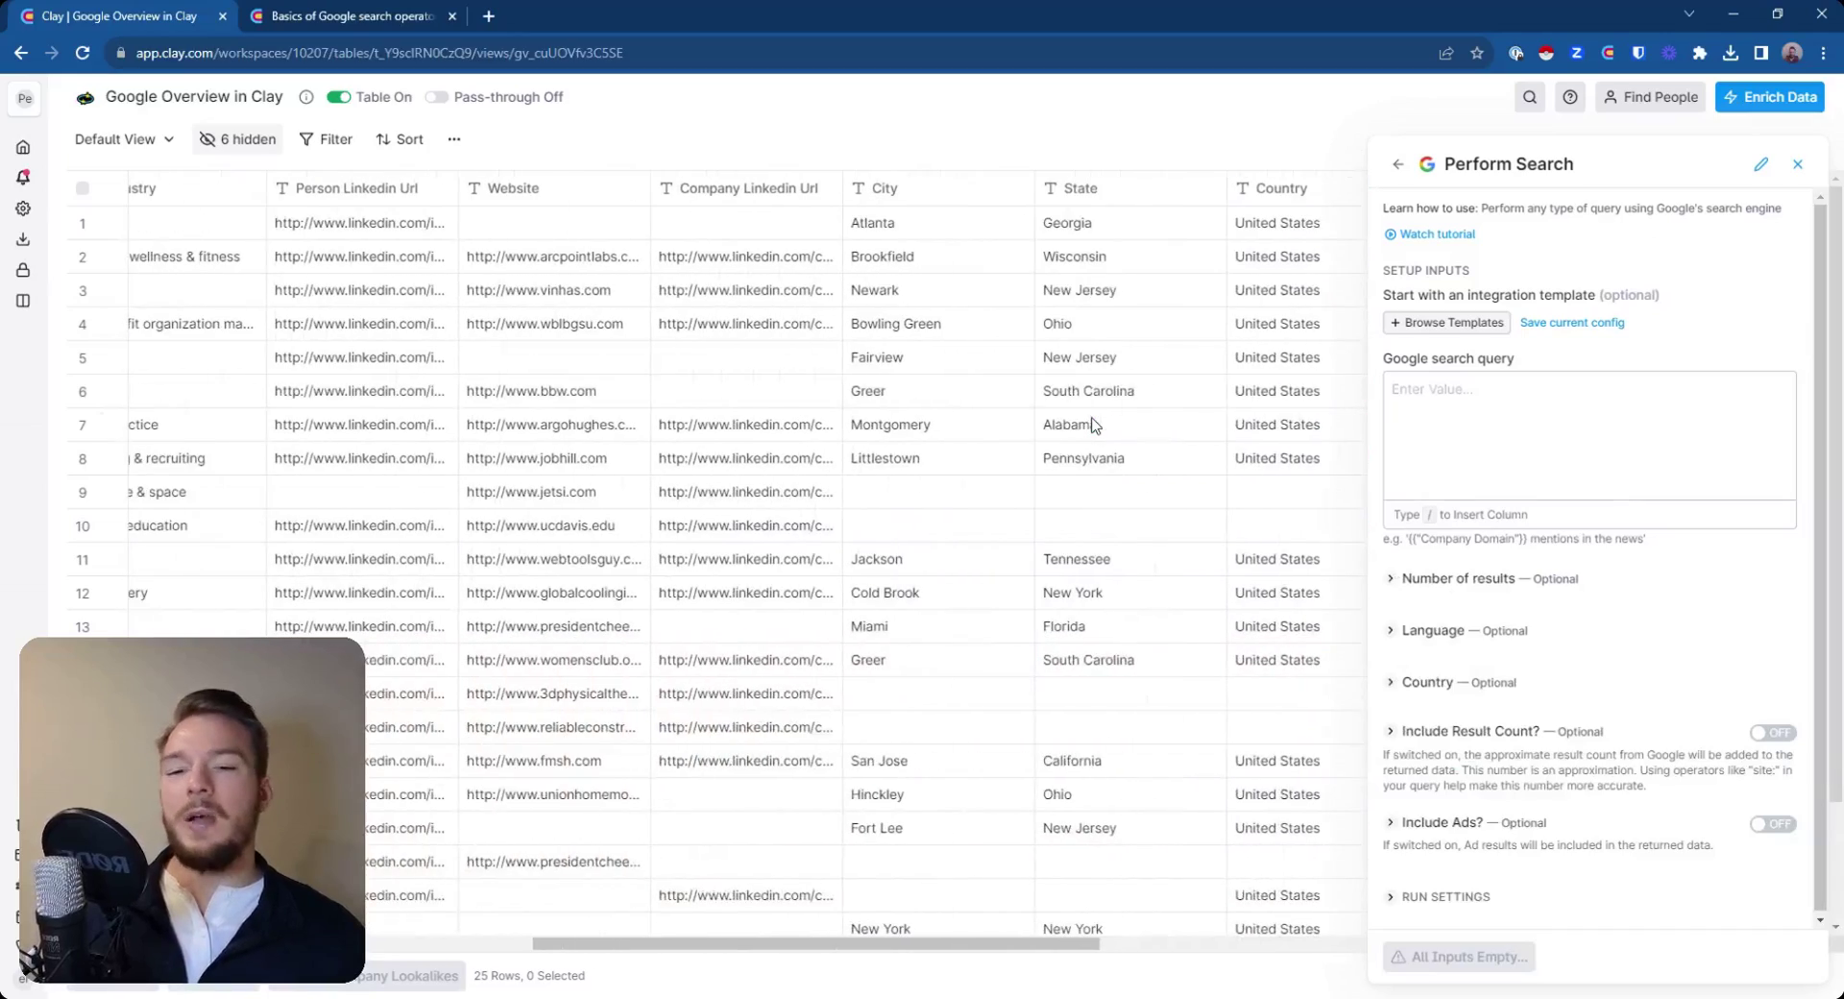
scroll(1064, 424, up, 1)
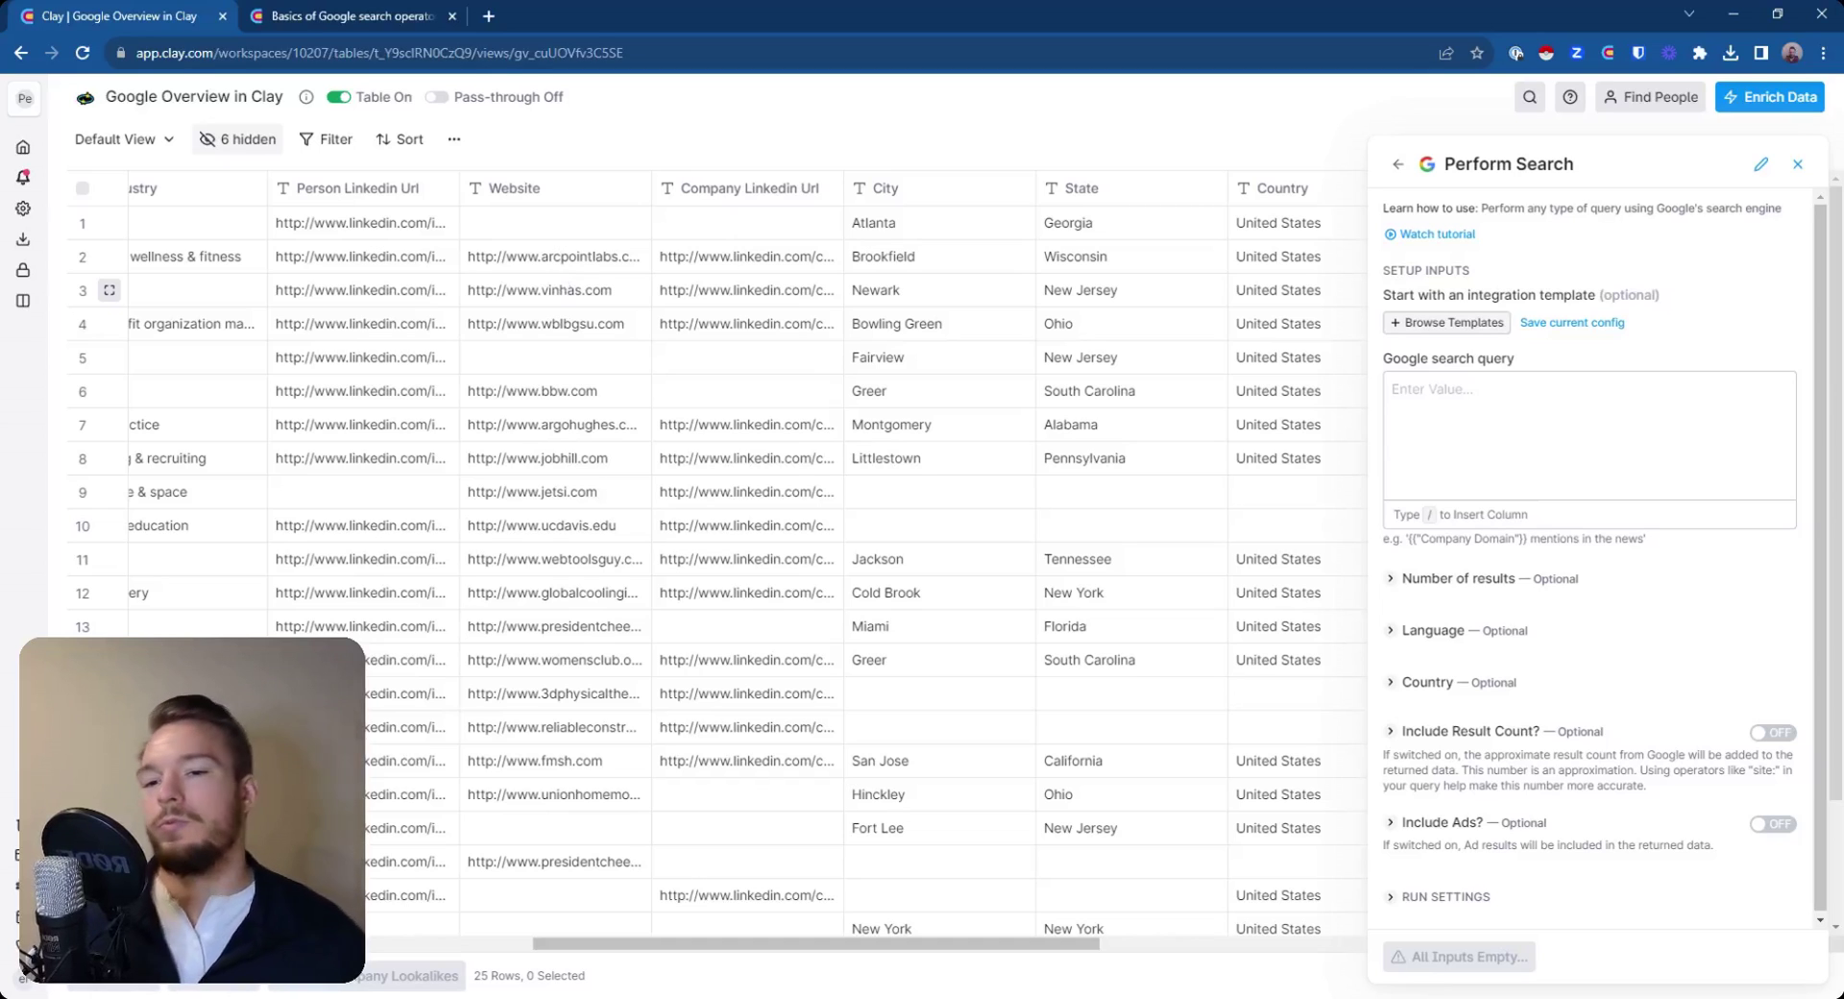
click(564, 261)
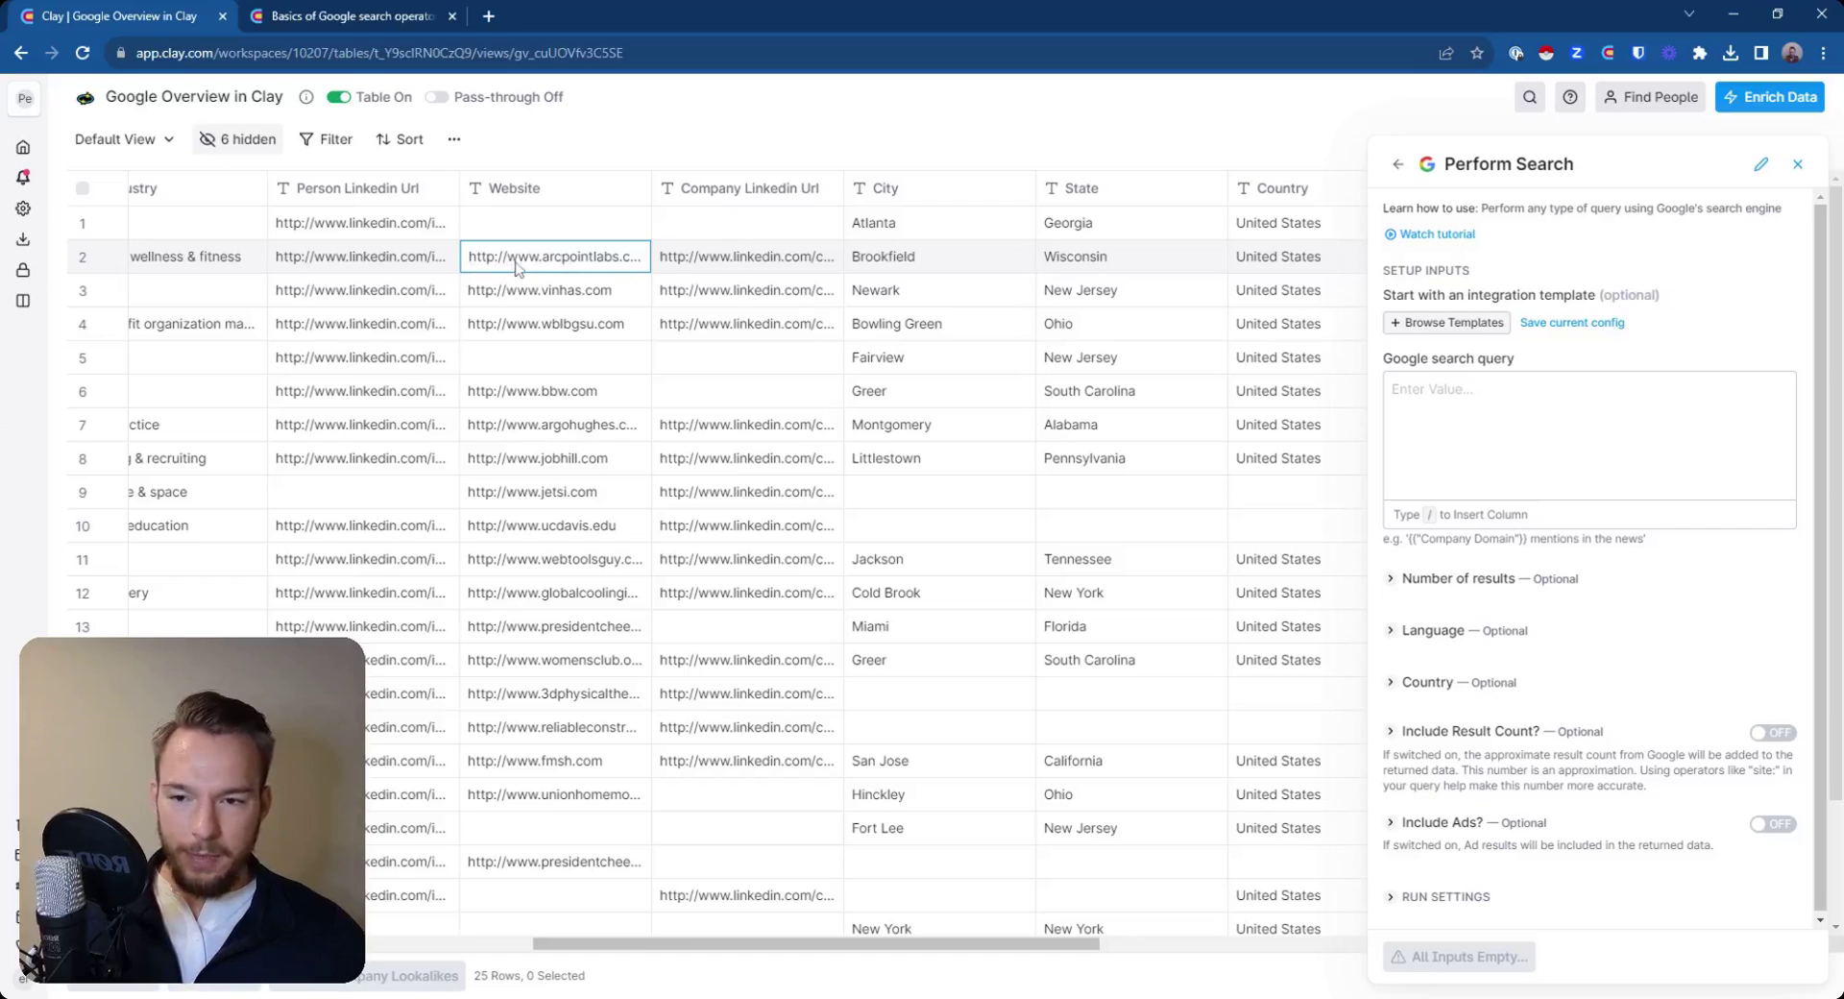
double_click(545, 267)
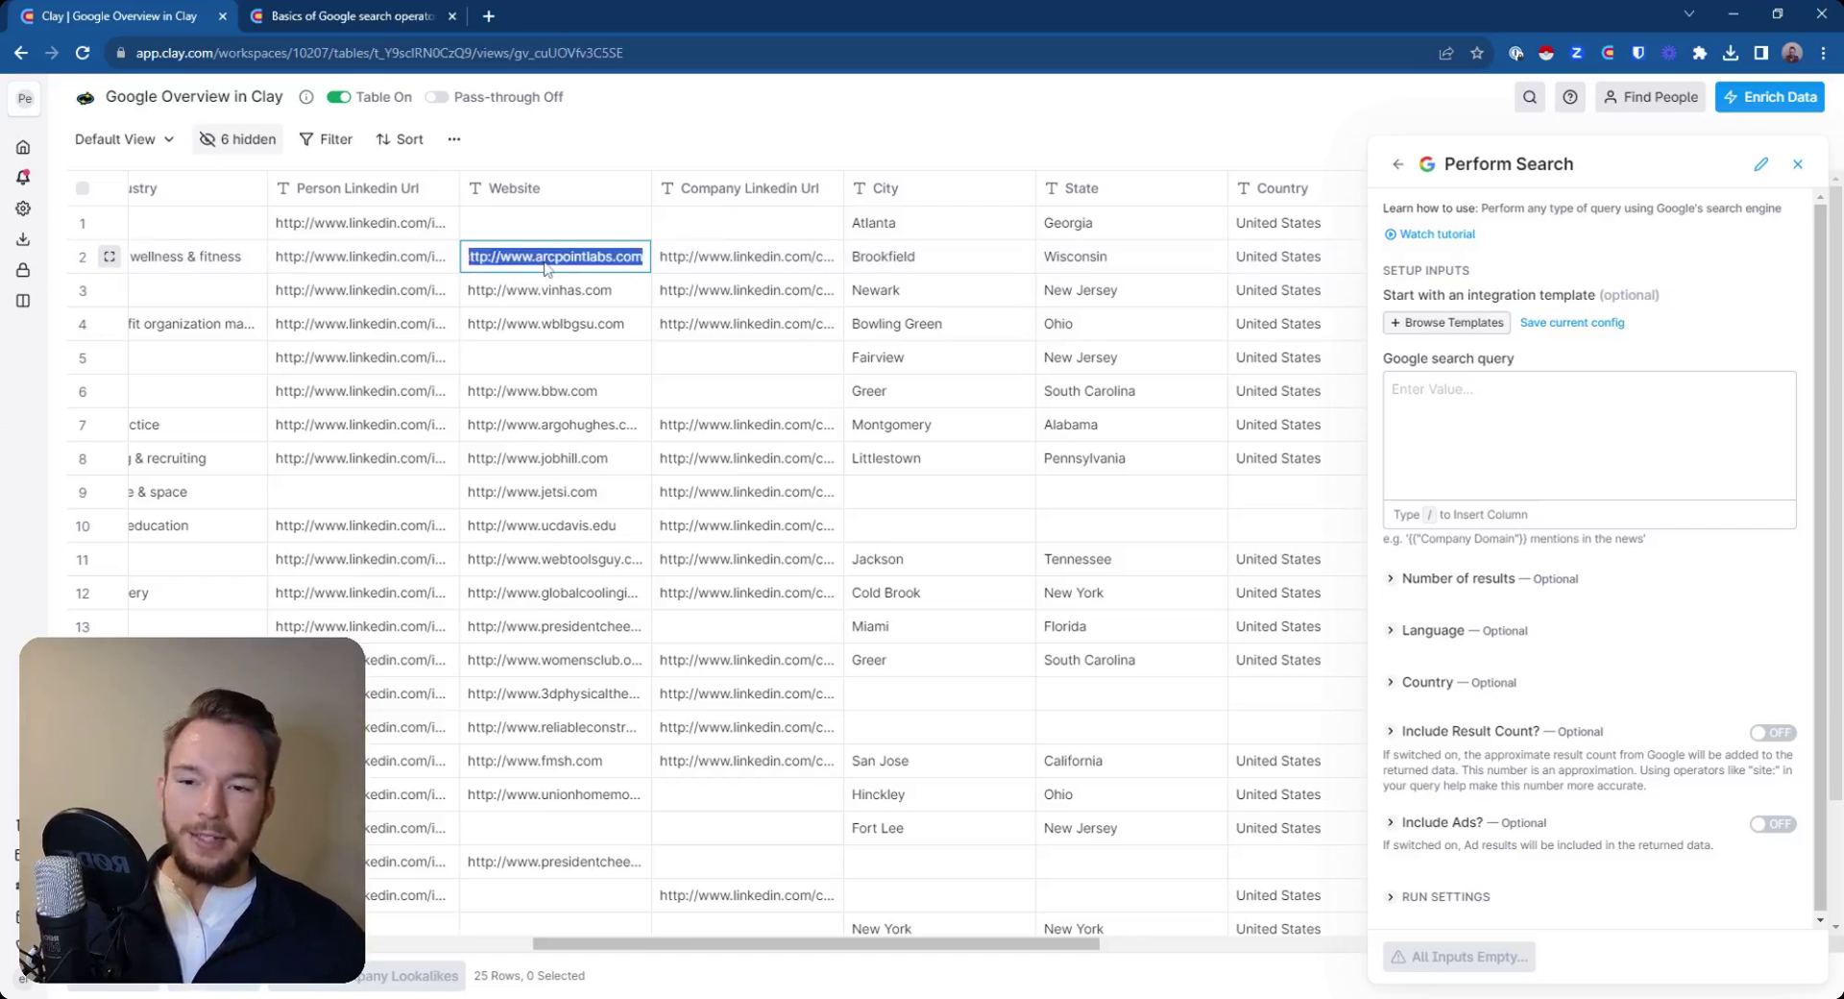
drag(541, 257, 455, 270)
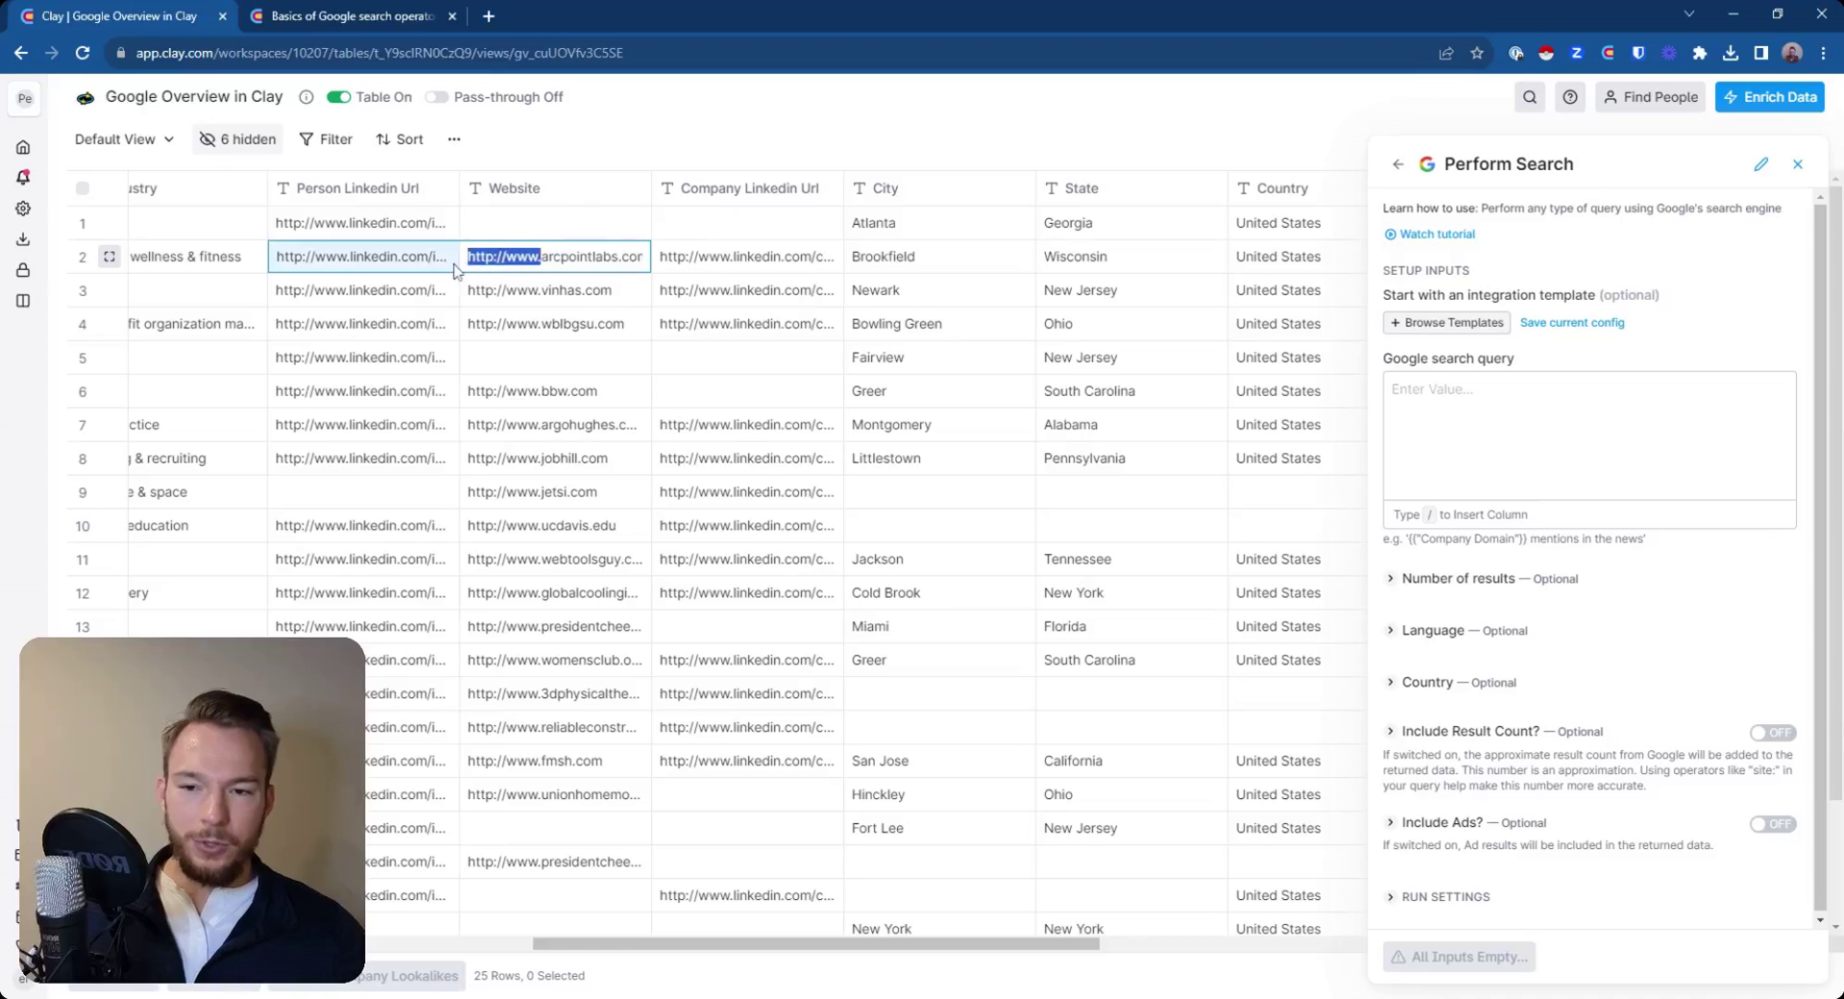
scroll(744, 567, left, 2)
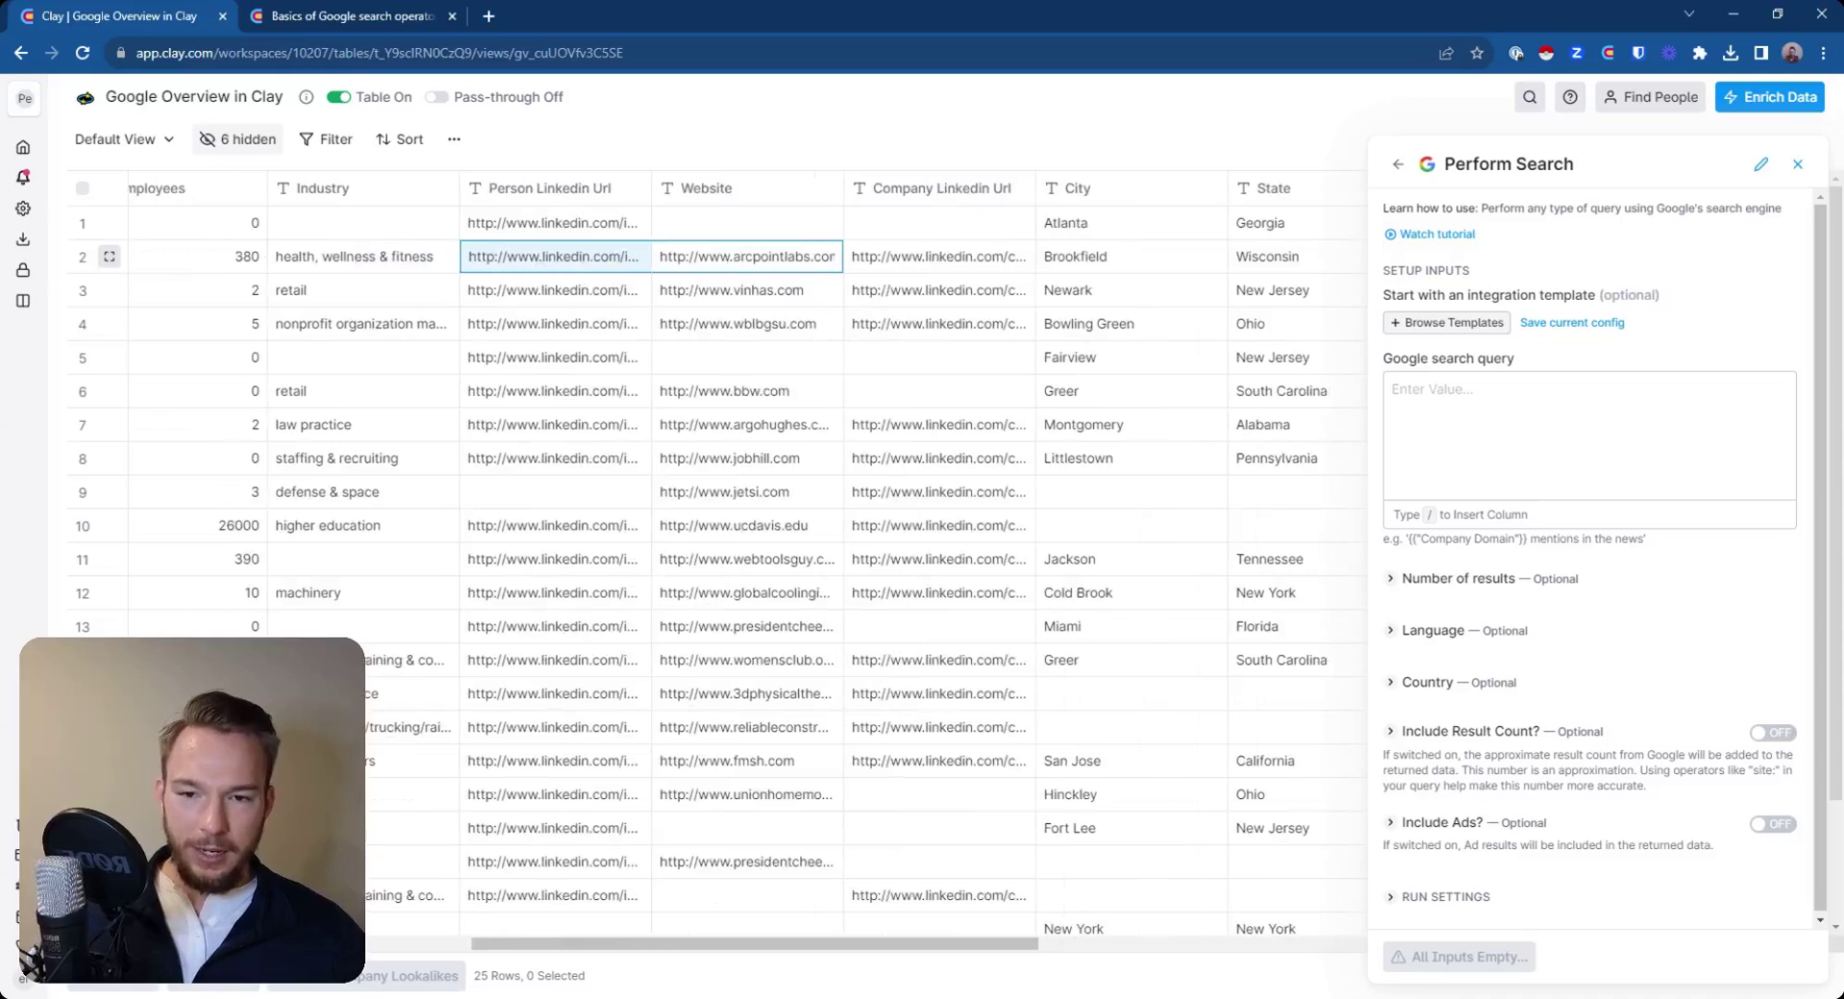
scroll(747, 223, left, 5)
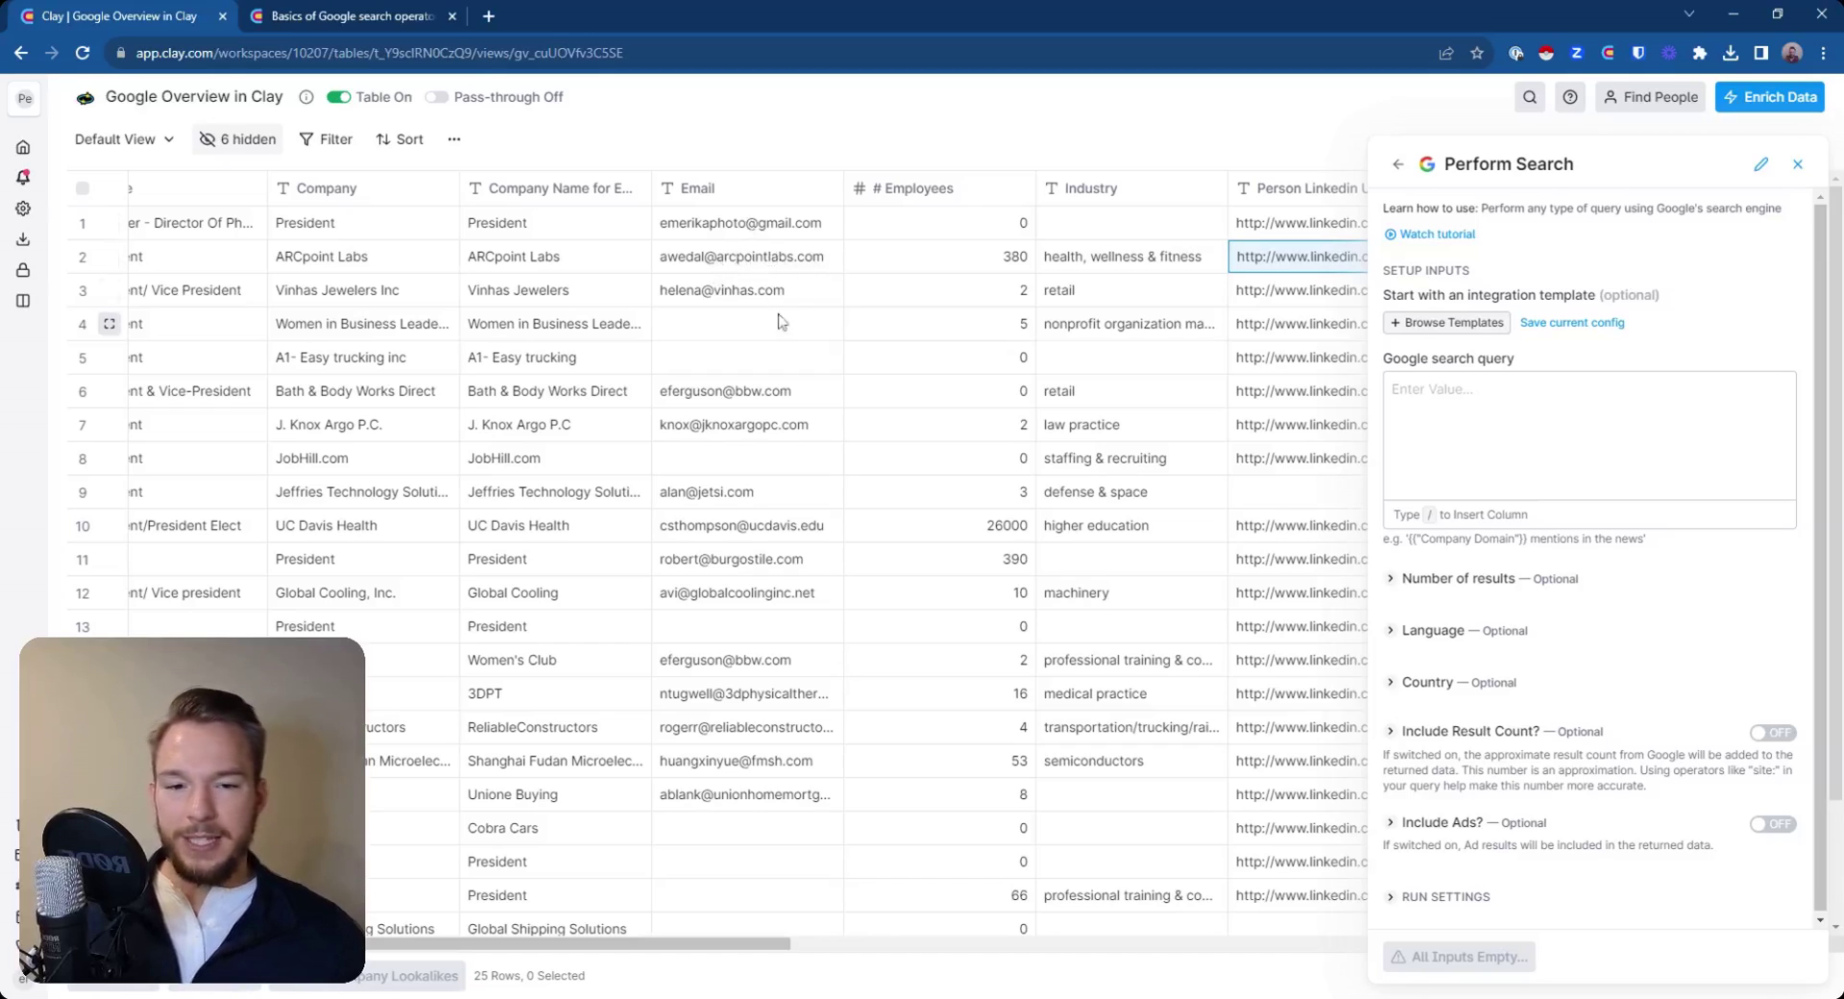
drag(776, 223, 768, 633)
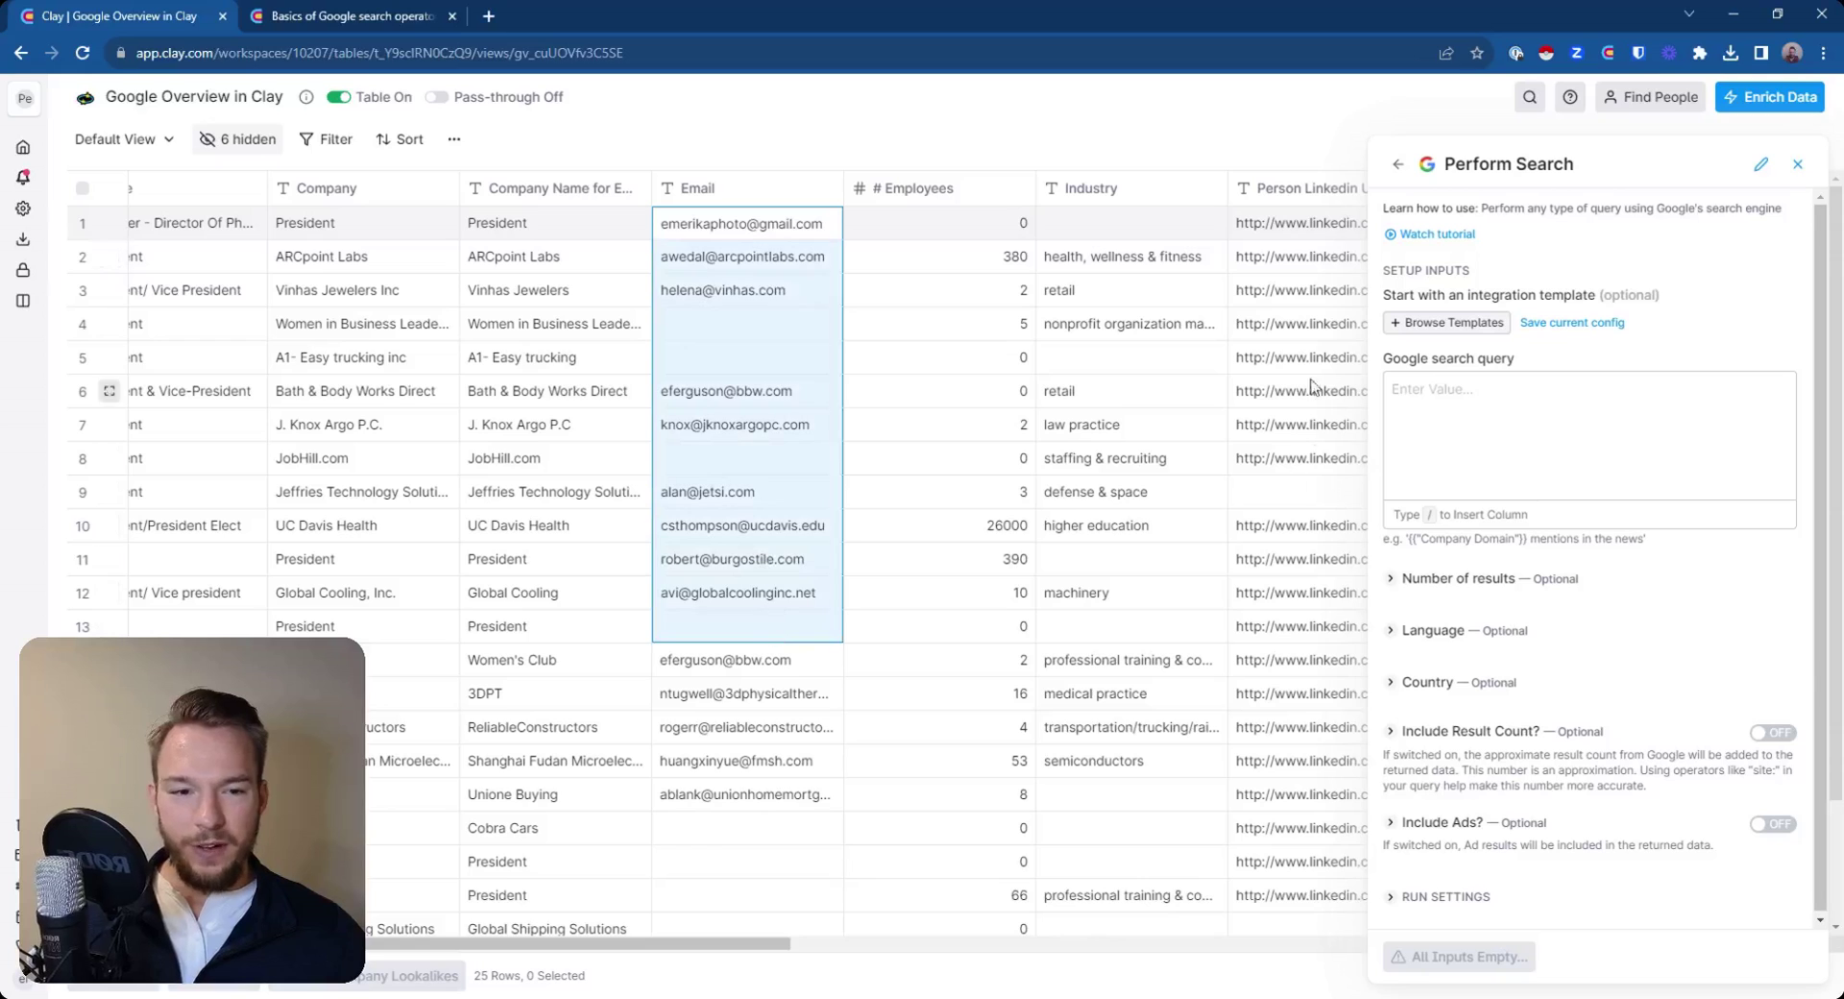
scroll(946, 269, right, 6)
drag(946, 269, 967, 654)
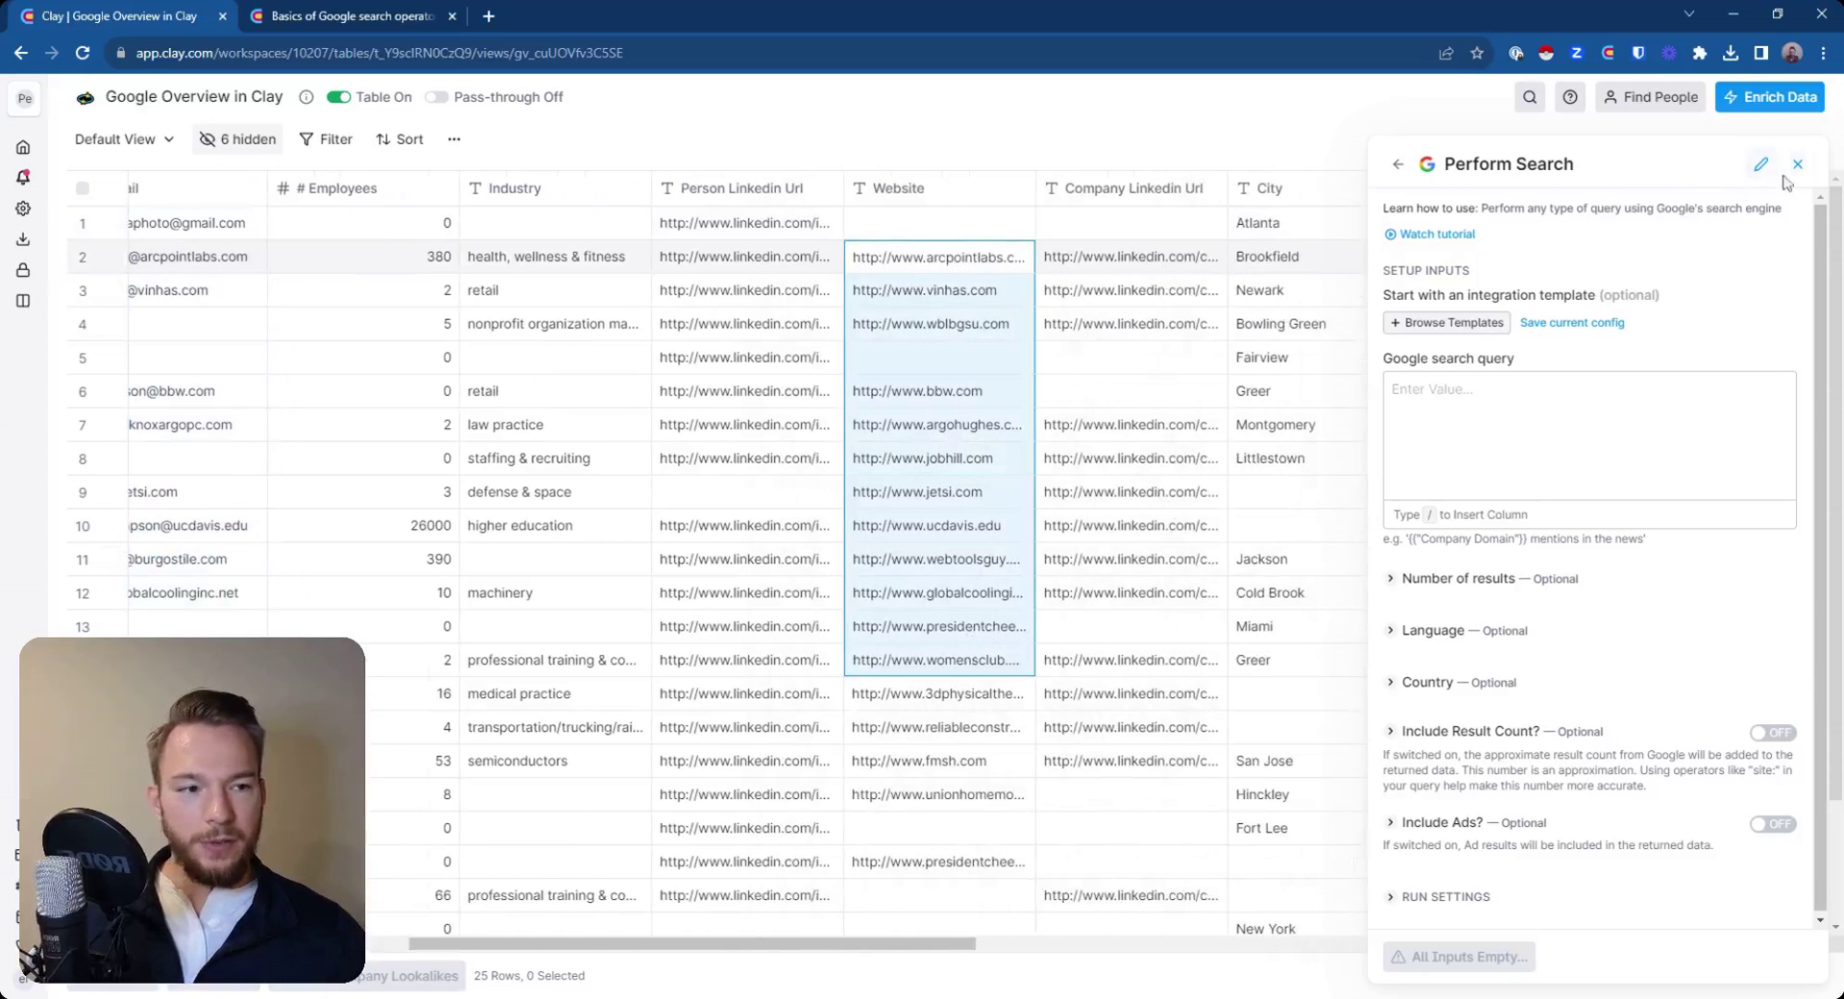
- Go back to the enrichment list, search for "normalize a url" and choose the Normalize a Domain action
click(1398, 164)
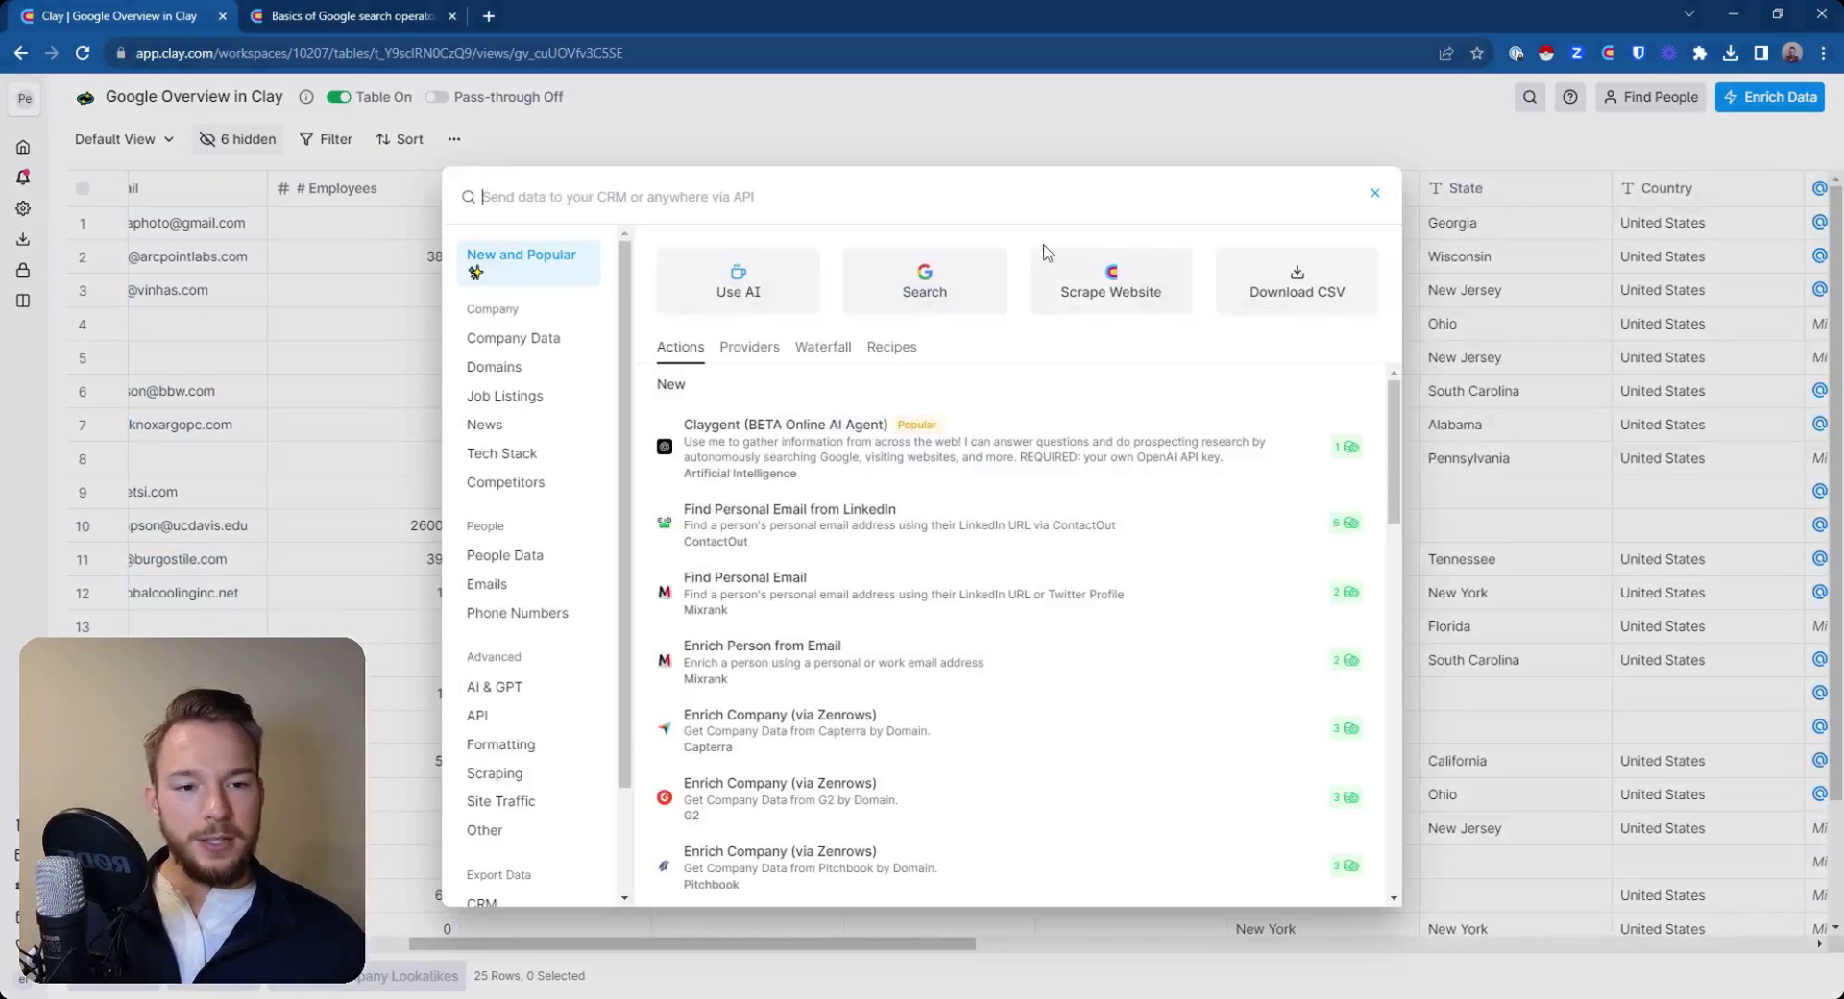
text(normalize a url)
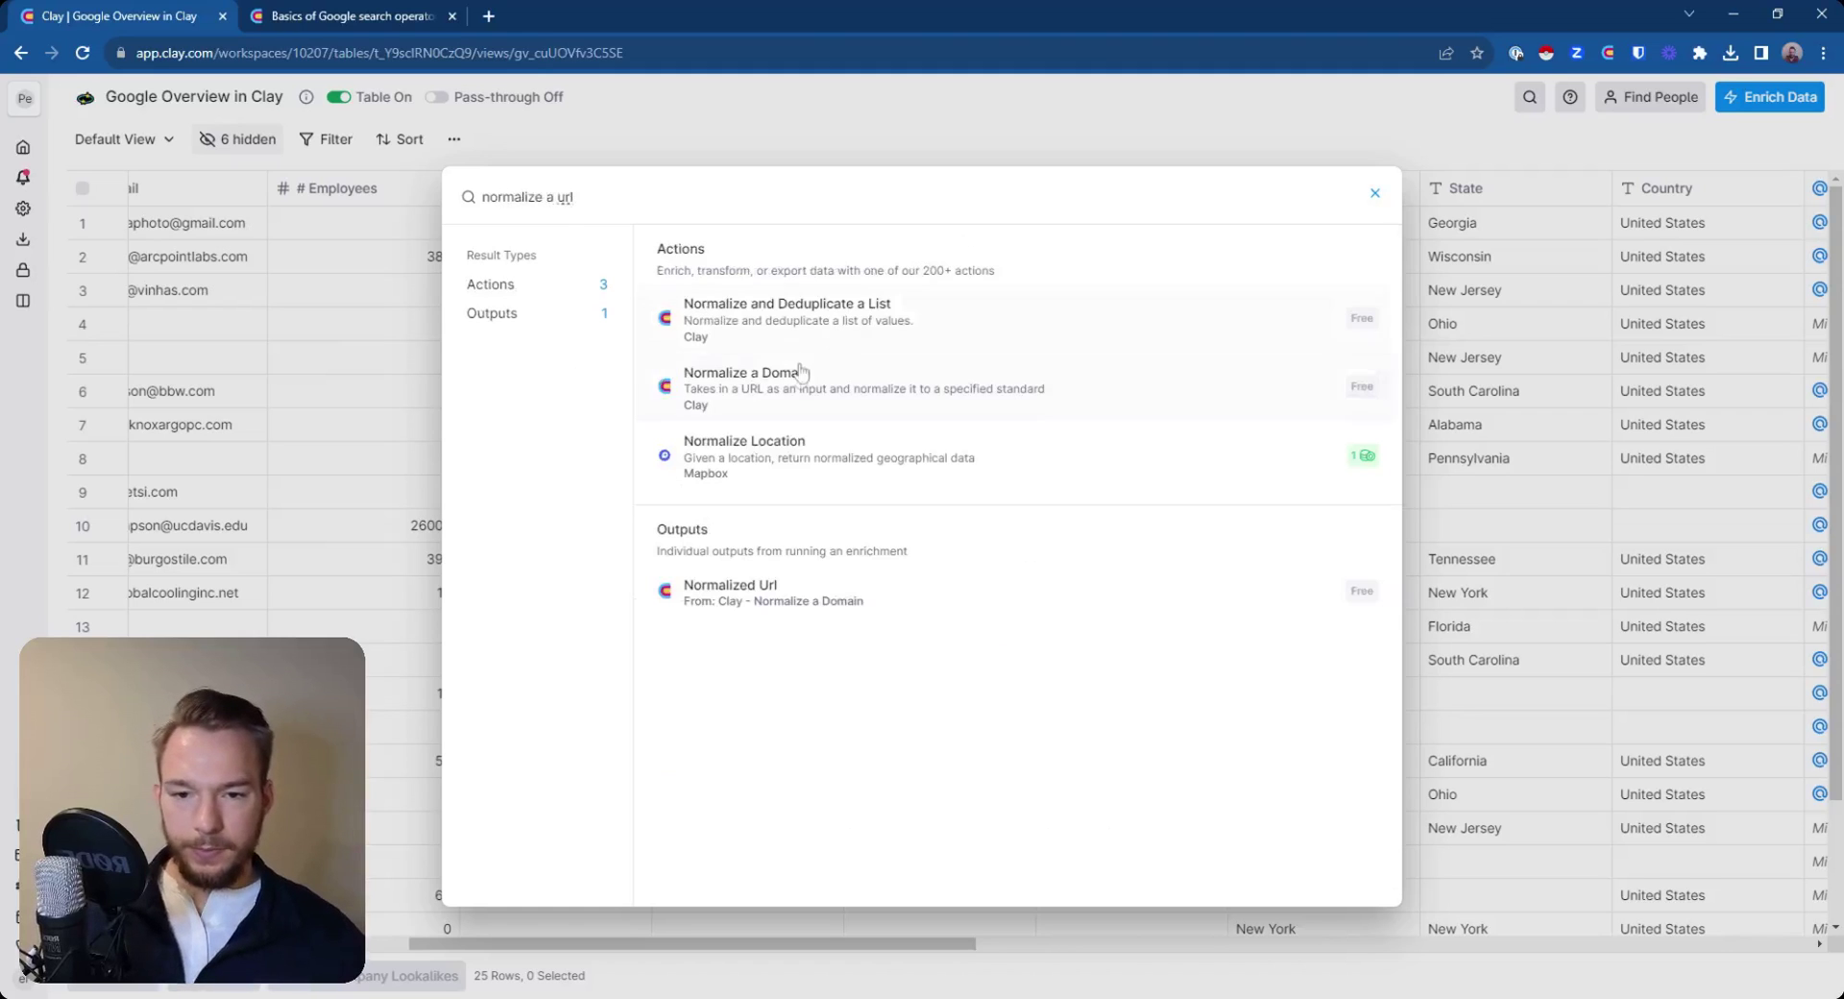
click(805, 374)
- Configure Normalize a Domain with the Website column as the URL and Bare as the normalization type
click(1429, 352)
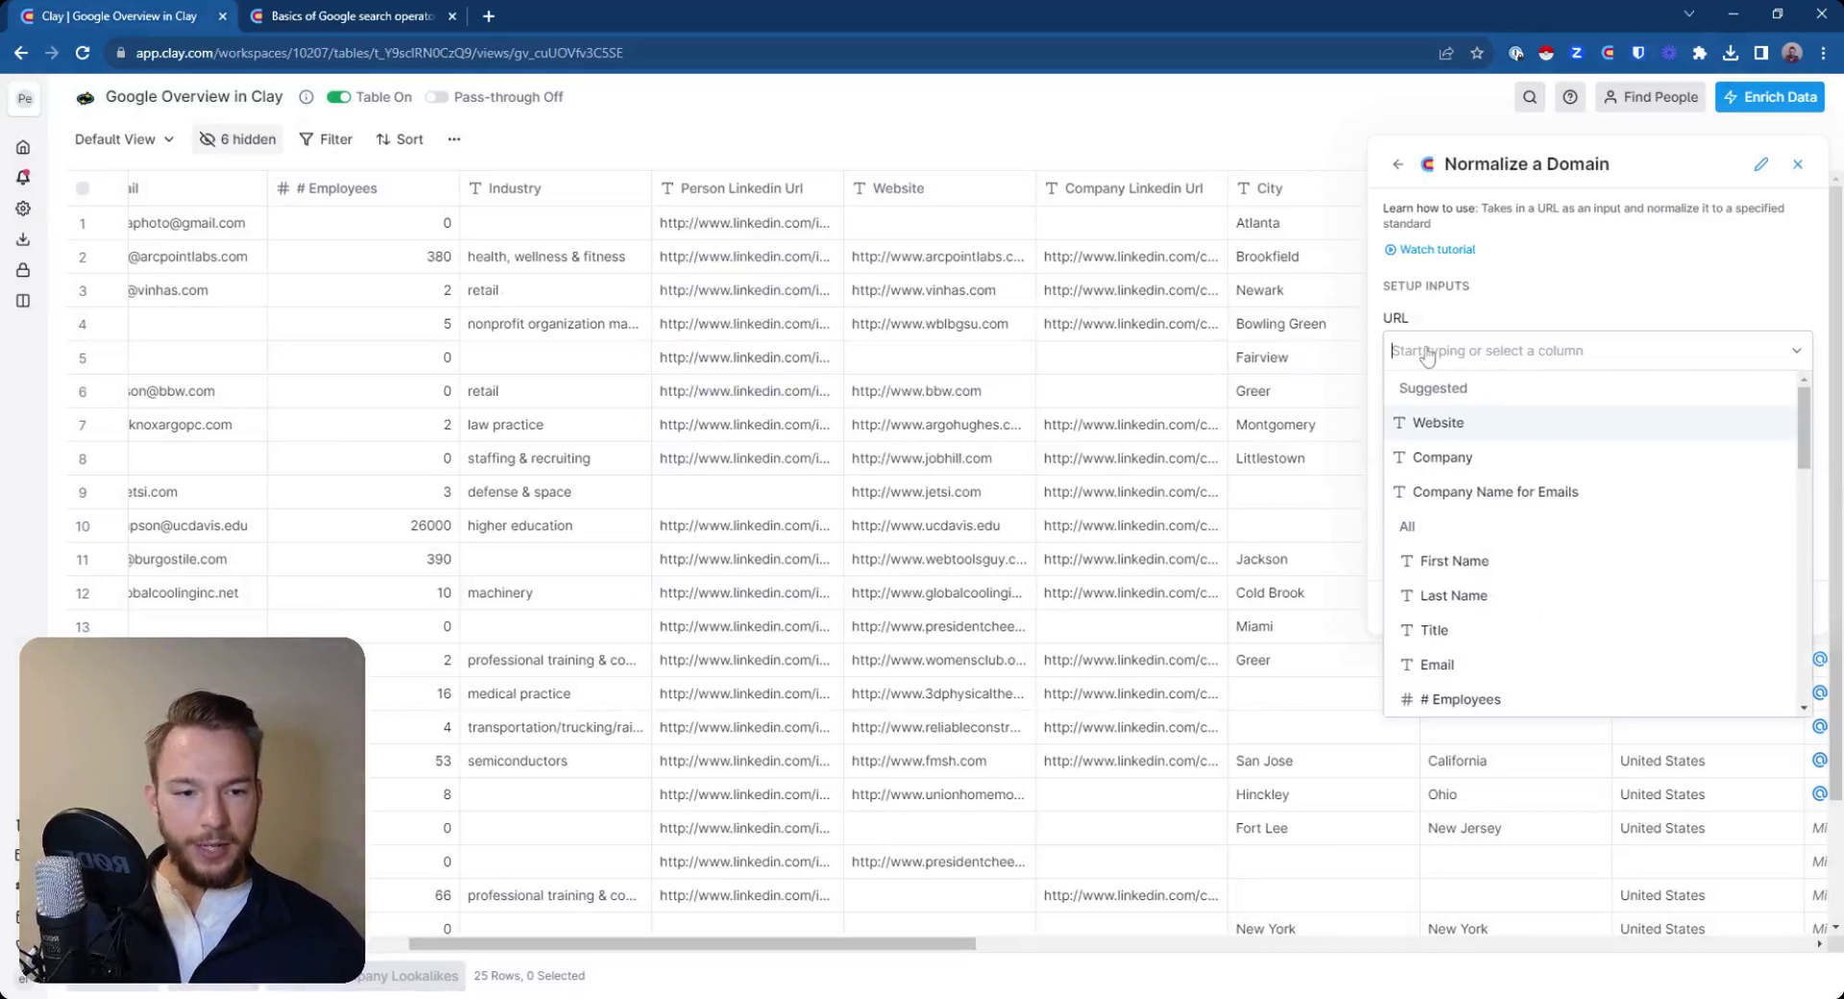
click(1426, 435)
click(1452, 451)
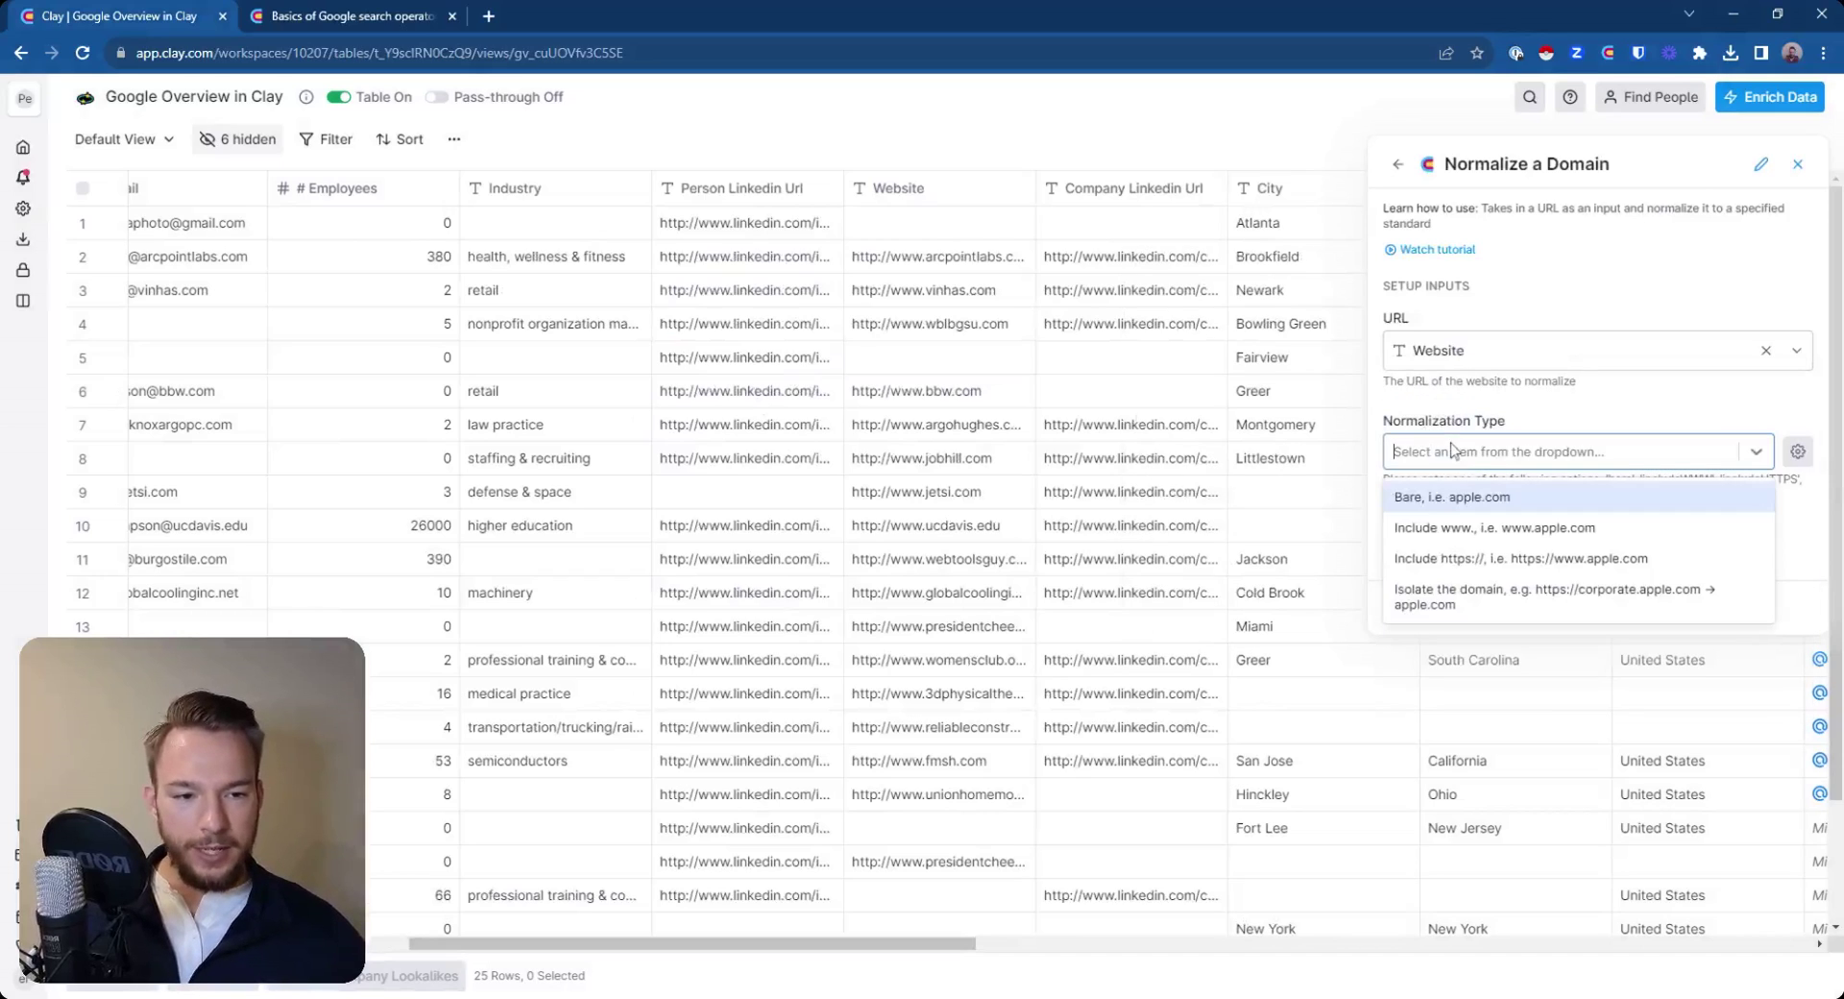
click(1446, 495)
drag(1453, 164, 1601, 164)
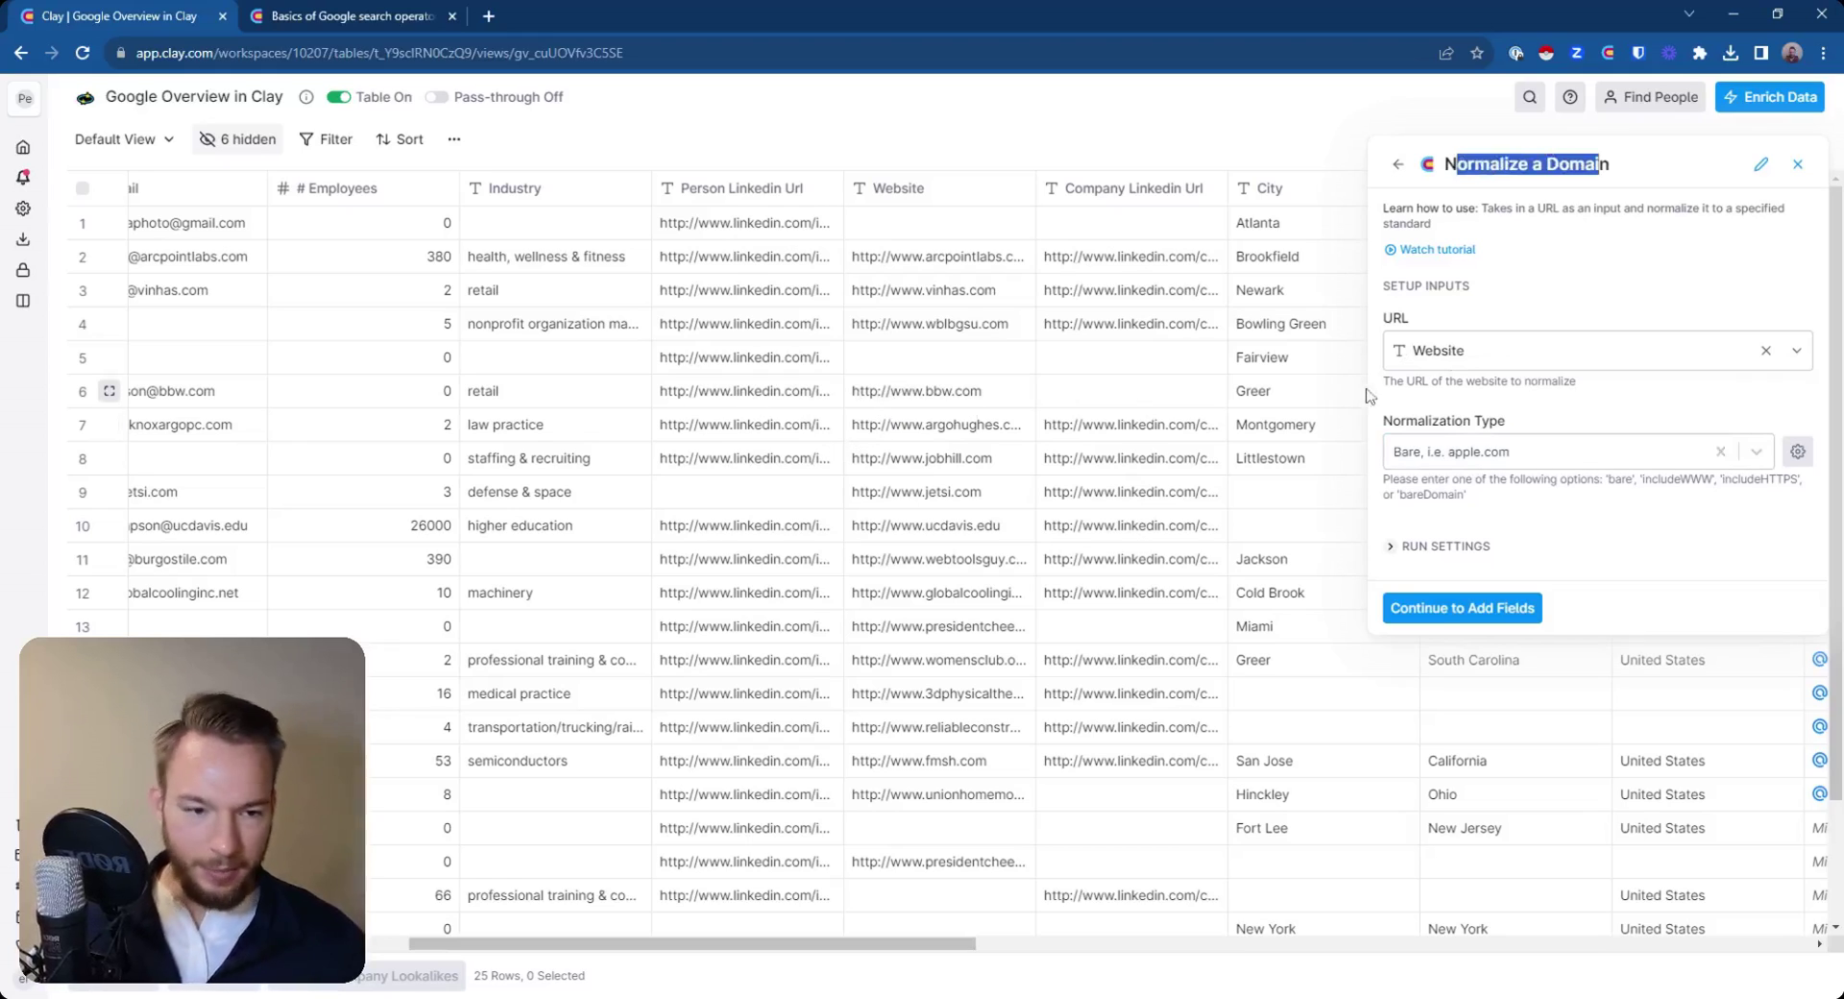
click(1540, 457)
click(1522, 498)
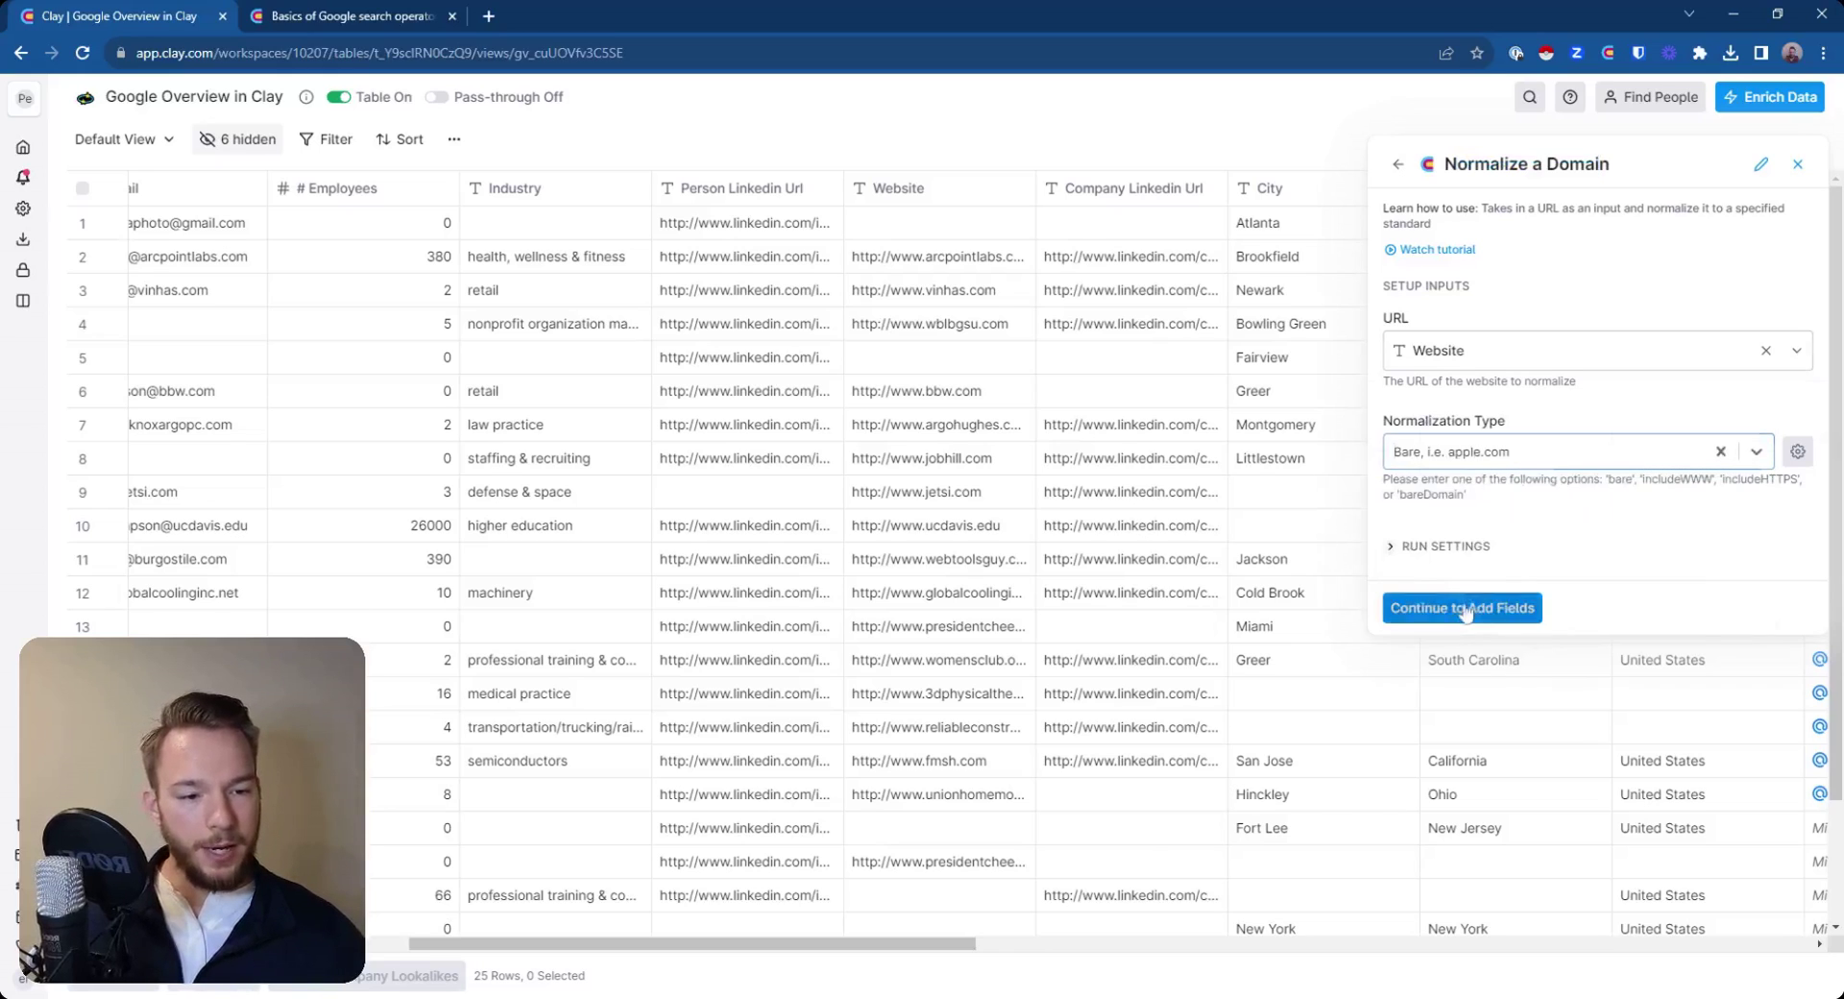
- Include the Normalized Url output as a table column, then save the enrichment and run the first 10 rows
click(1470, 605)
click(1788, 357)
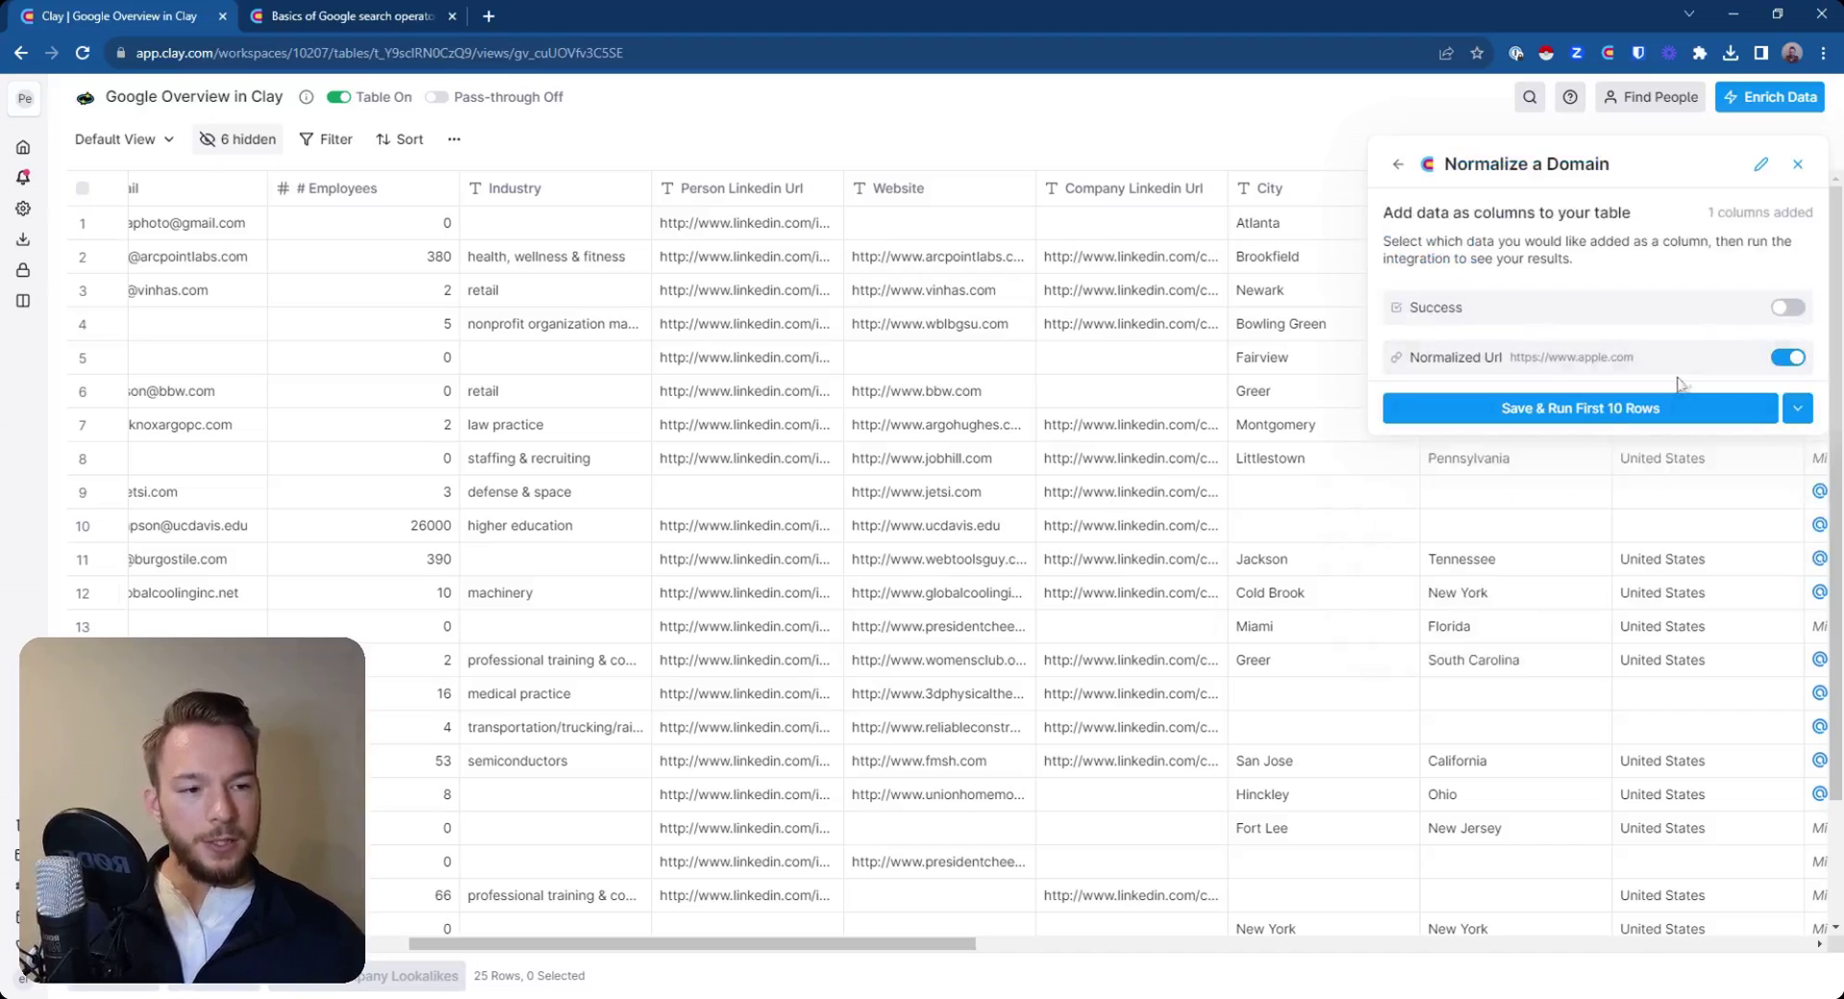
click(1575, 408)
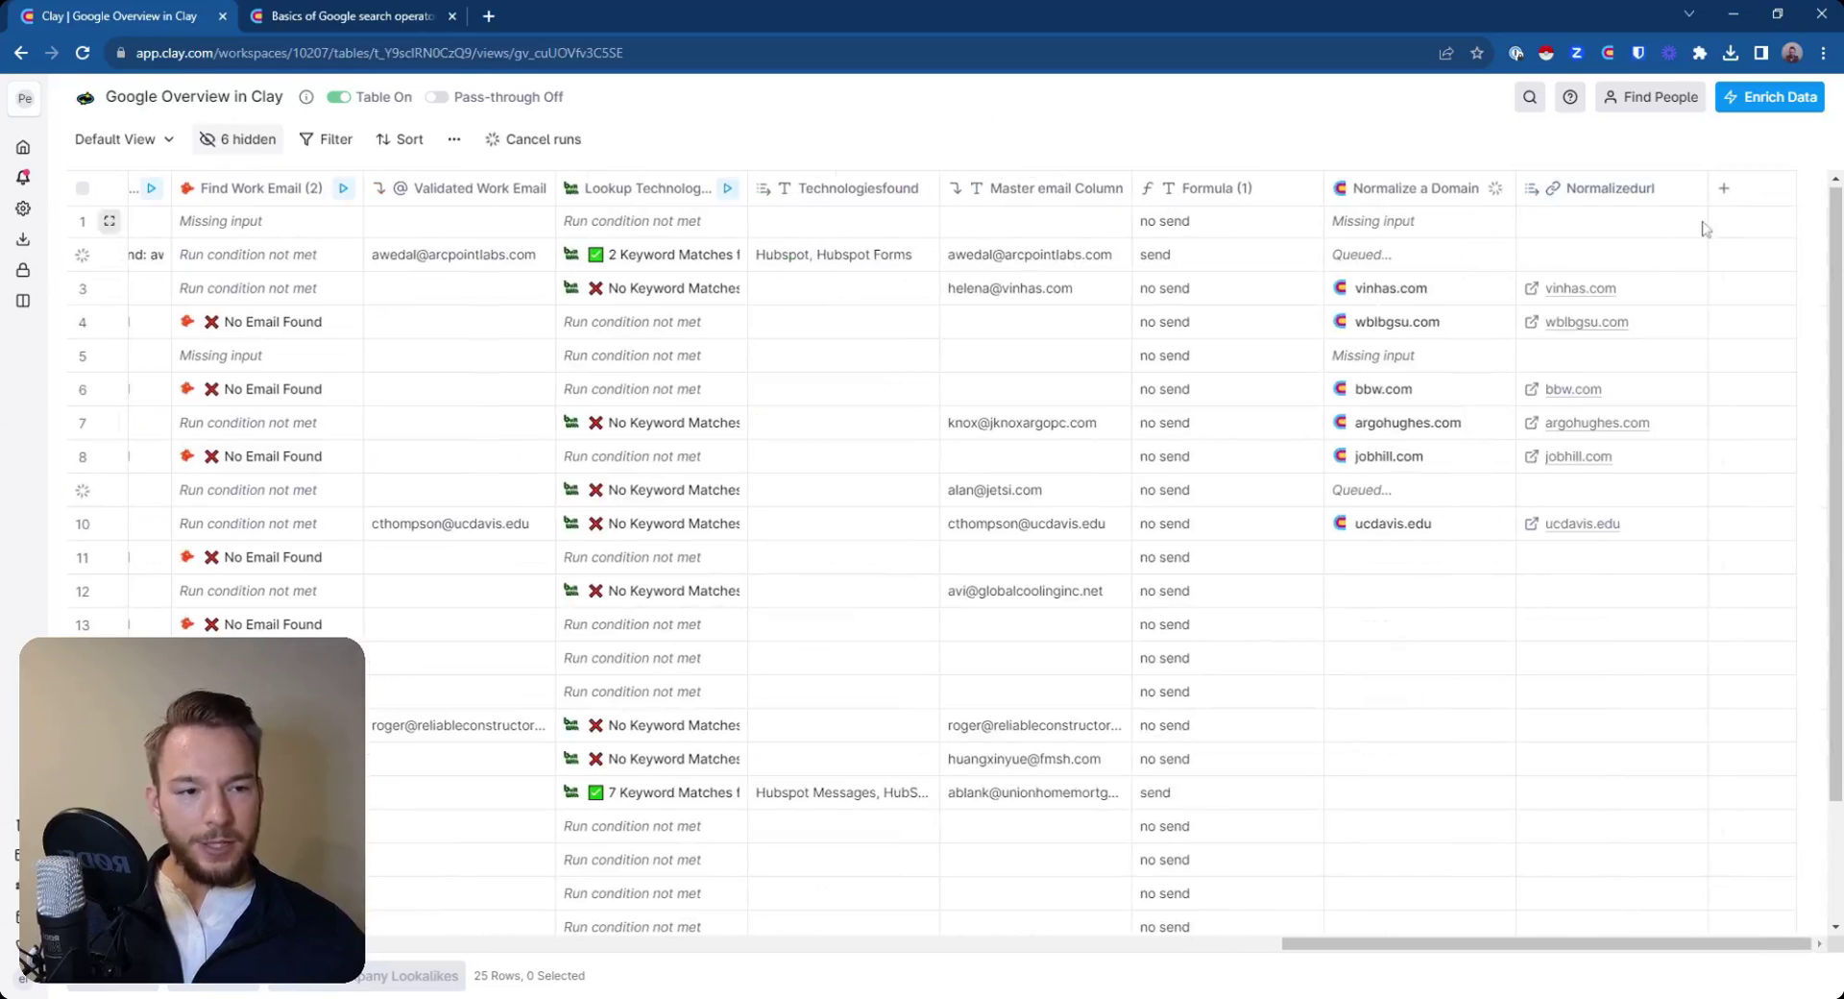
- Add a Google Perform Search enrichment as a new table column and start its search query
click(1724, 188)
click(1706, 252)
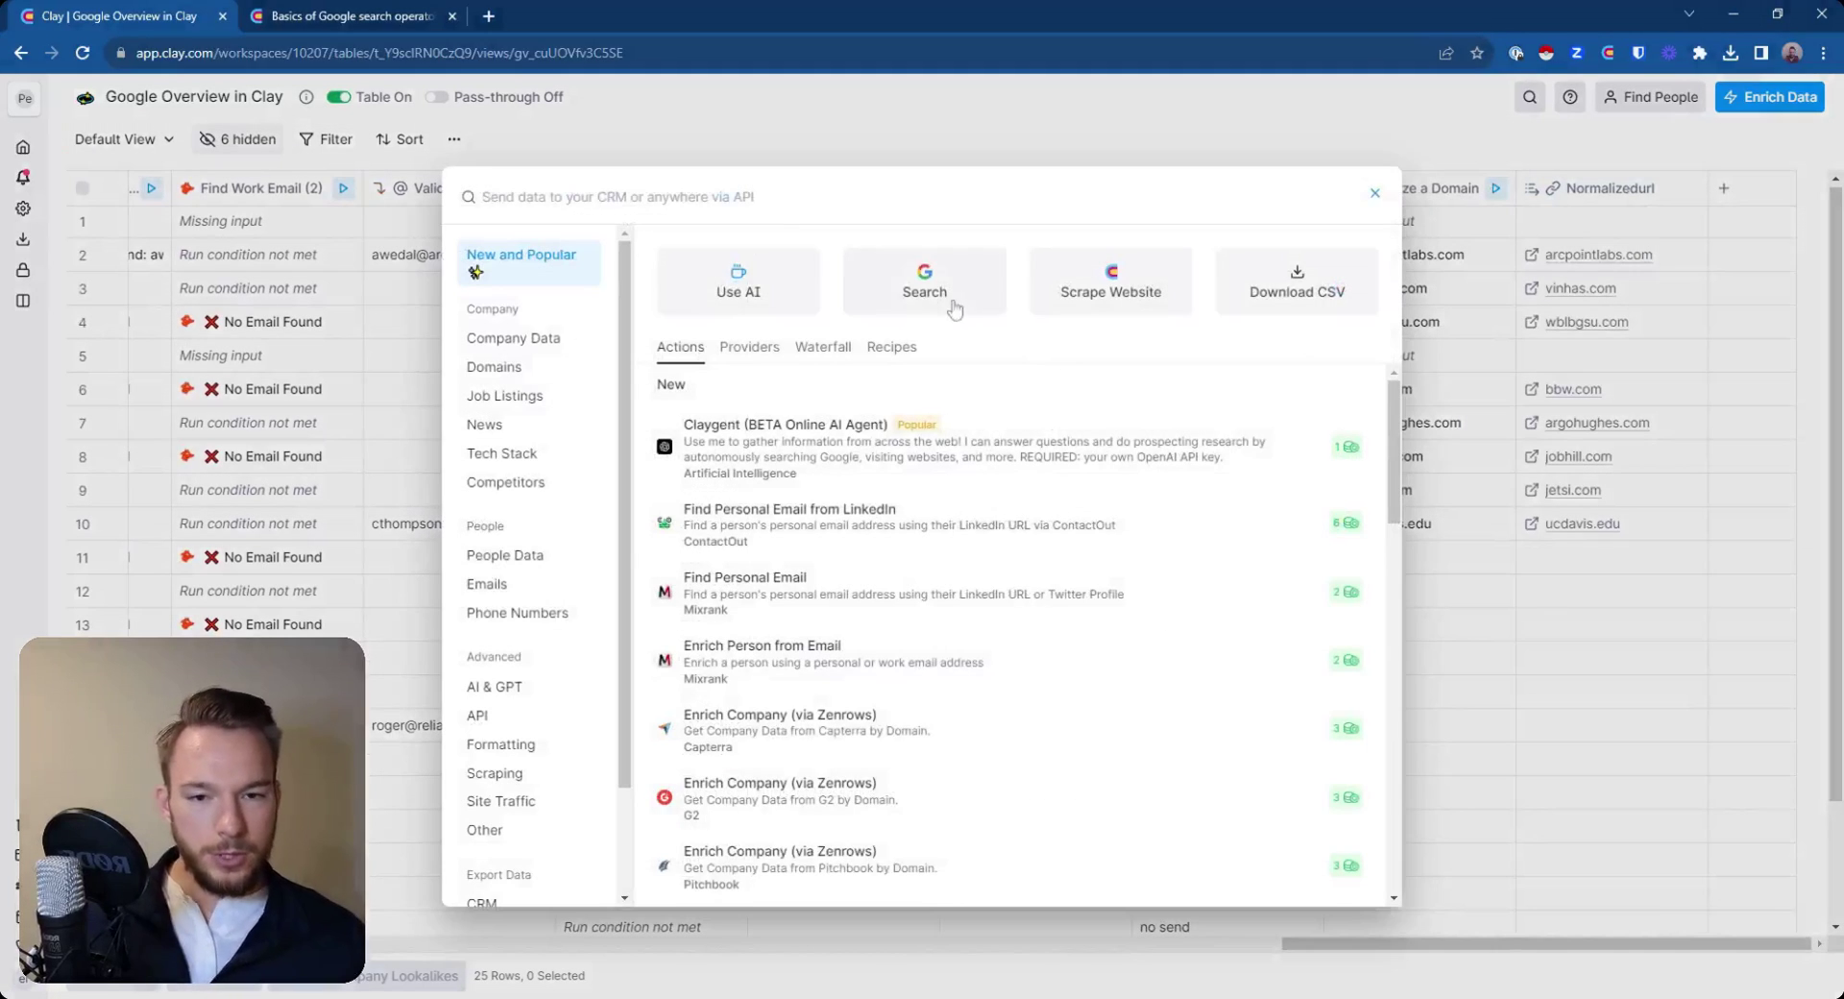
click(922, 285)
click(1455, 384)
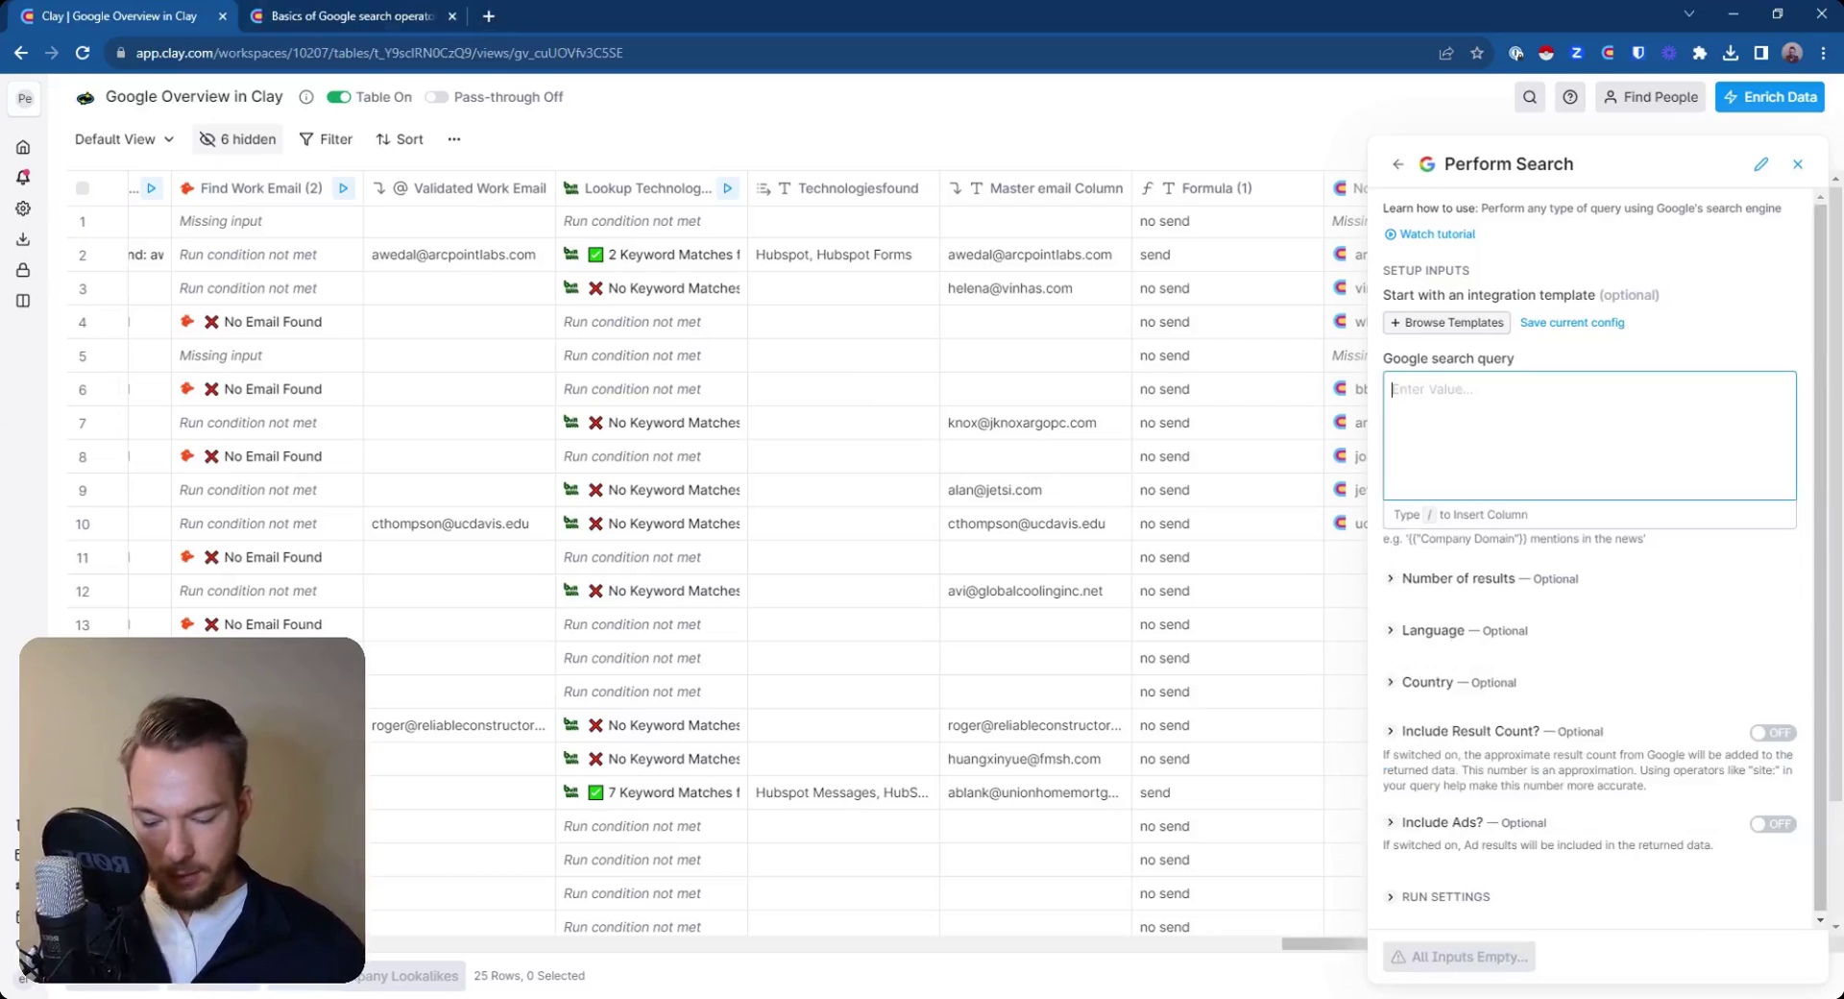
- Search the "Basics of Google search operators" article for "site" and find the section on the Site: operator
click(355, 15)
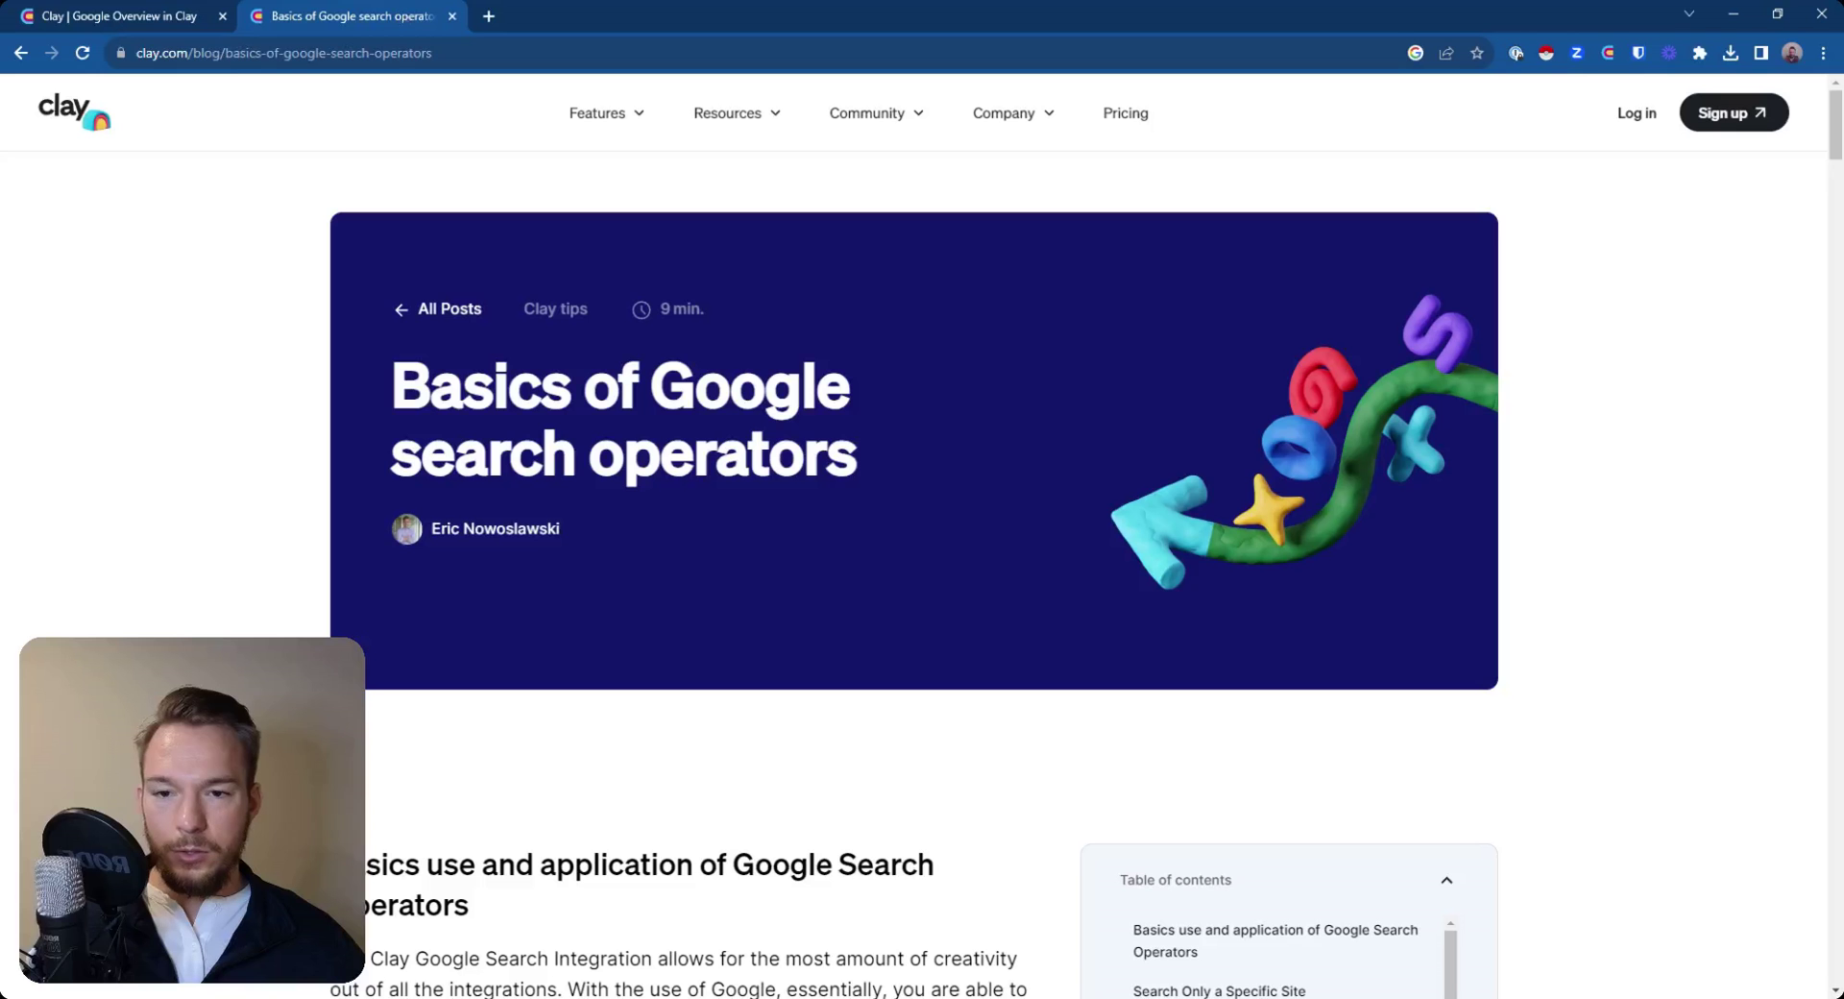
key(ctrl+f)
text(site)
key(Return)
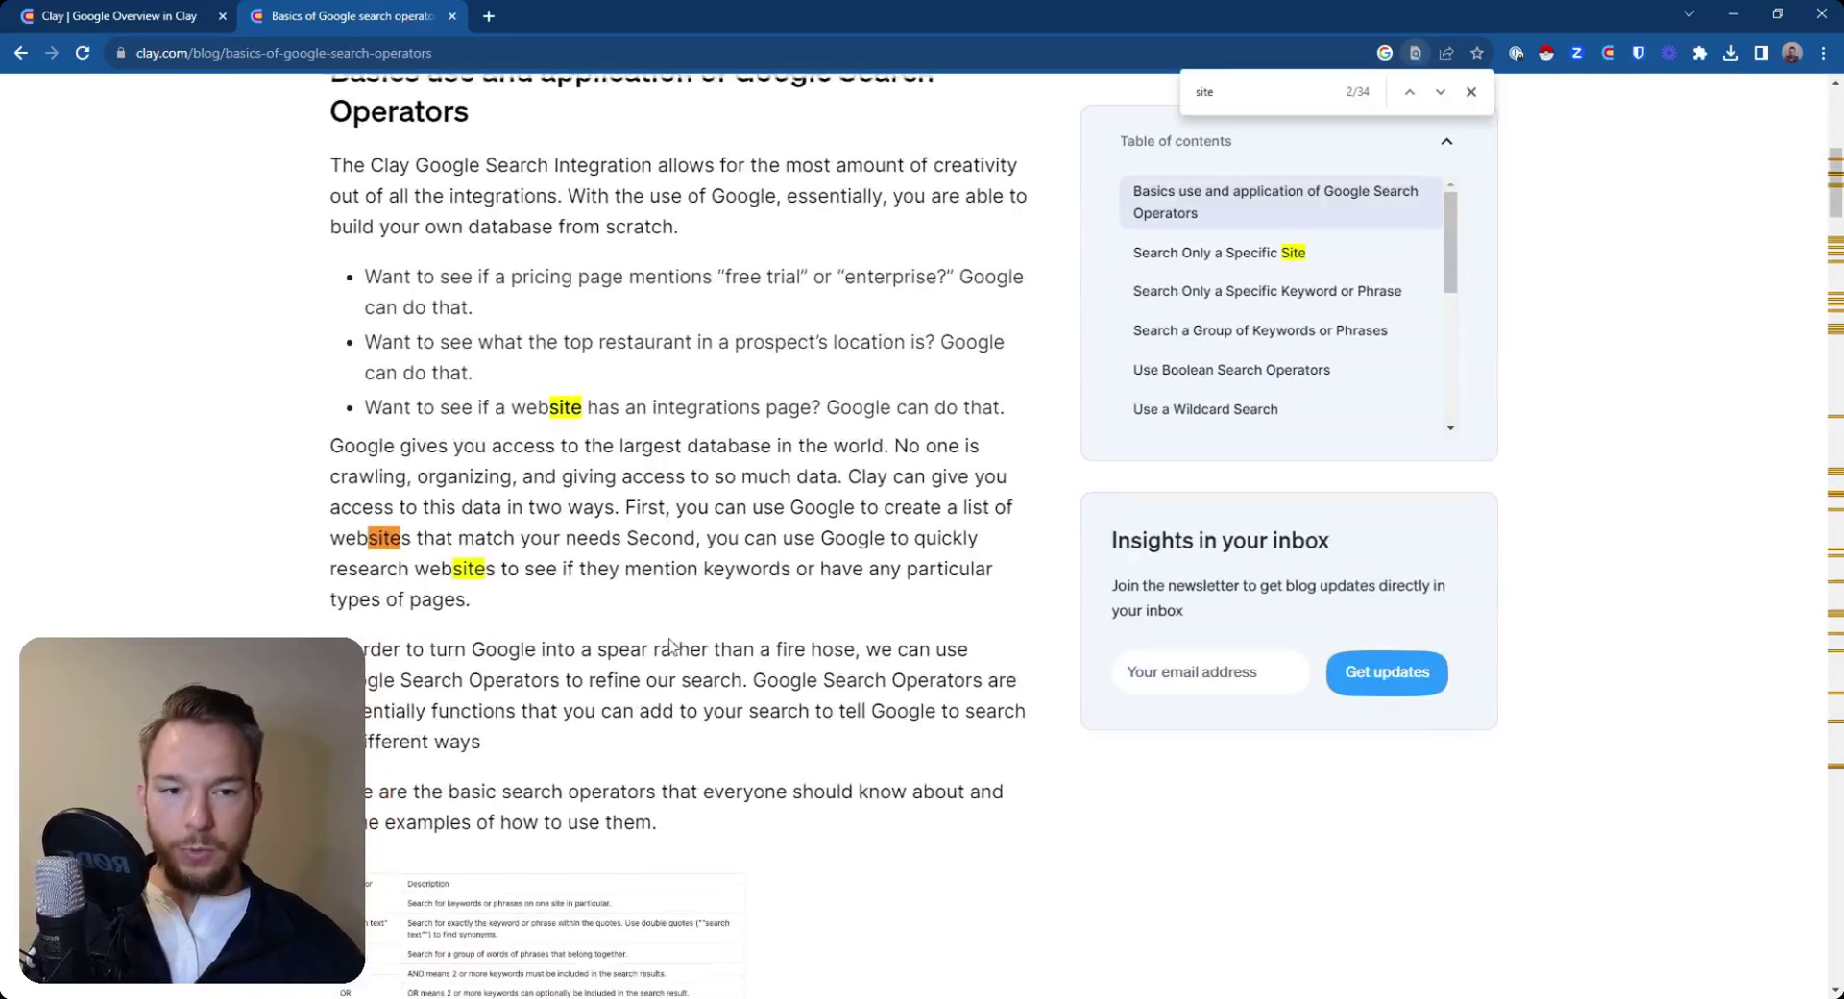
click(1440, 93)
click(1440, 92)
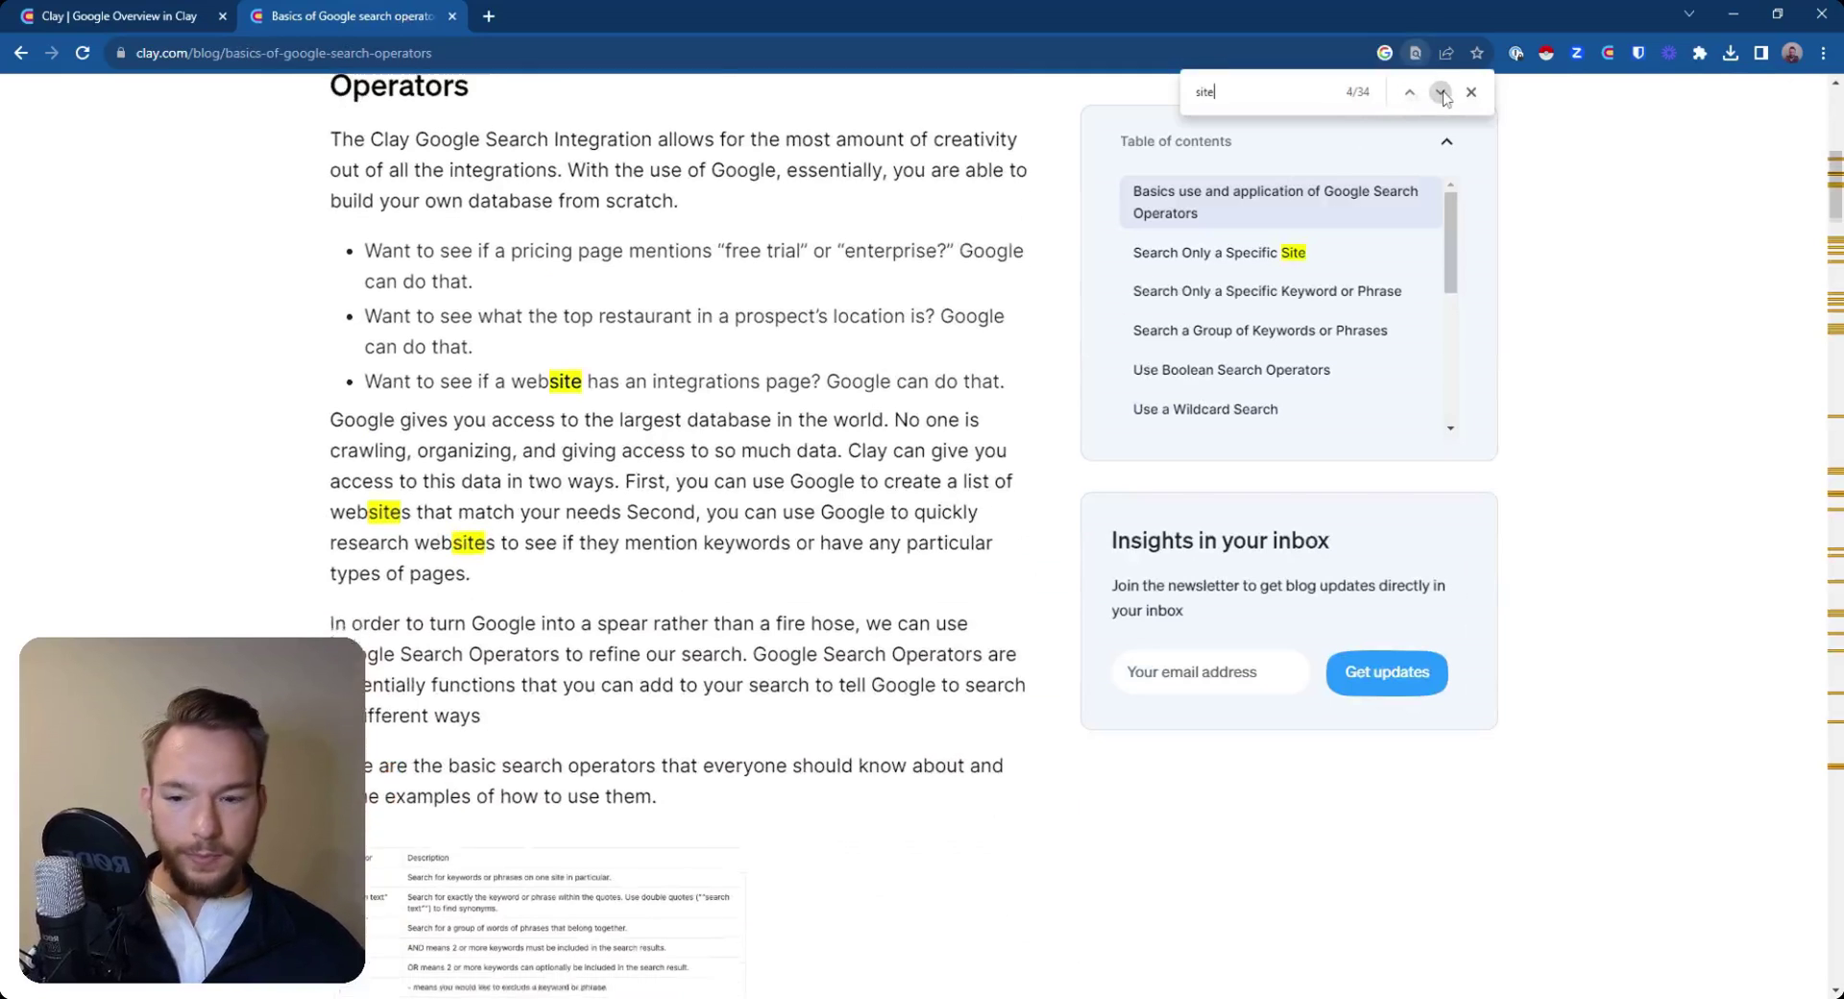
click(1440, 92)
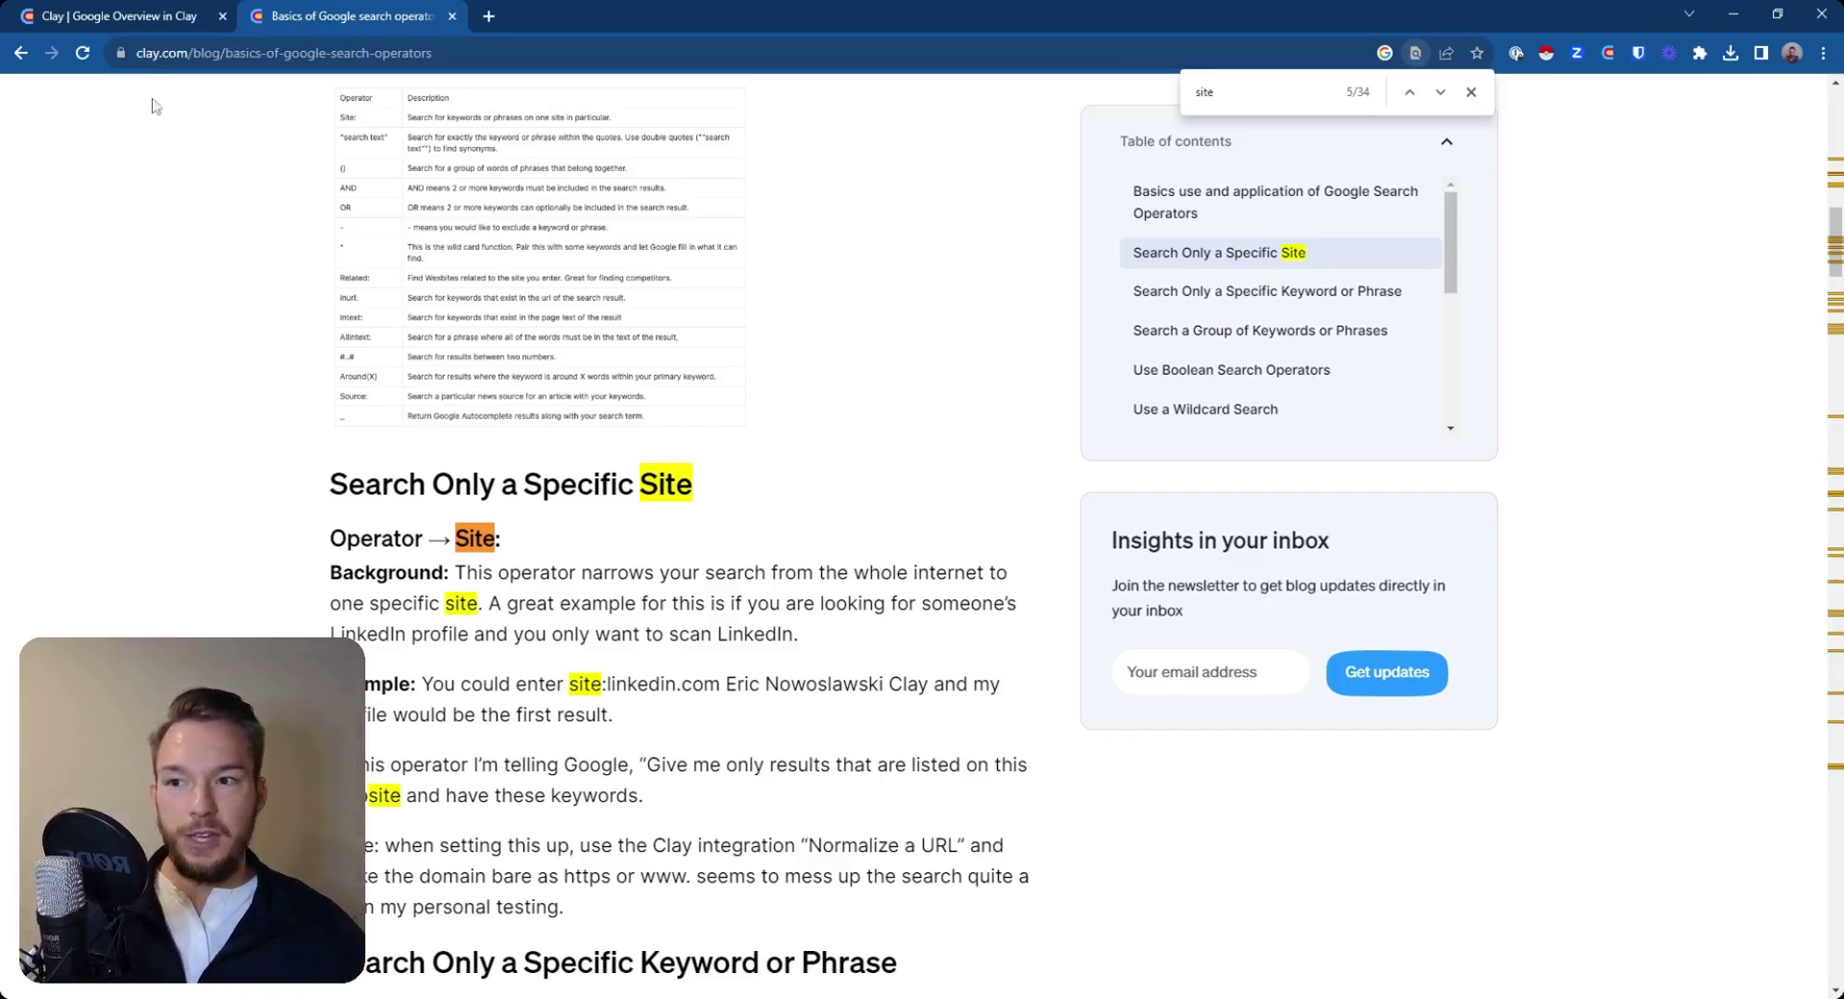
- Return to the Clay table and enter "site:" followed by the Normalizedurl column as the Google search query
click(147, 20)
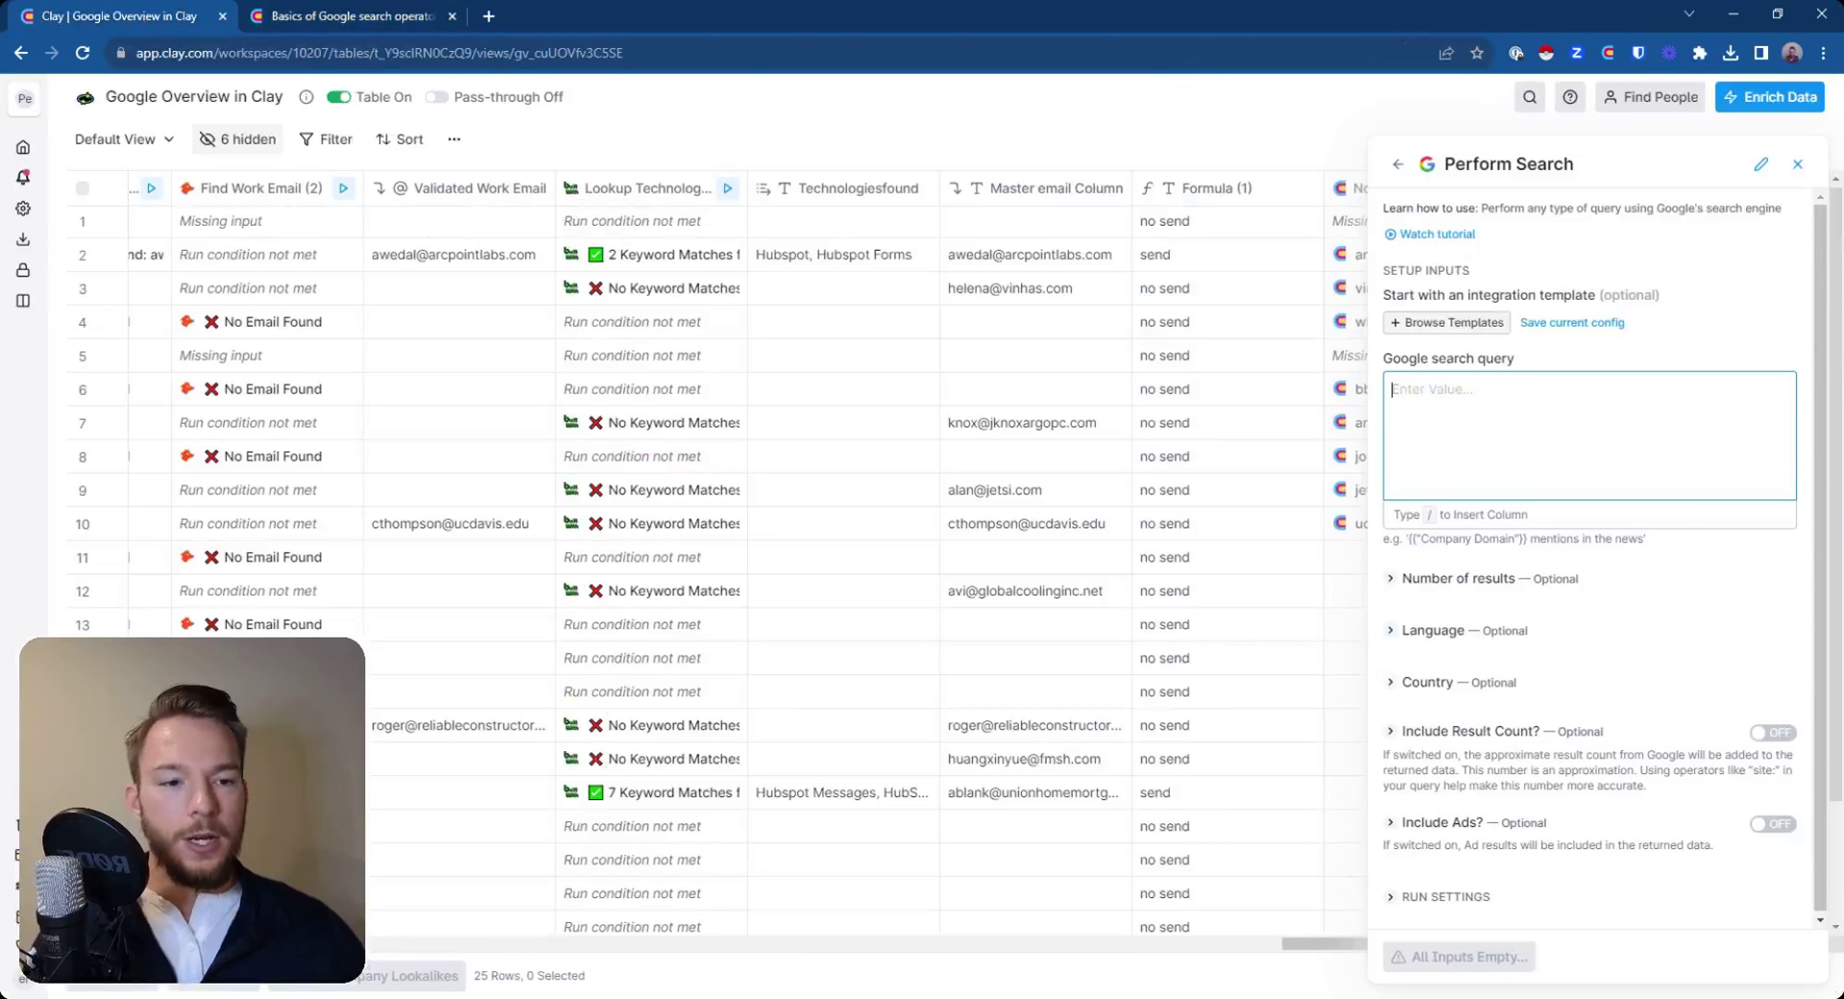
text(site)
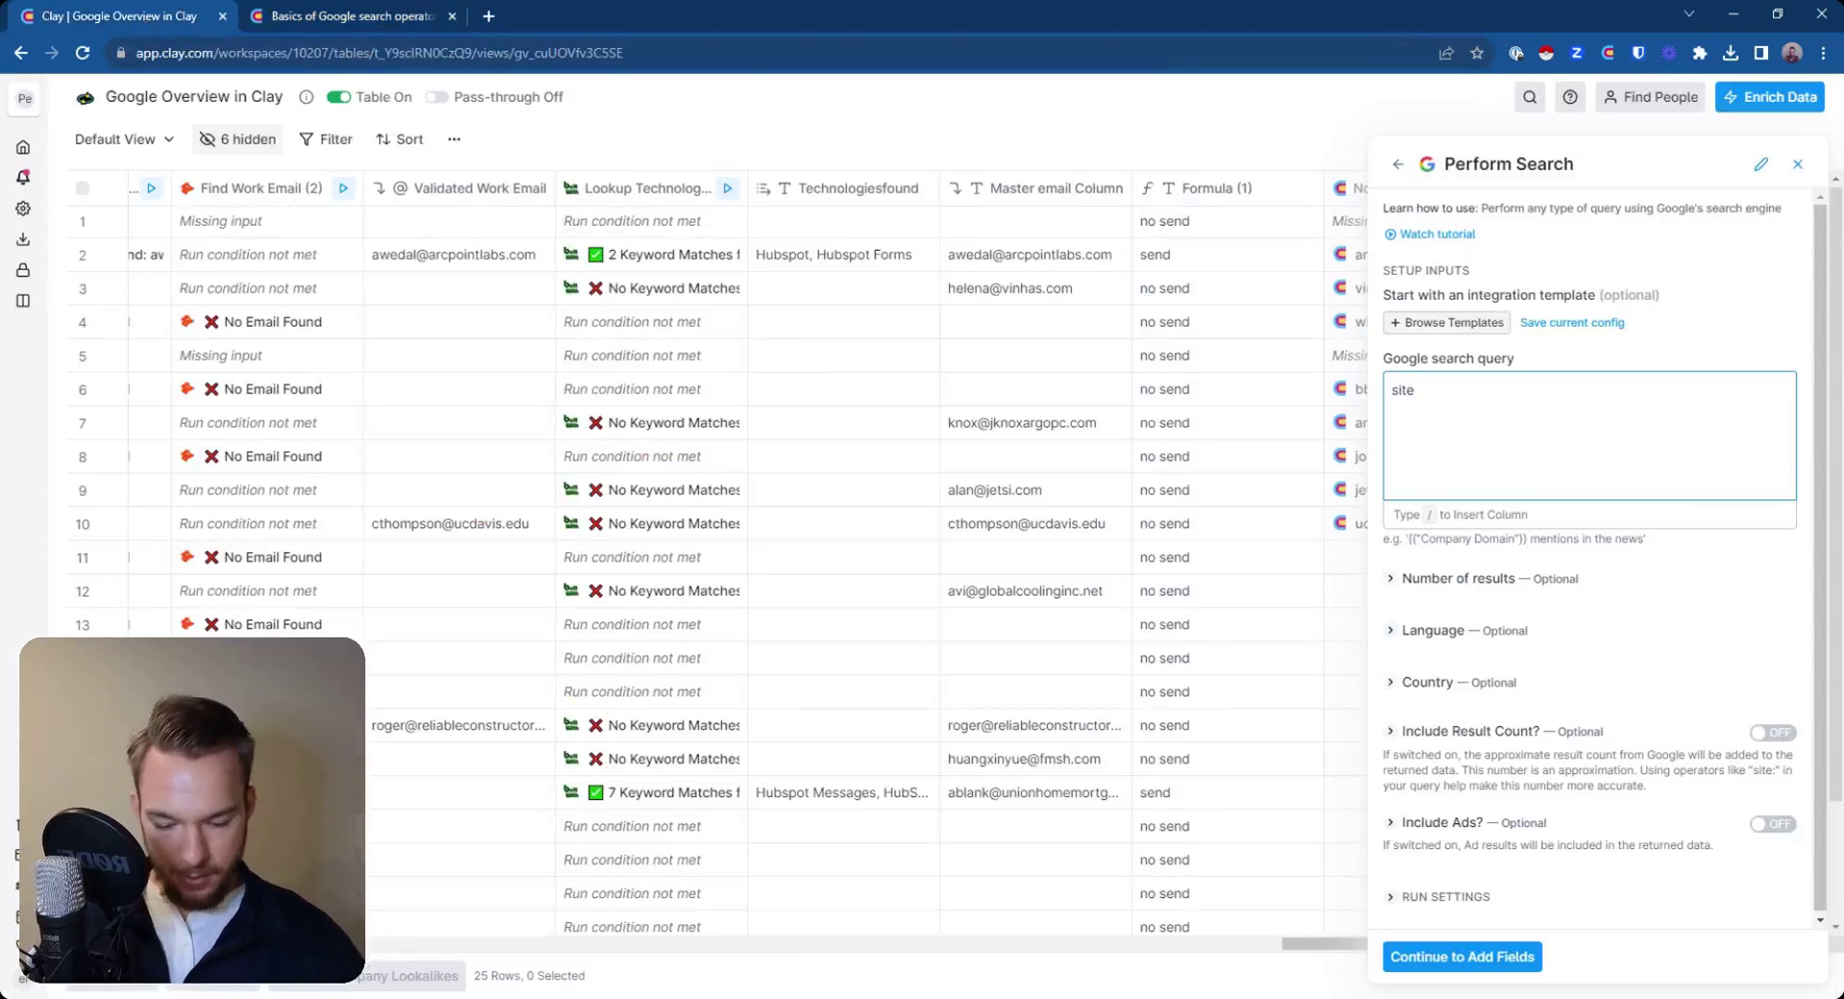
text(:/)
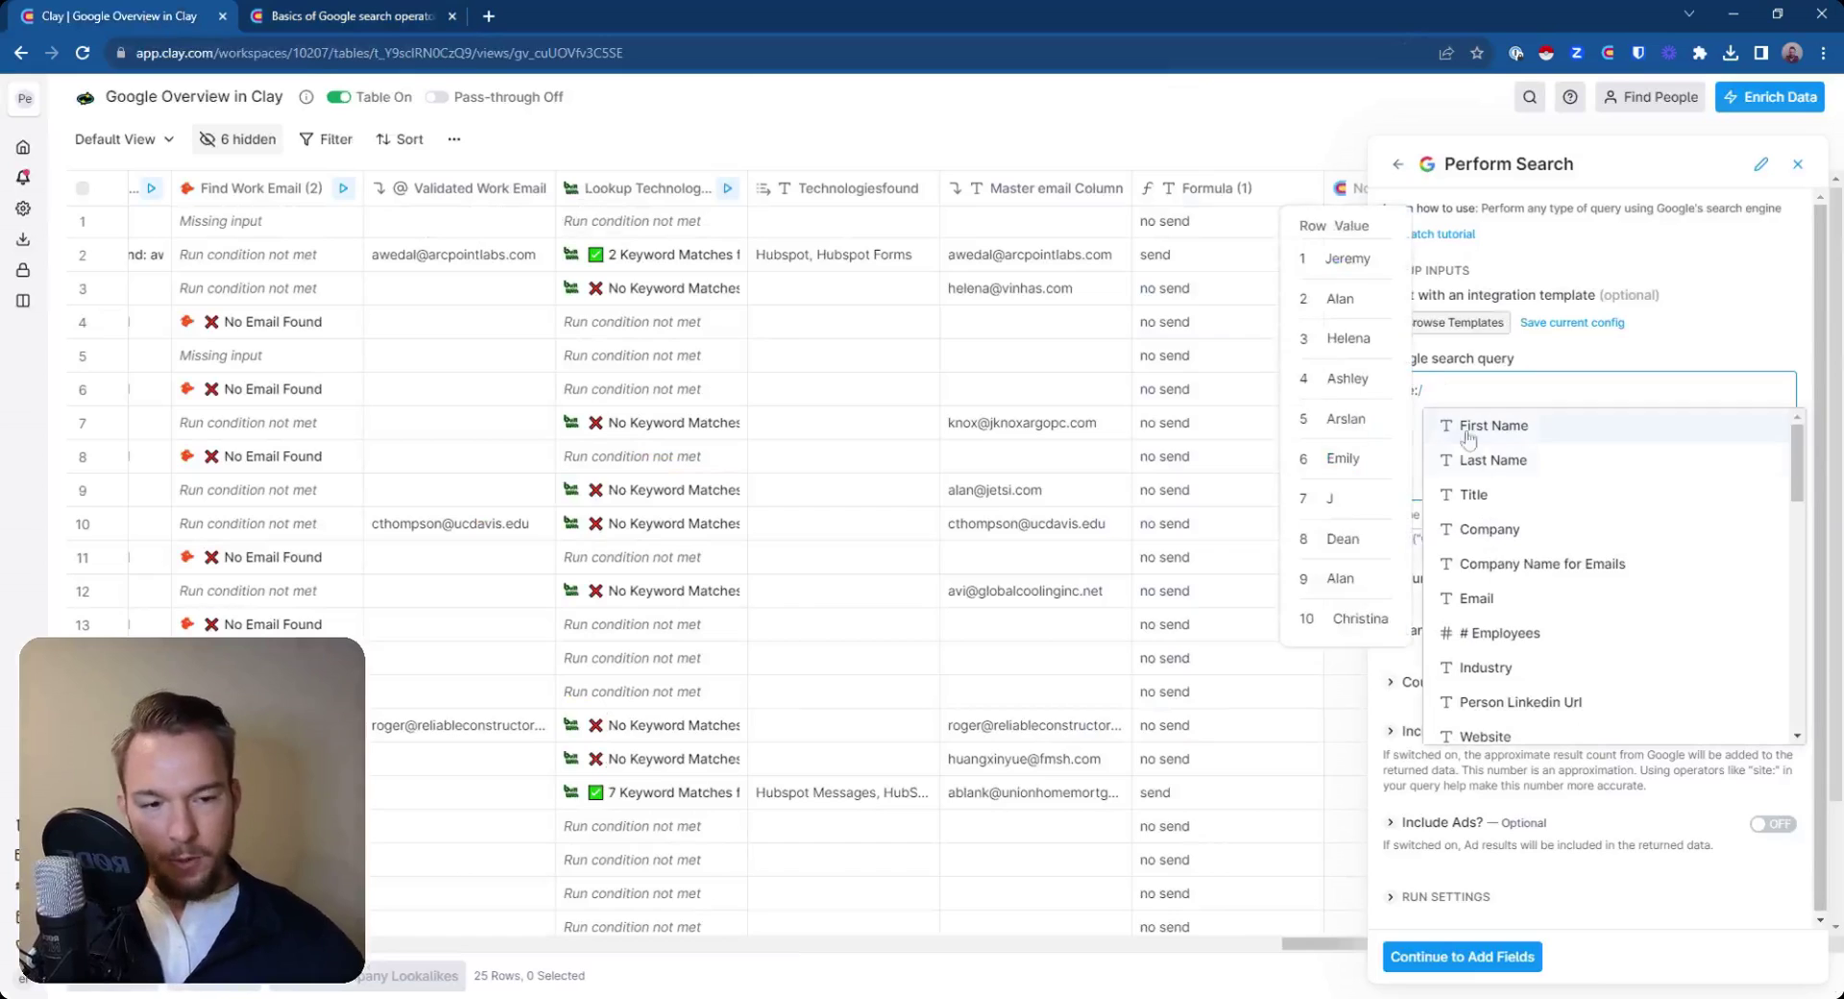
scroll(1518, 672, down, 5)
click(1518, 727)
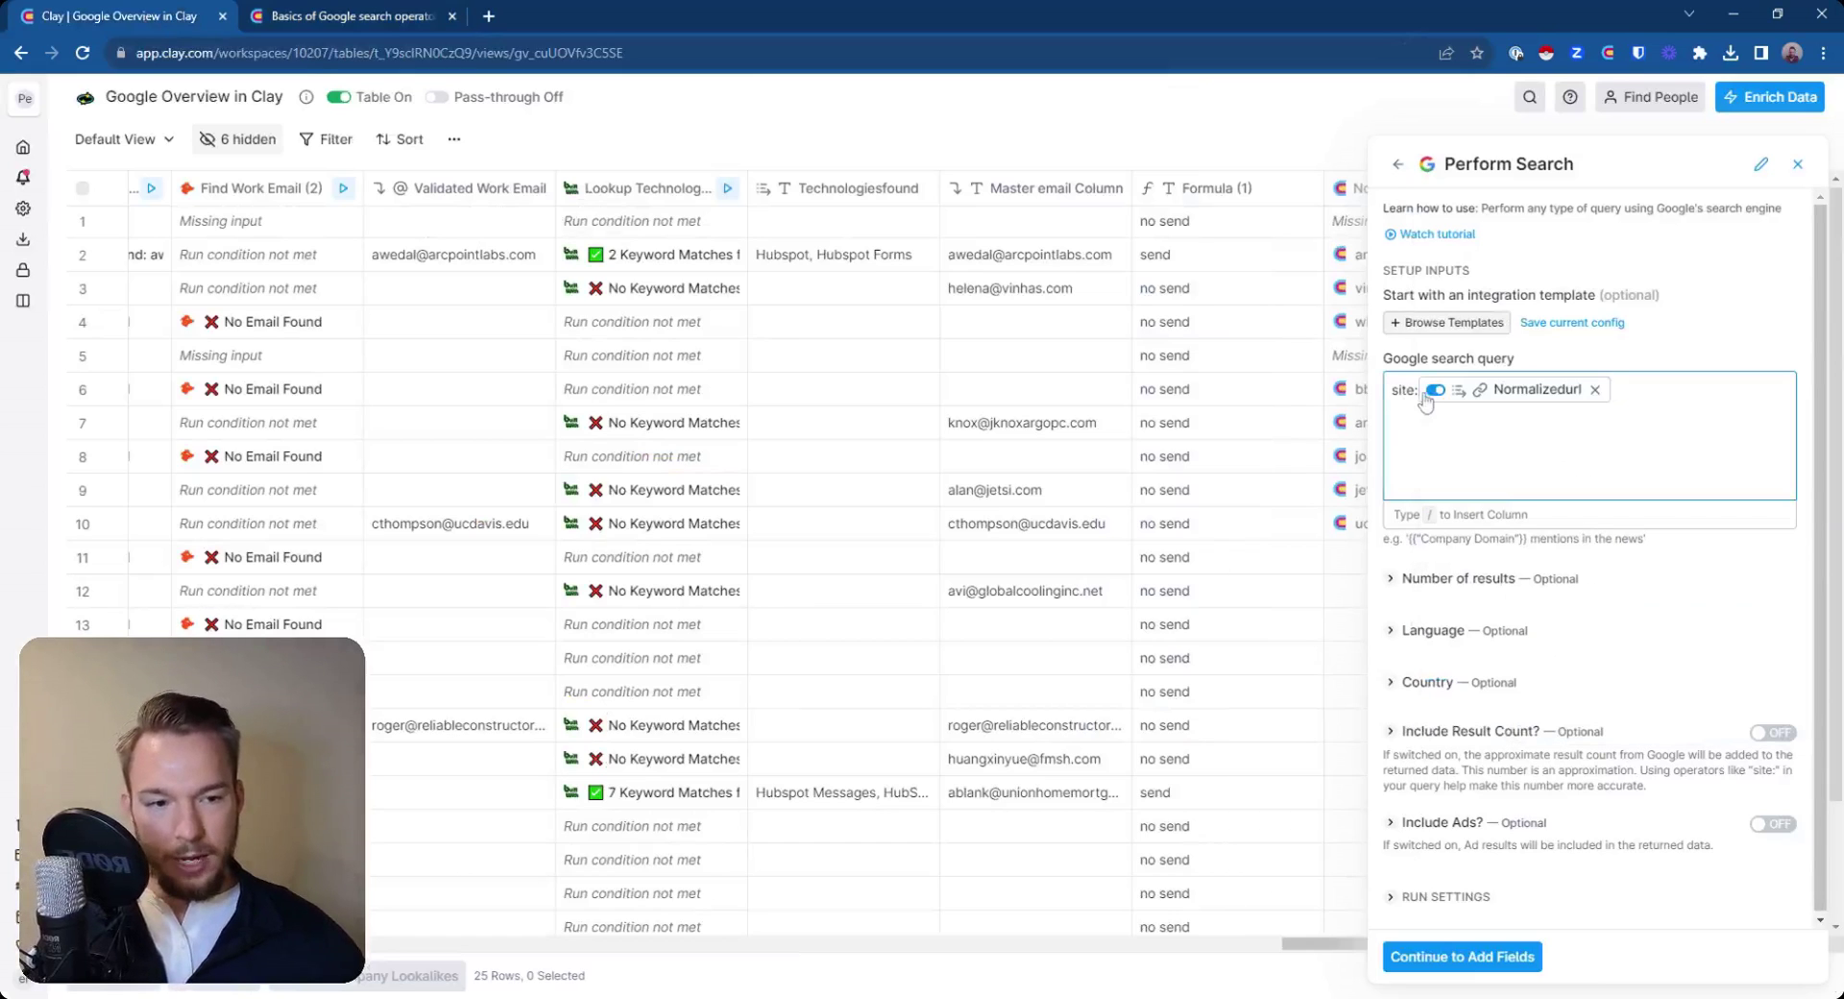
mouse_move(1431, 396)
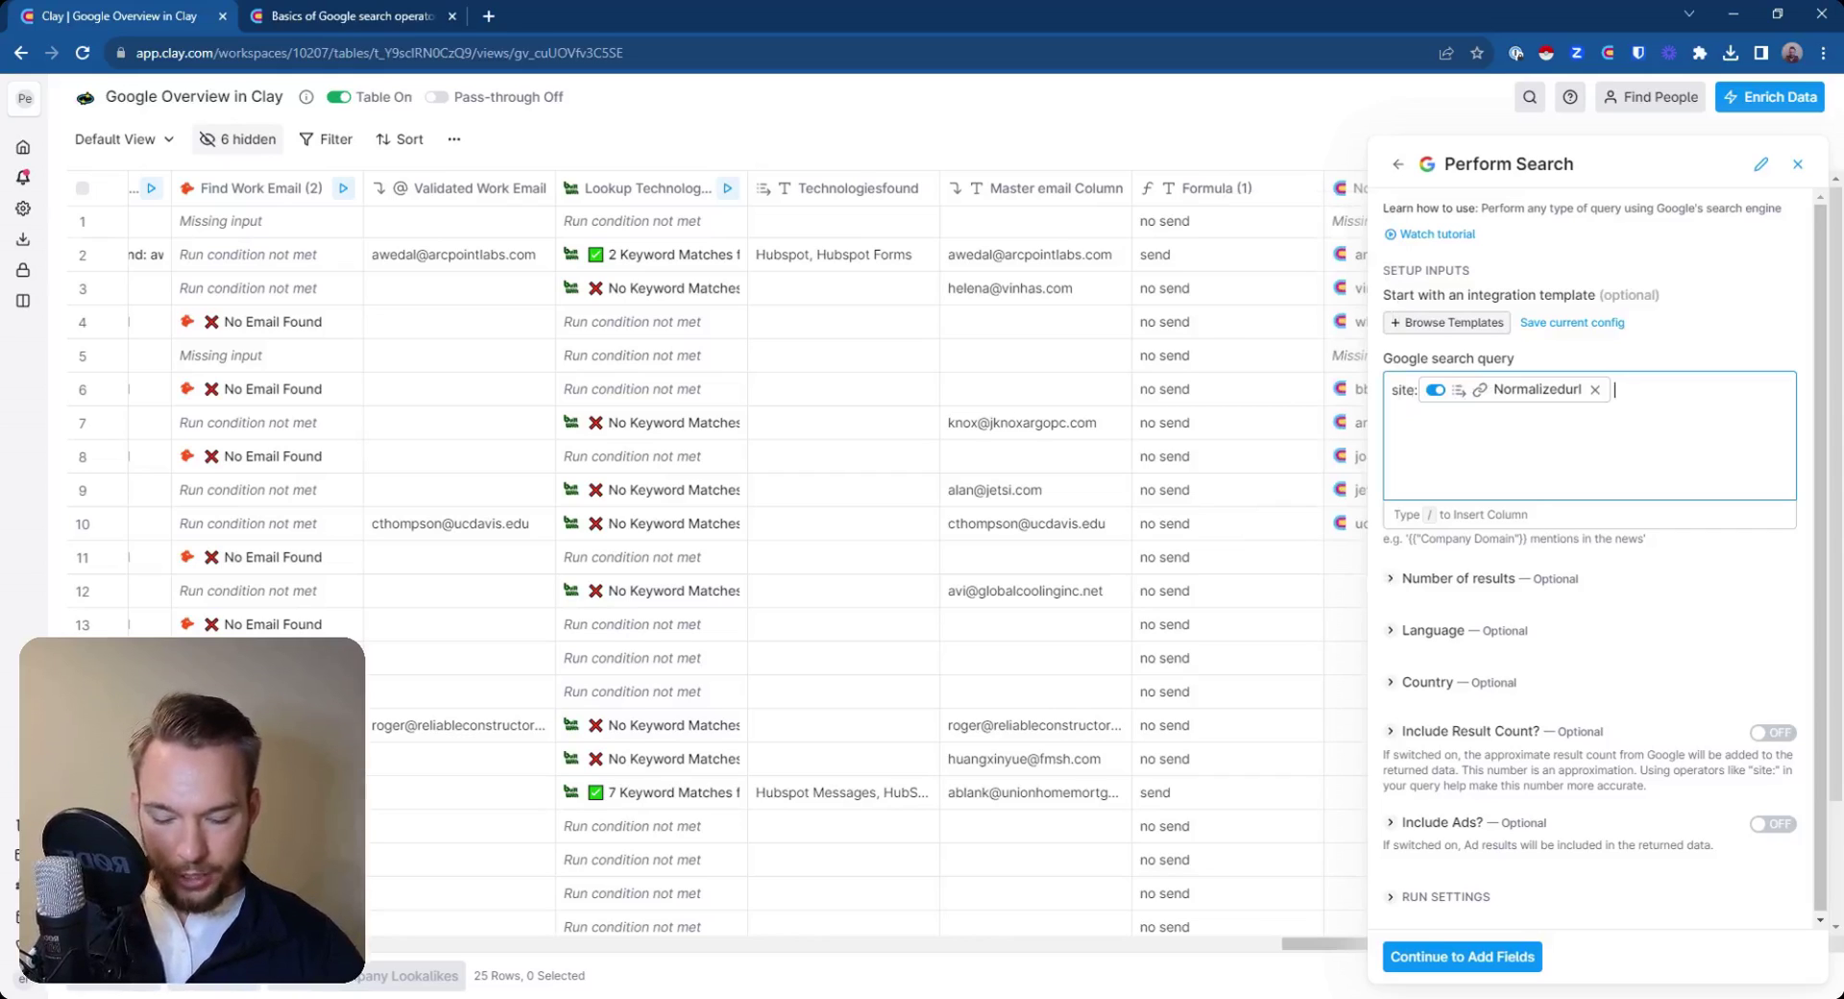
text(pr)
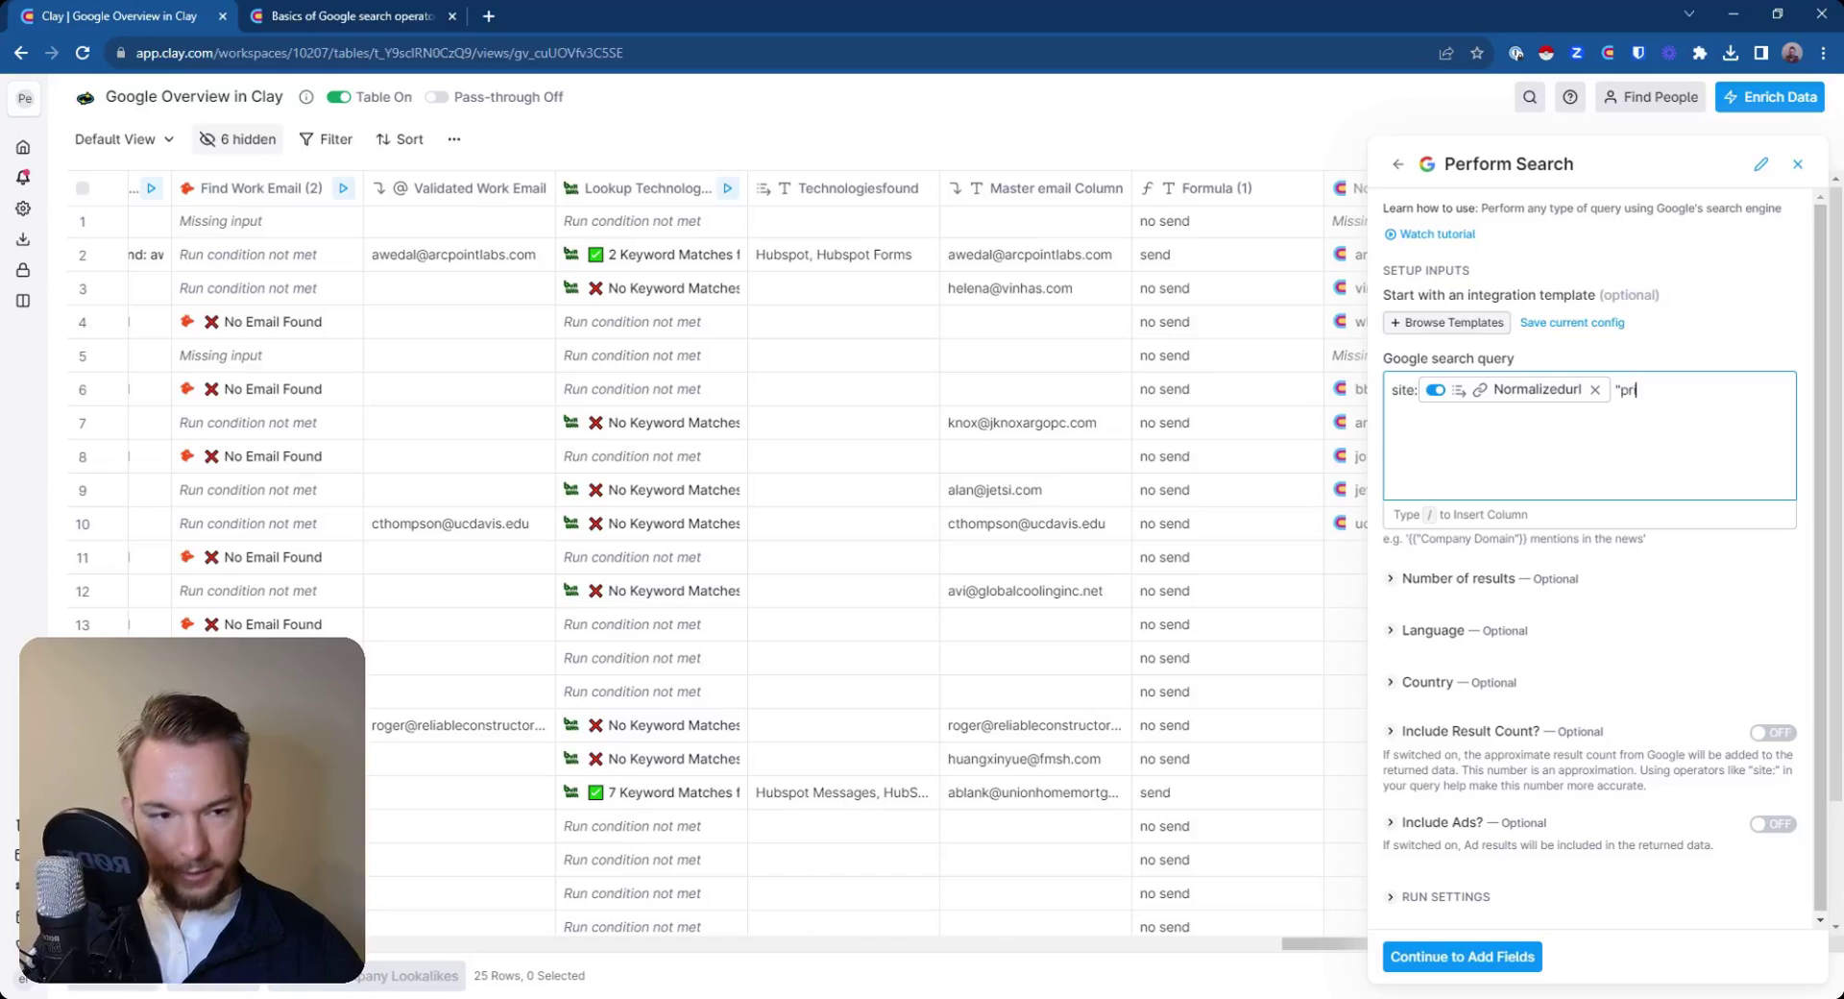
text(icing)
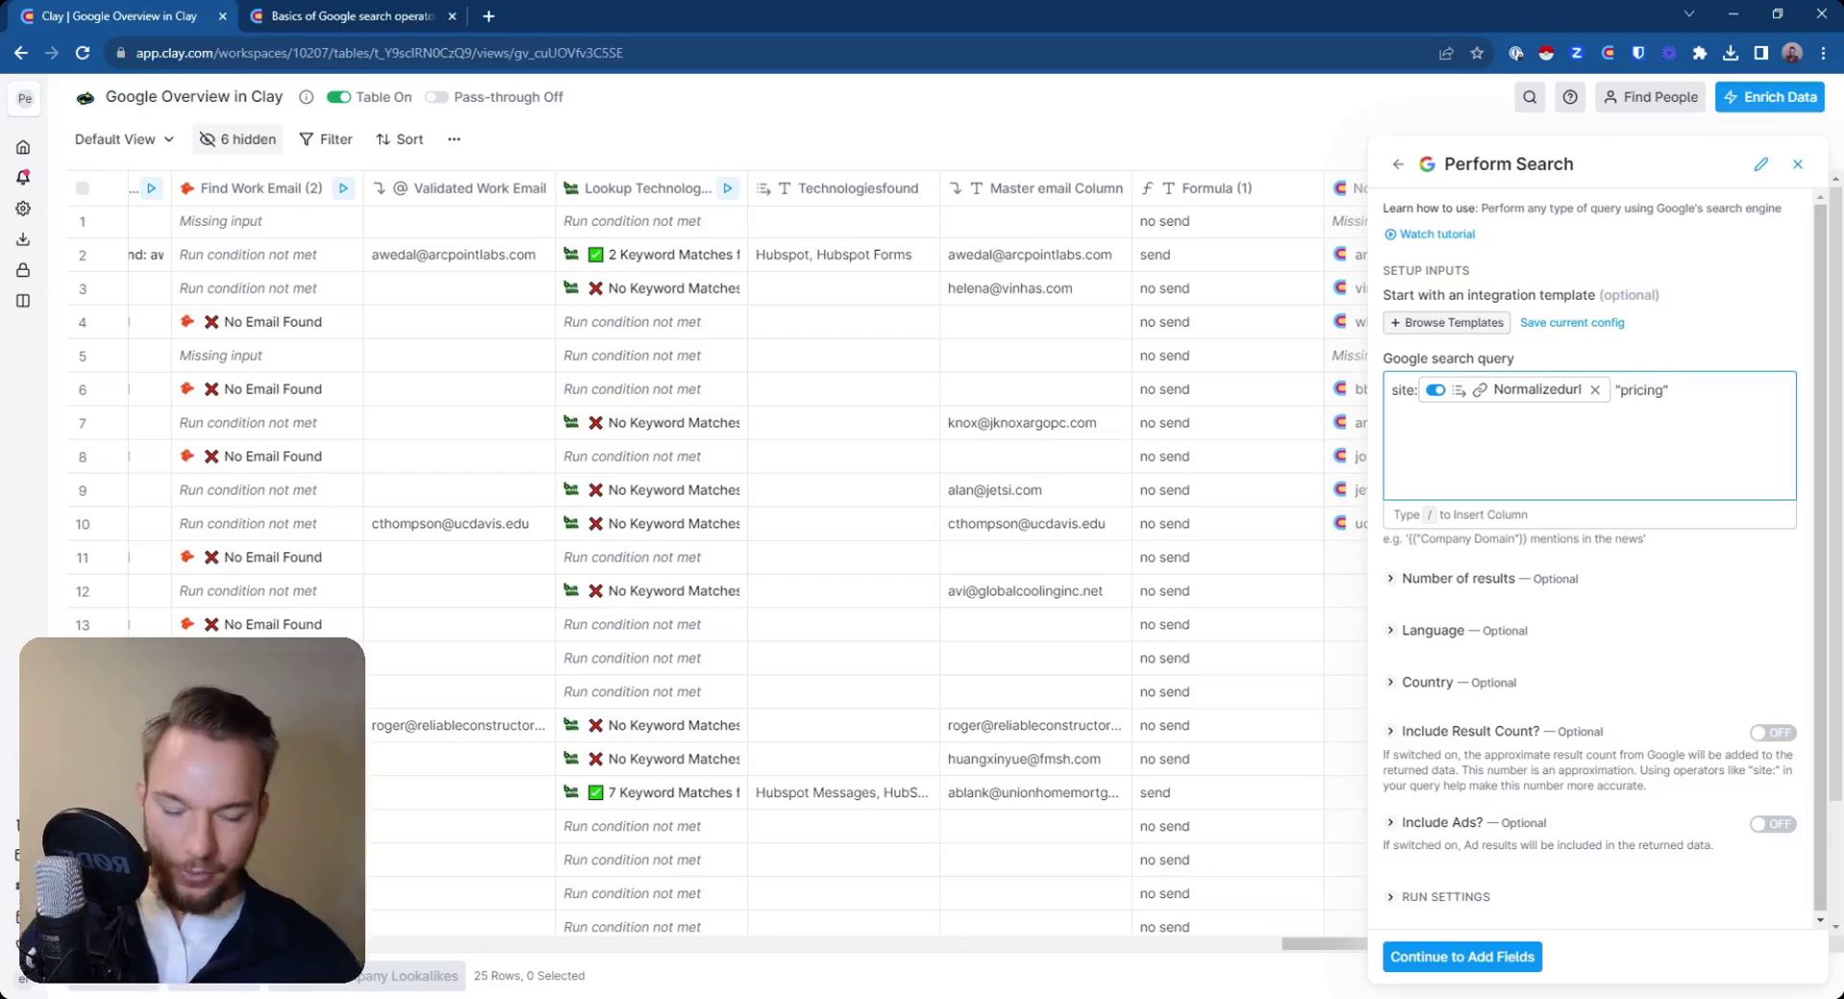
key(BackSpace)
key(BackSpace)
key(BackSpace)
key(BackSpace)
key(BackSpace)
key(BackSpace)
key(BackSpace)
key(BackSpace)
key(BackSpace)
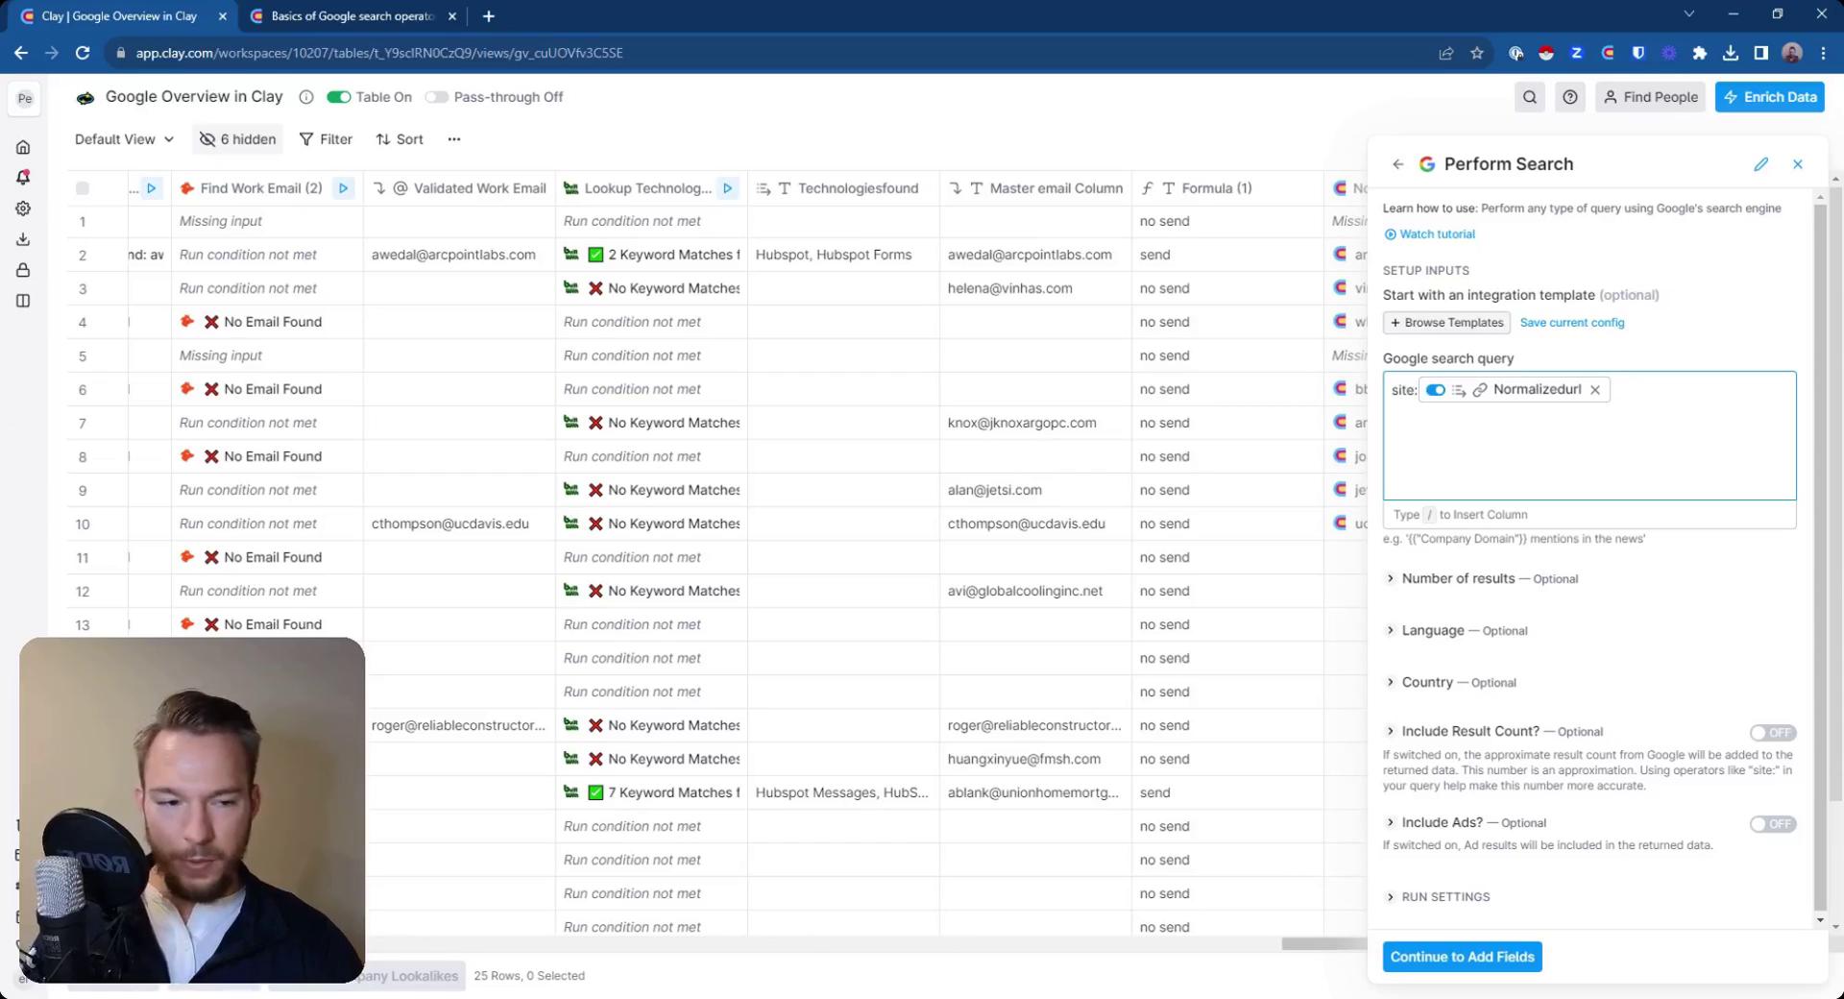
text(boolean)
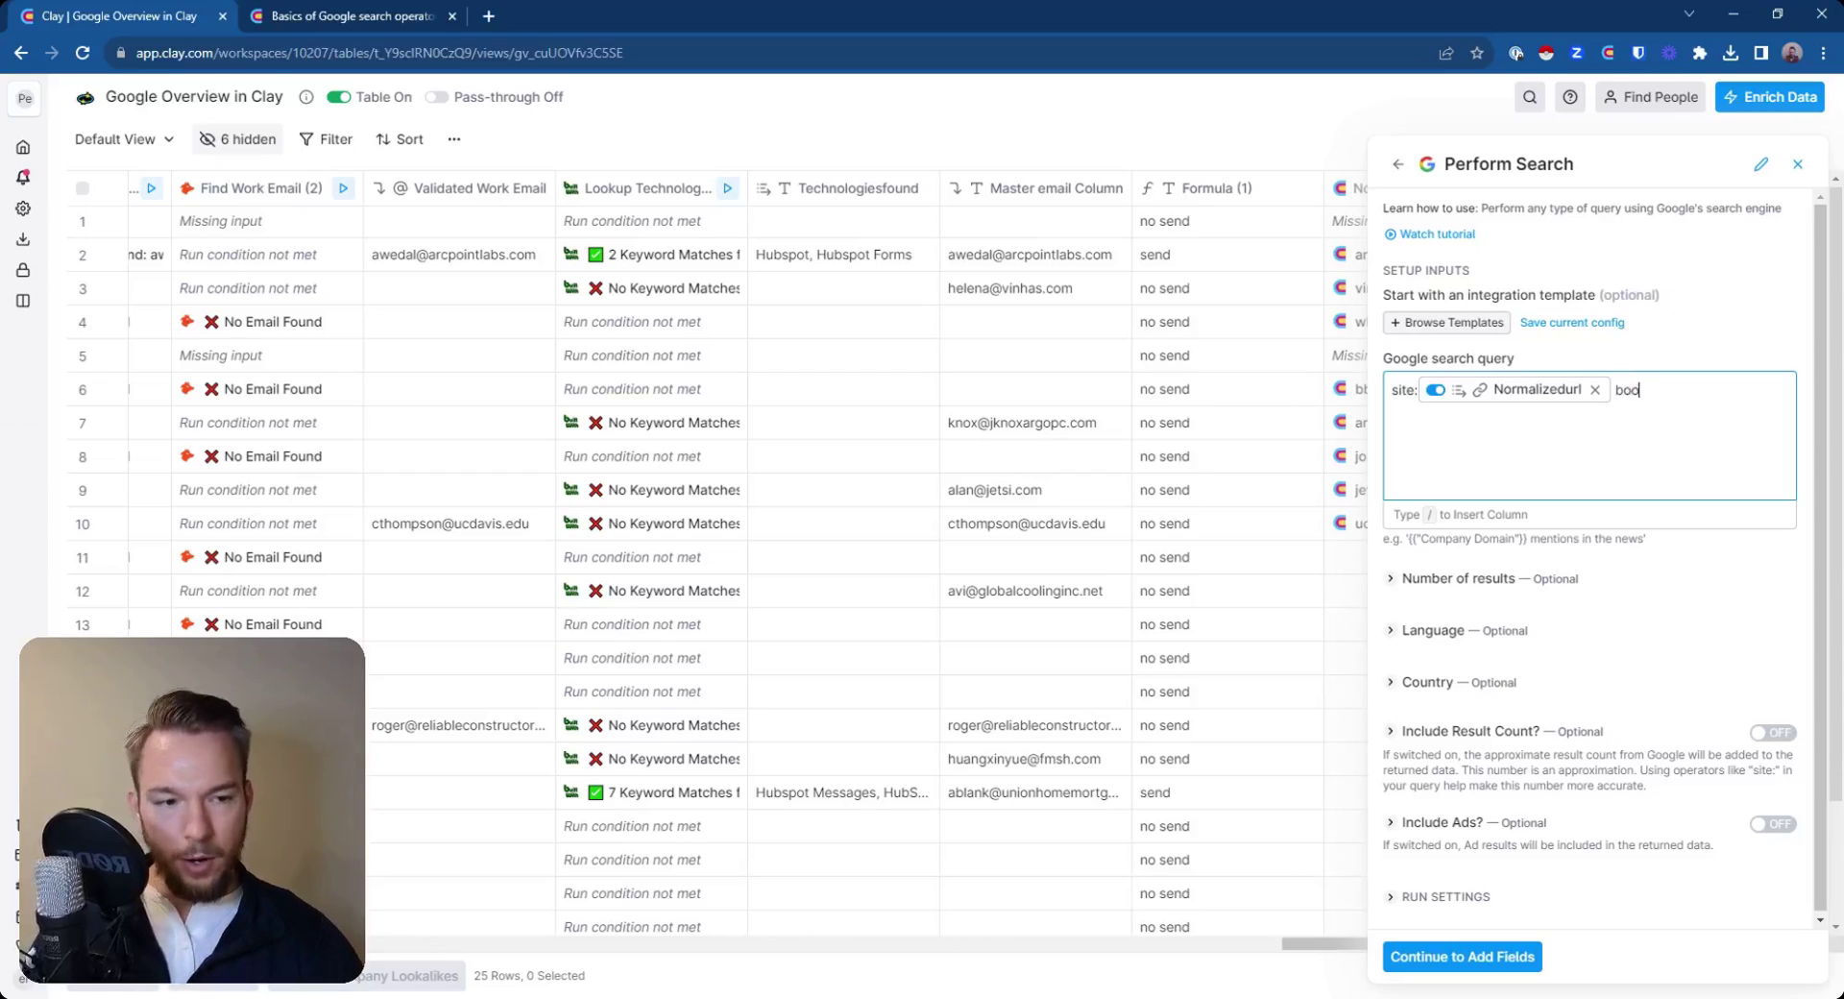
key(BackSpace)
key(BackSpace)
key(BackSpace)
key(BackSpace)
key(BackSpace)
key(BackSpace)
key(BackSpace)
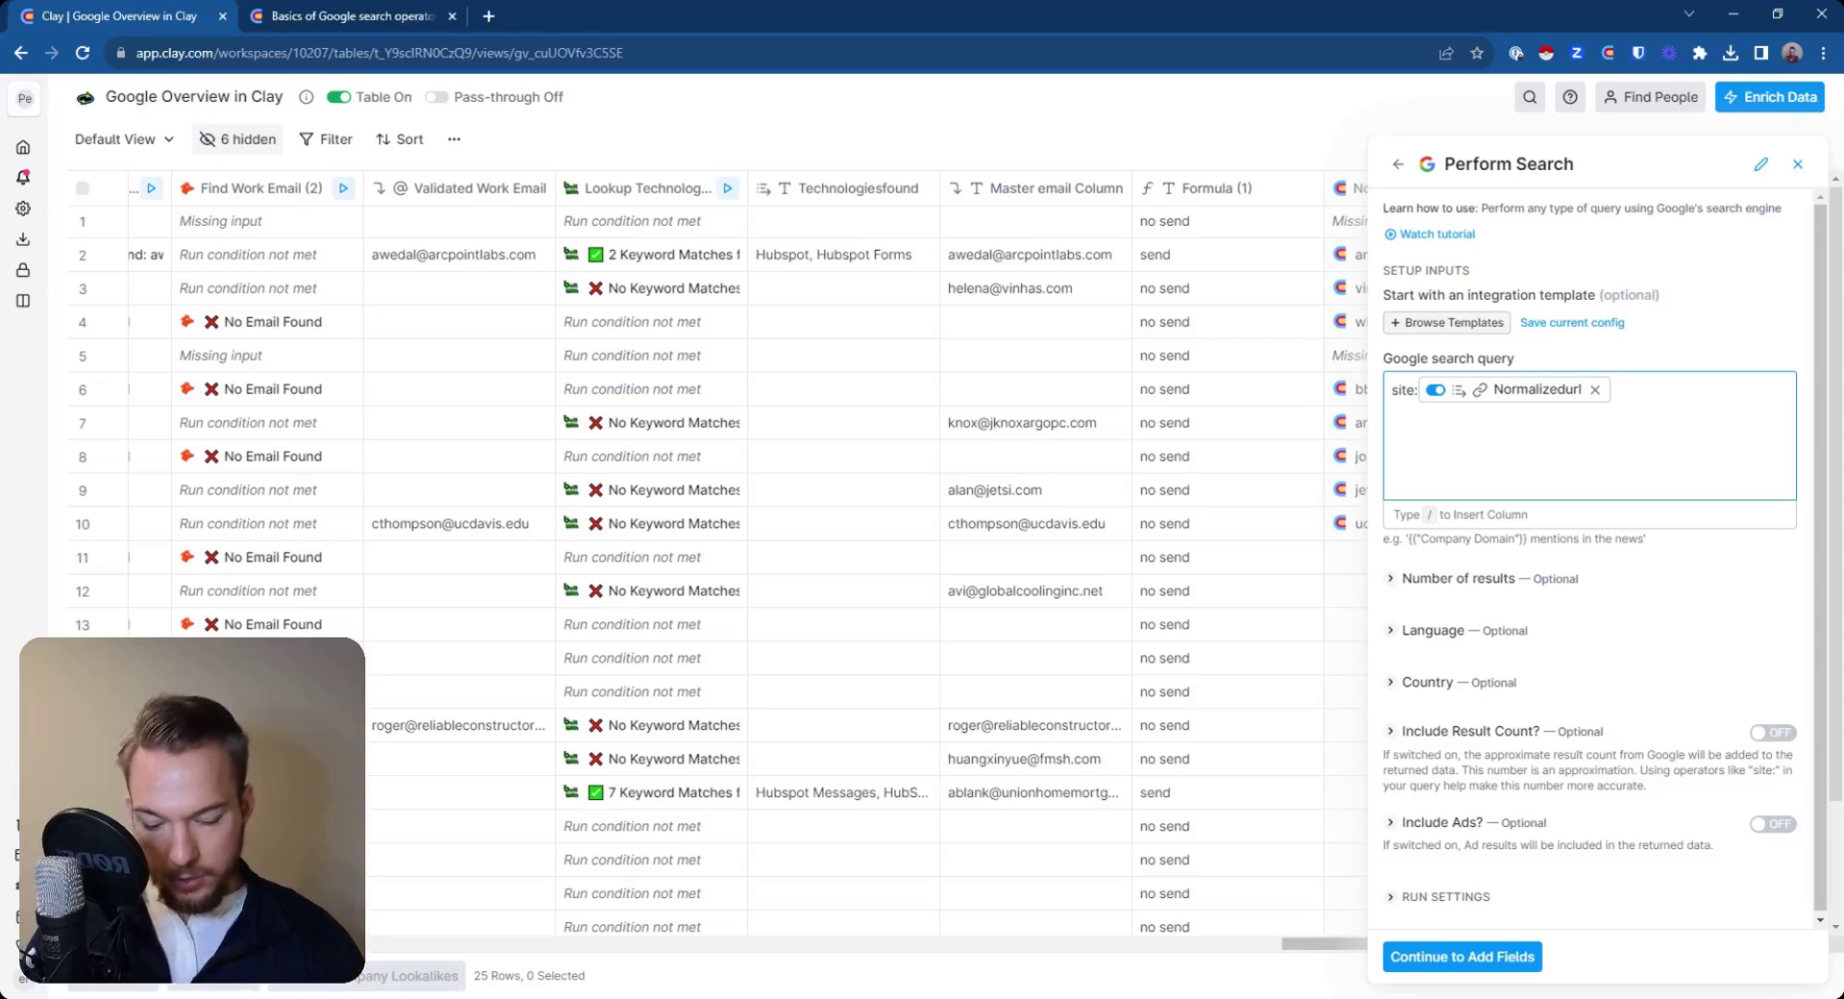
text("pricing)
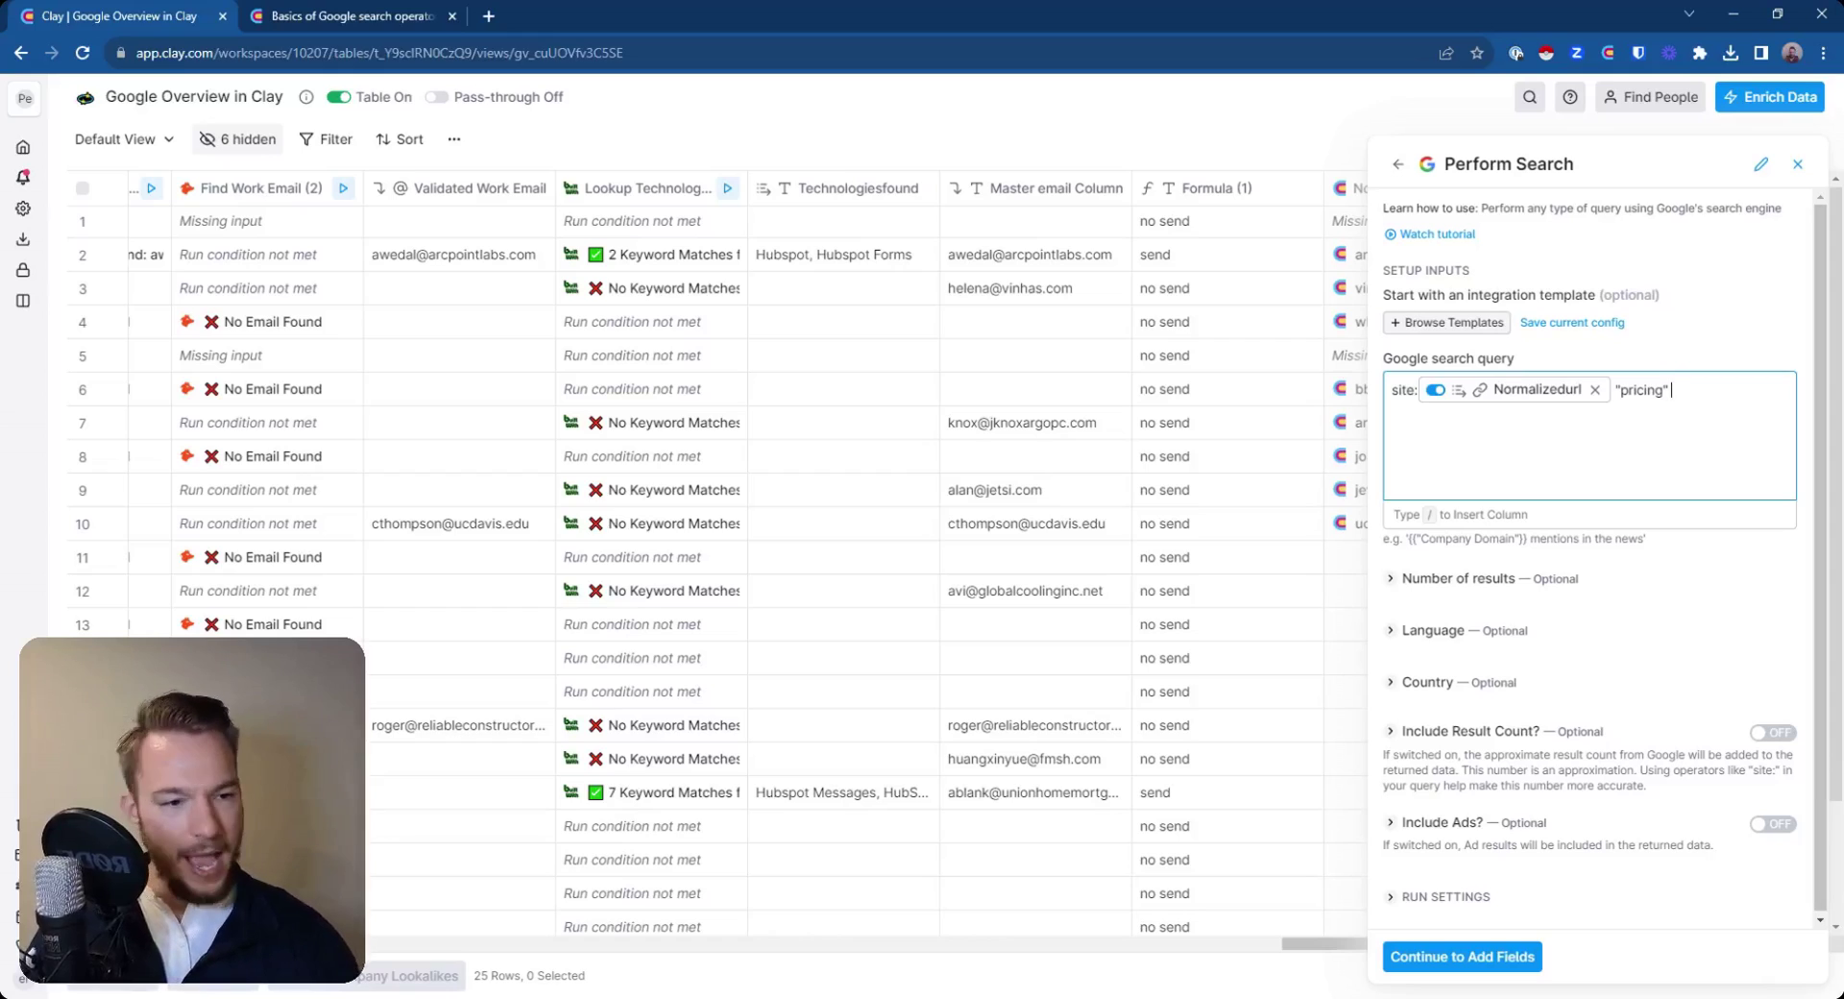
key(BackSpace)
key(BackSpace)
key(BackSpace)
key(BackSpace)
key(BackSpace)
key(BackSpace)
key(BackSpace)
key(BackSpace)
key(BackSpace)
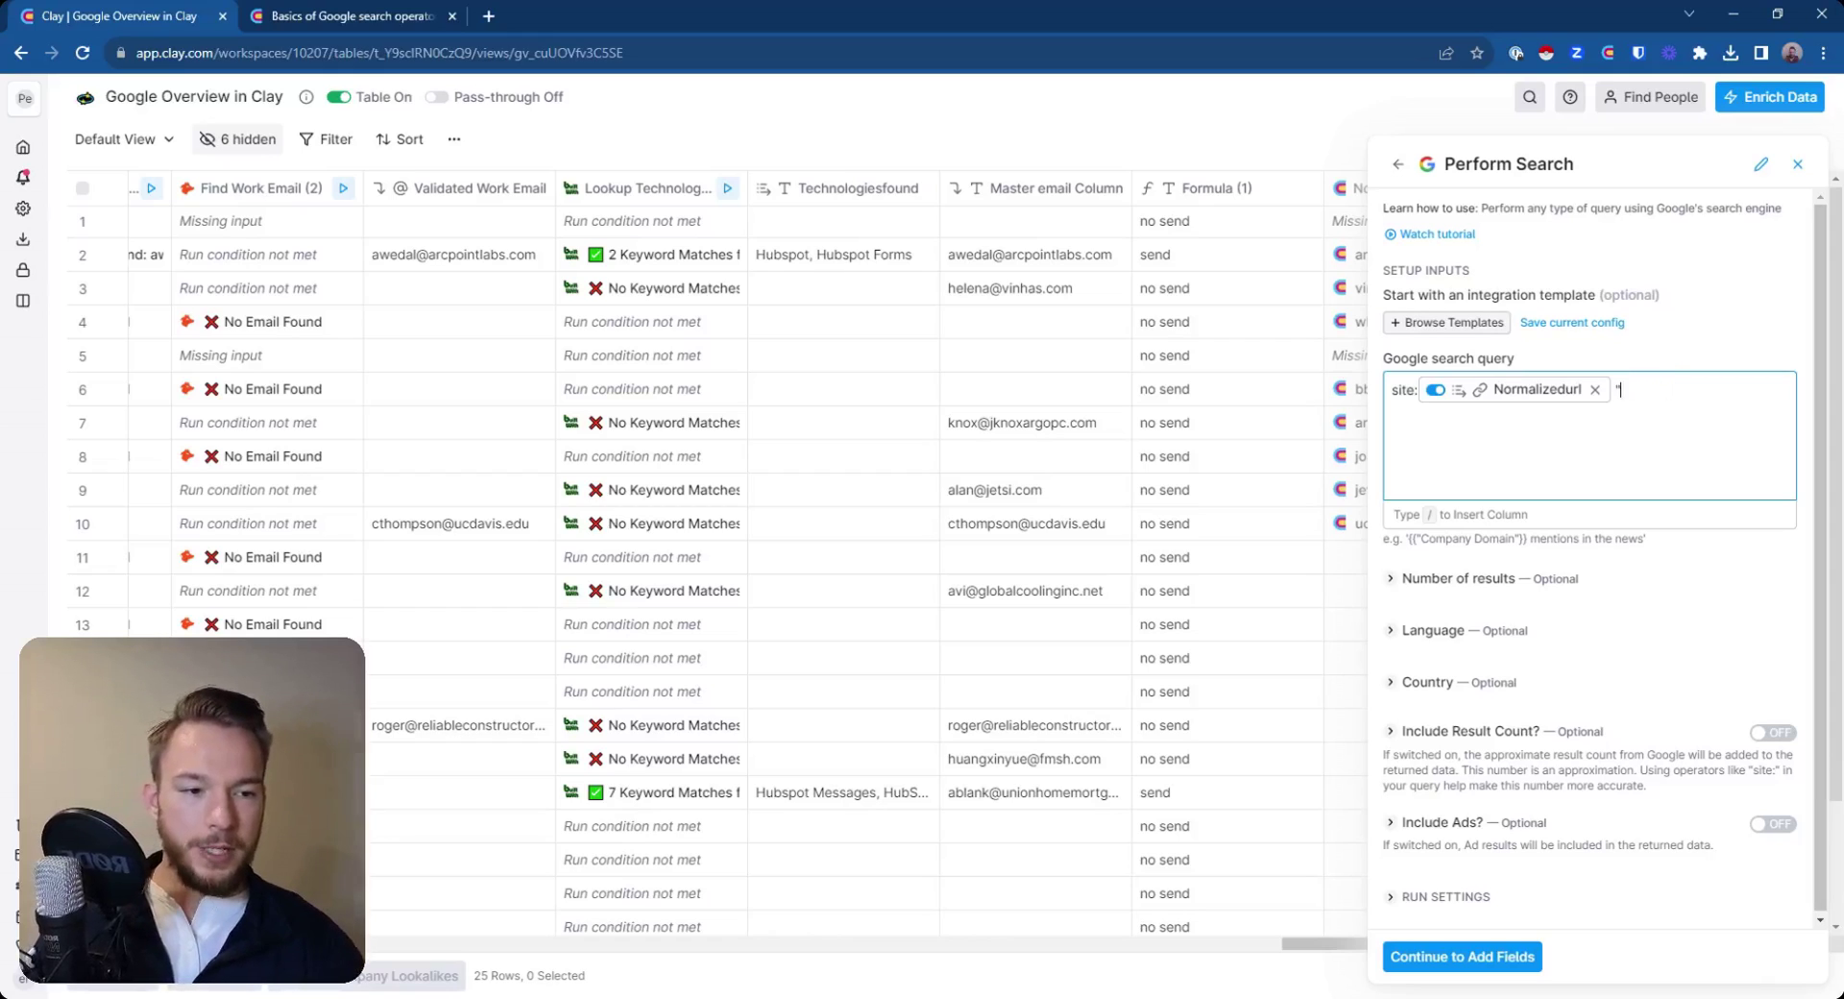
text(pricing)
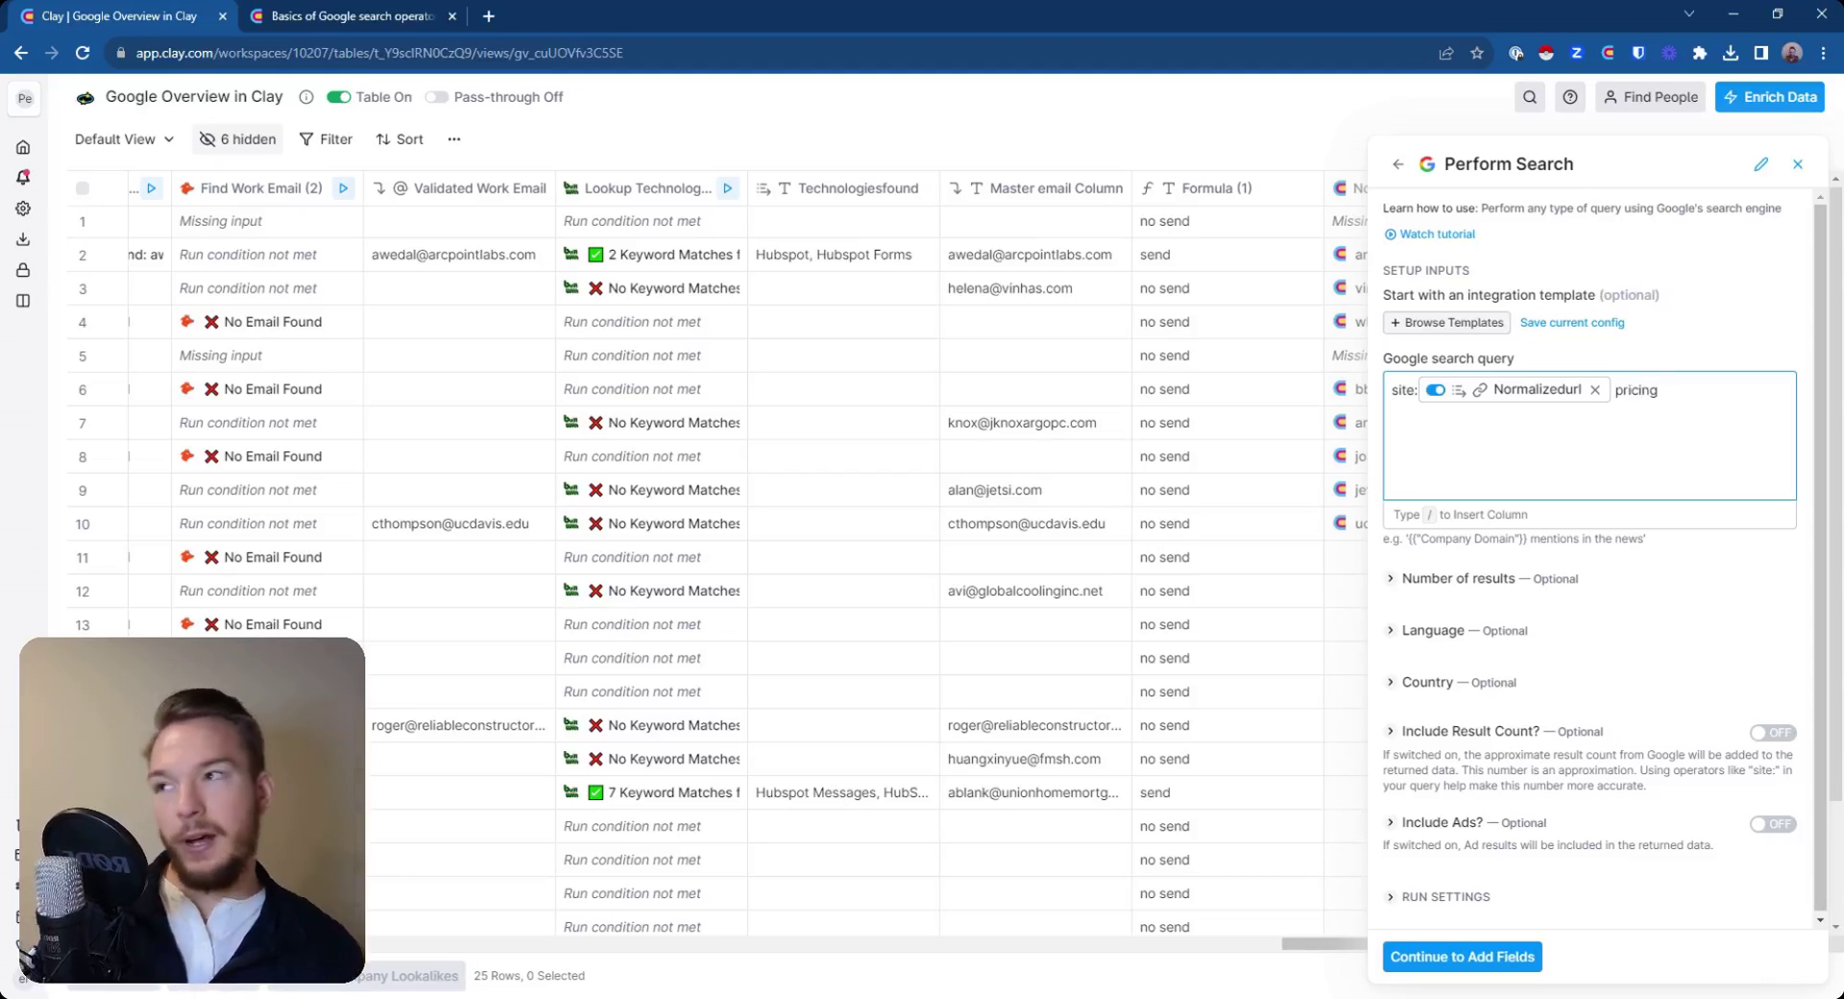
key(BackSpace)
key(BackSpace)
key(BackSpace)
key(BackSpace)
key(BackSpace)
key(BackSpace)
key(BackSpace)
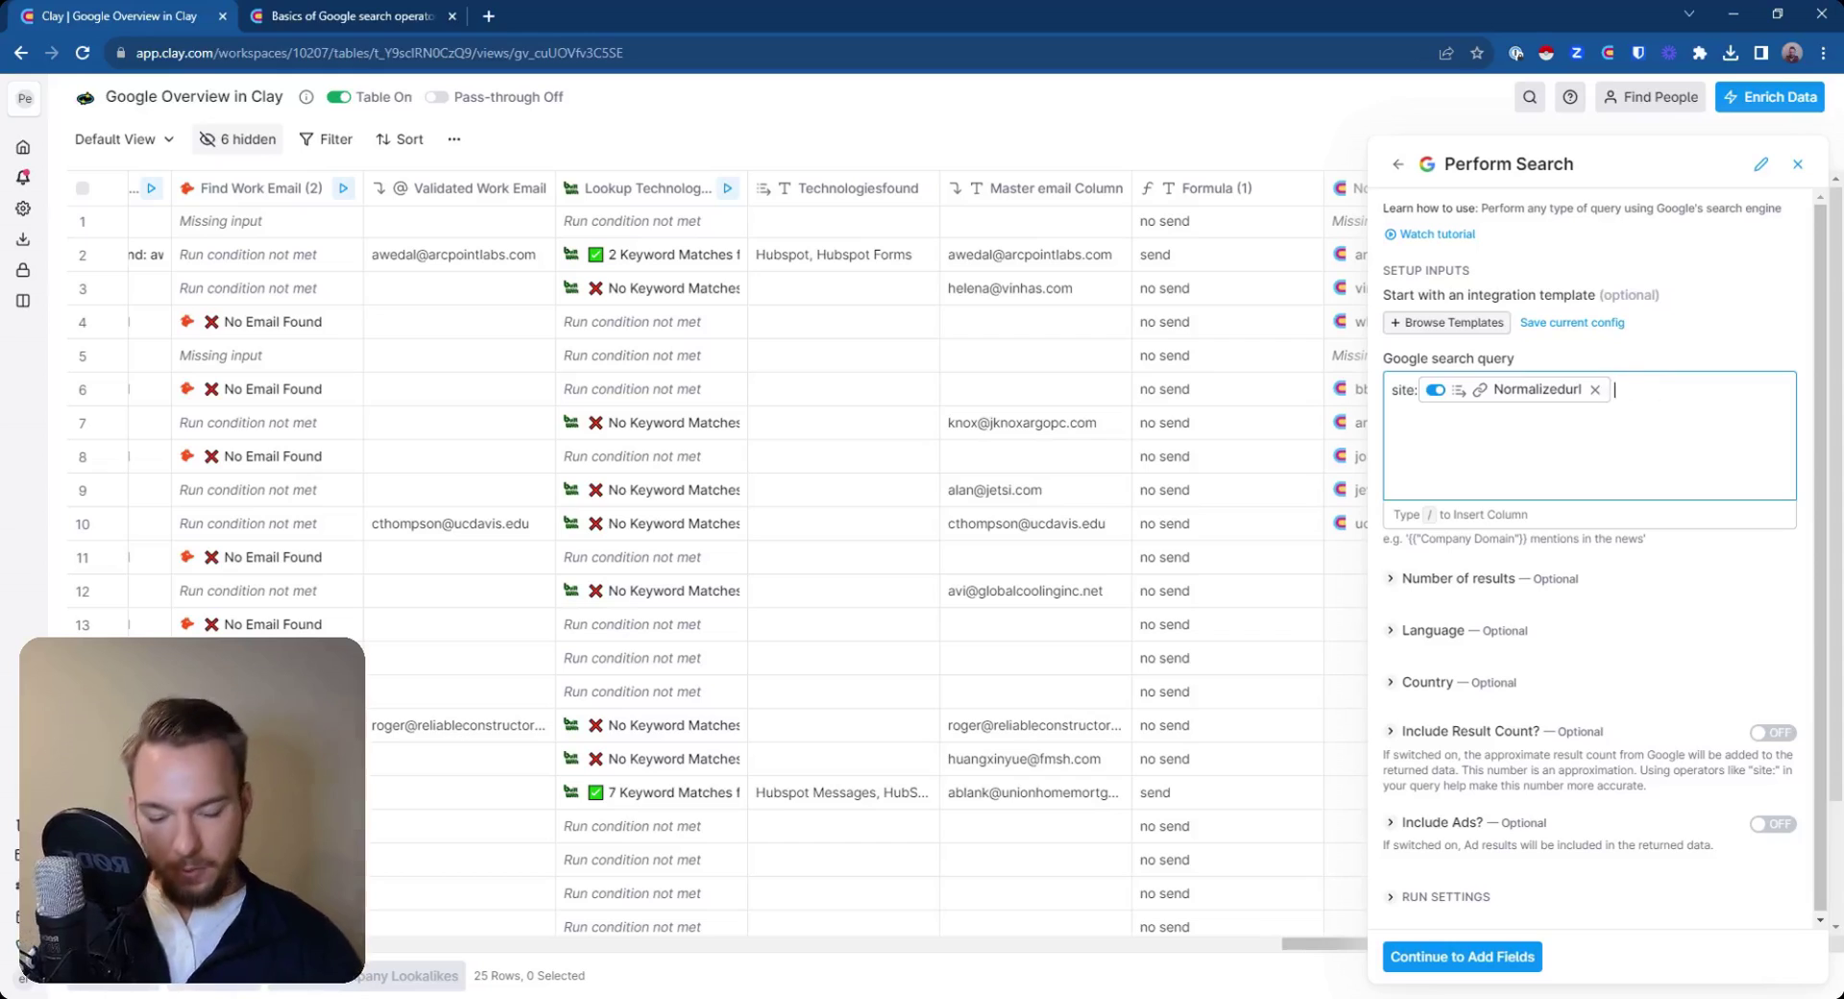
- Add the quoted keywords "pricing" and "payment" to the query after the Normalizedurl column
text(")
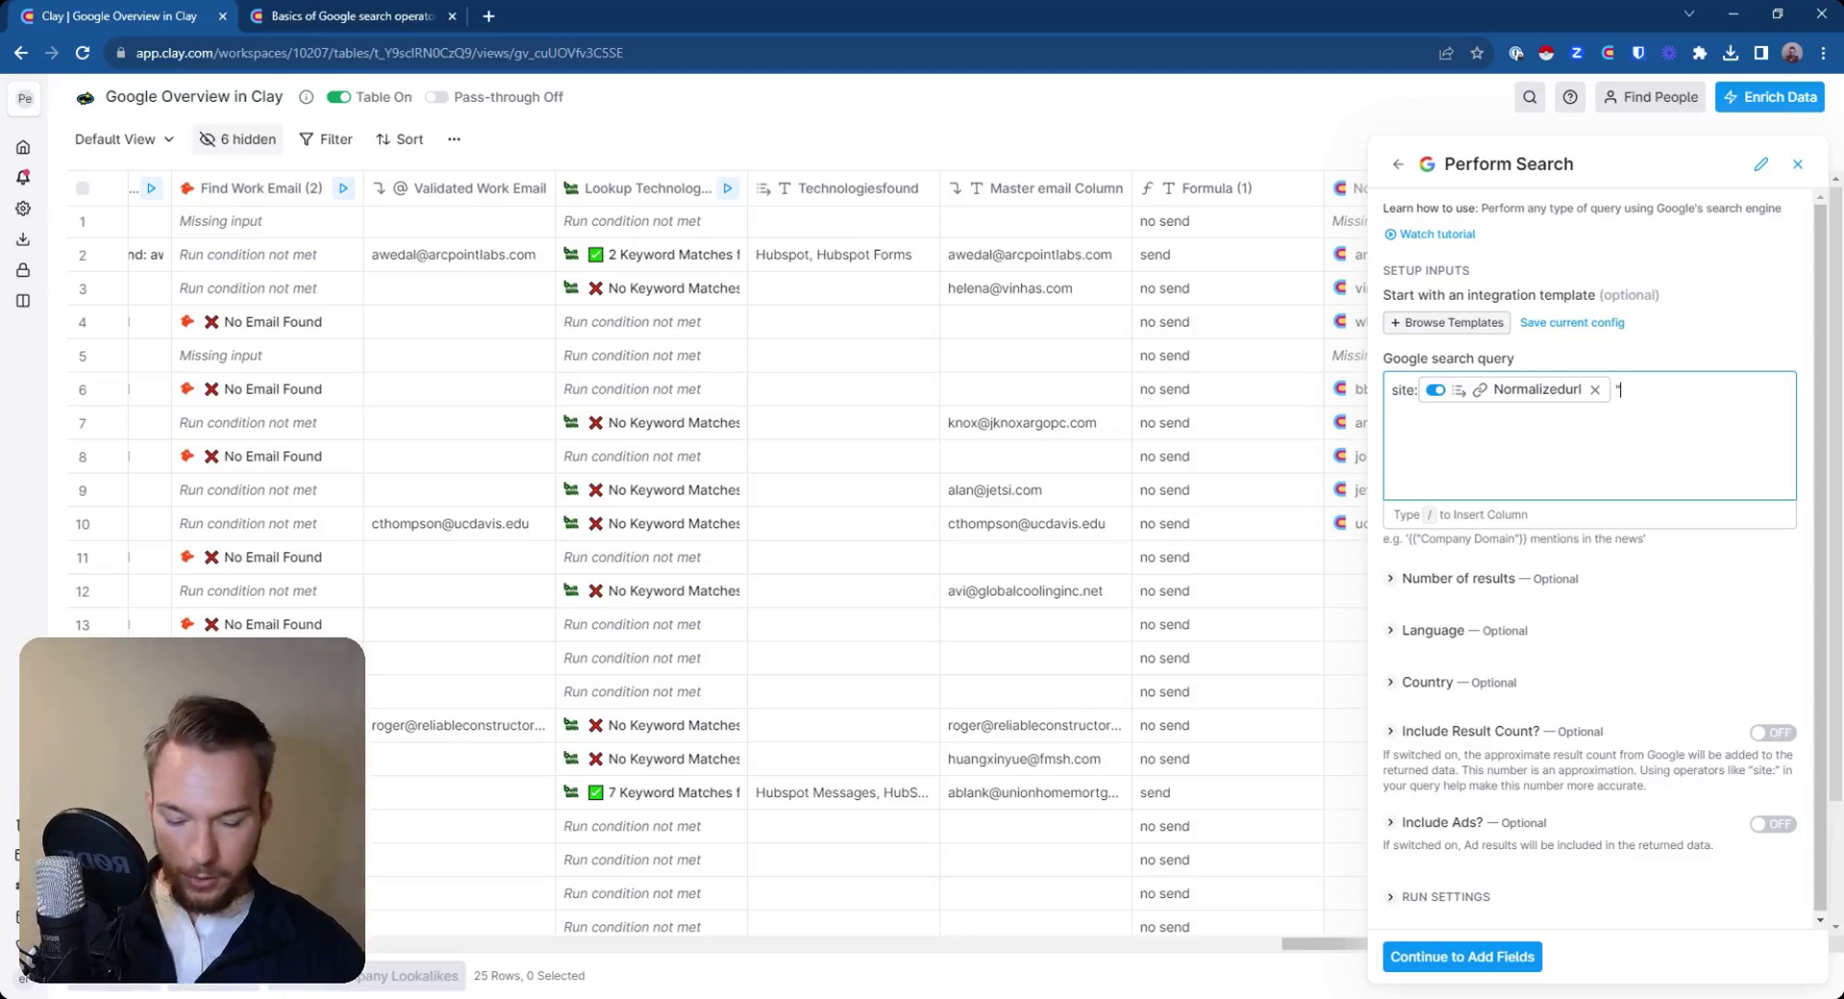
text(pricing)
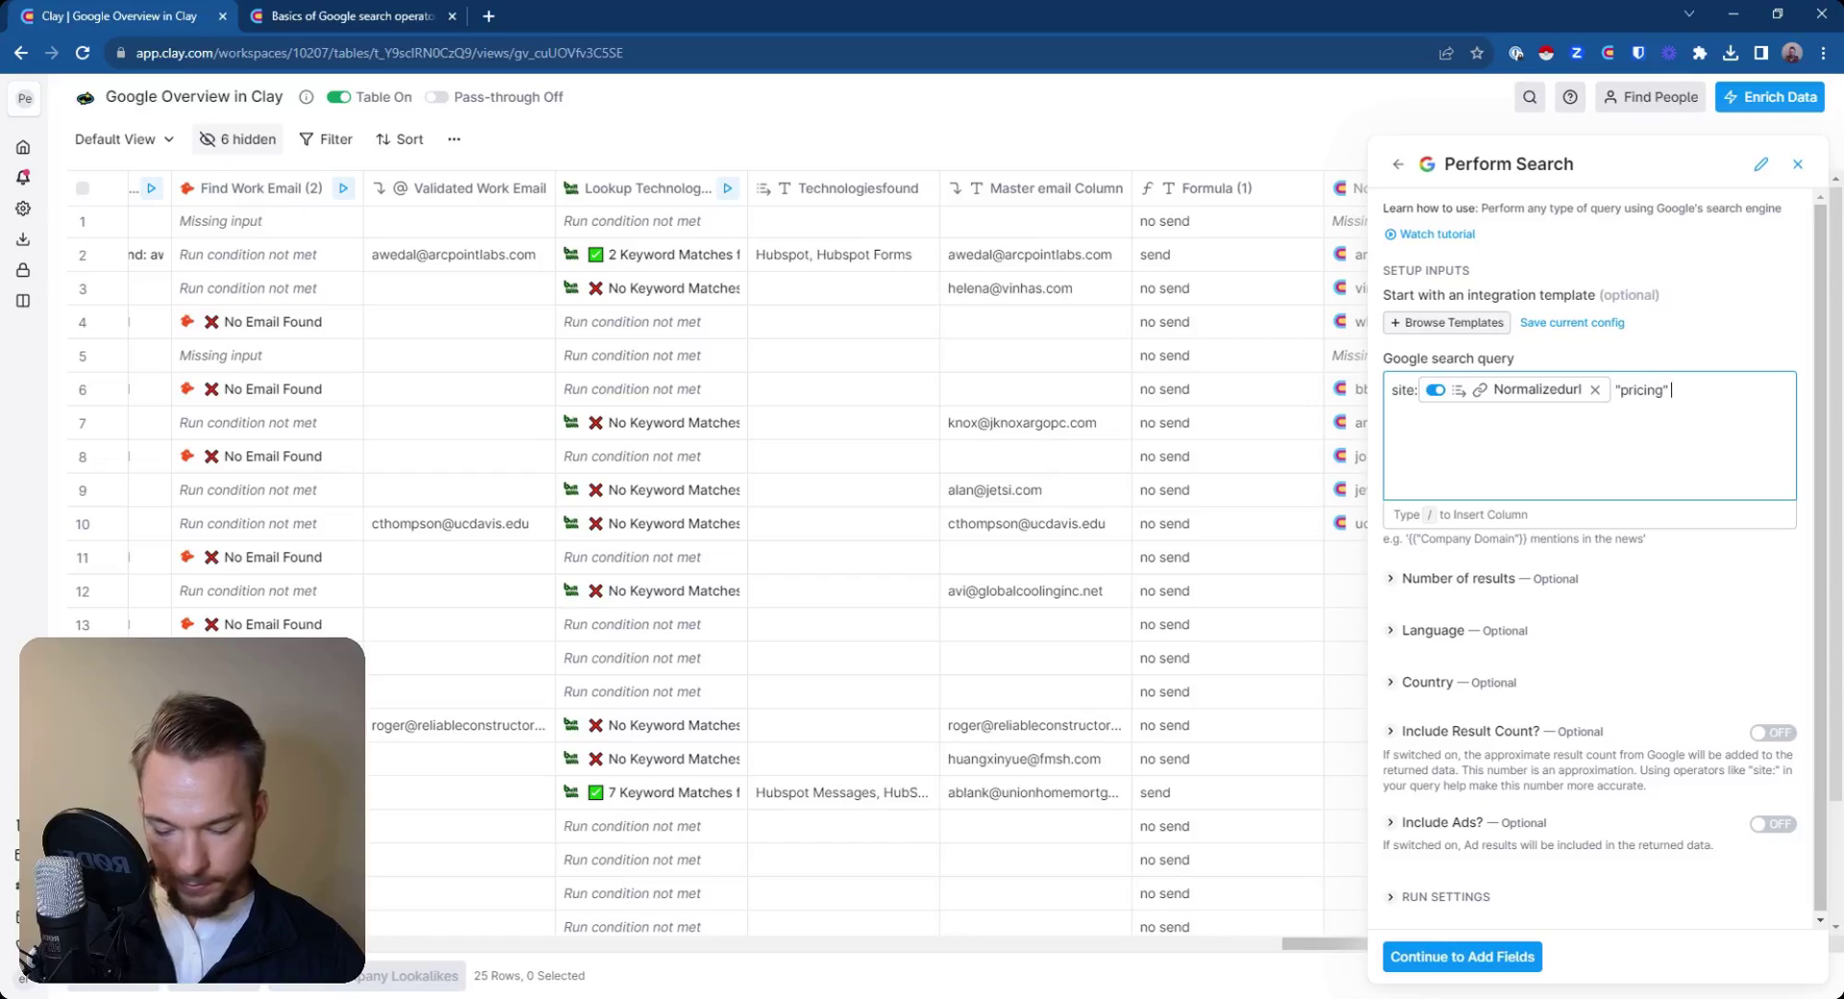
text("mont)
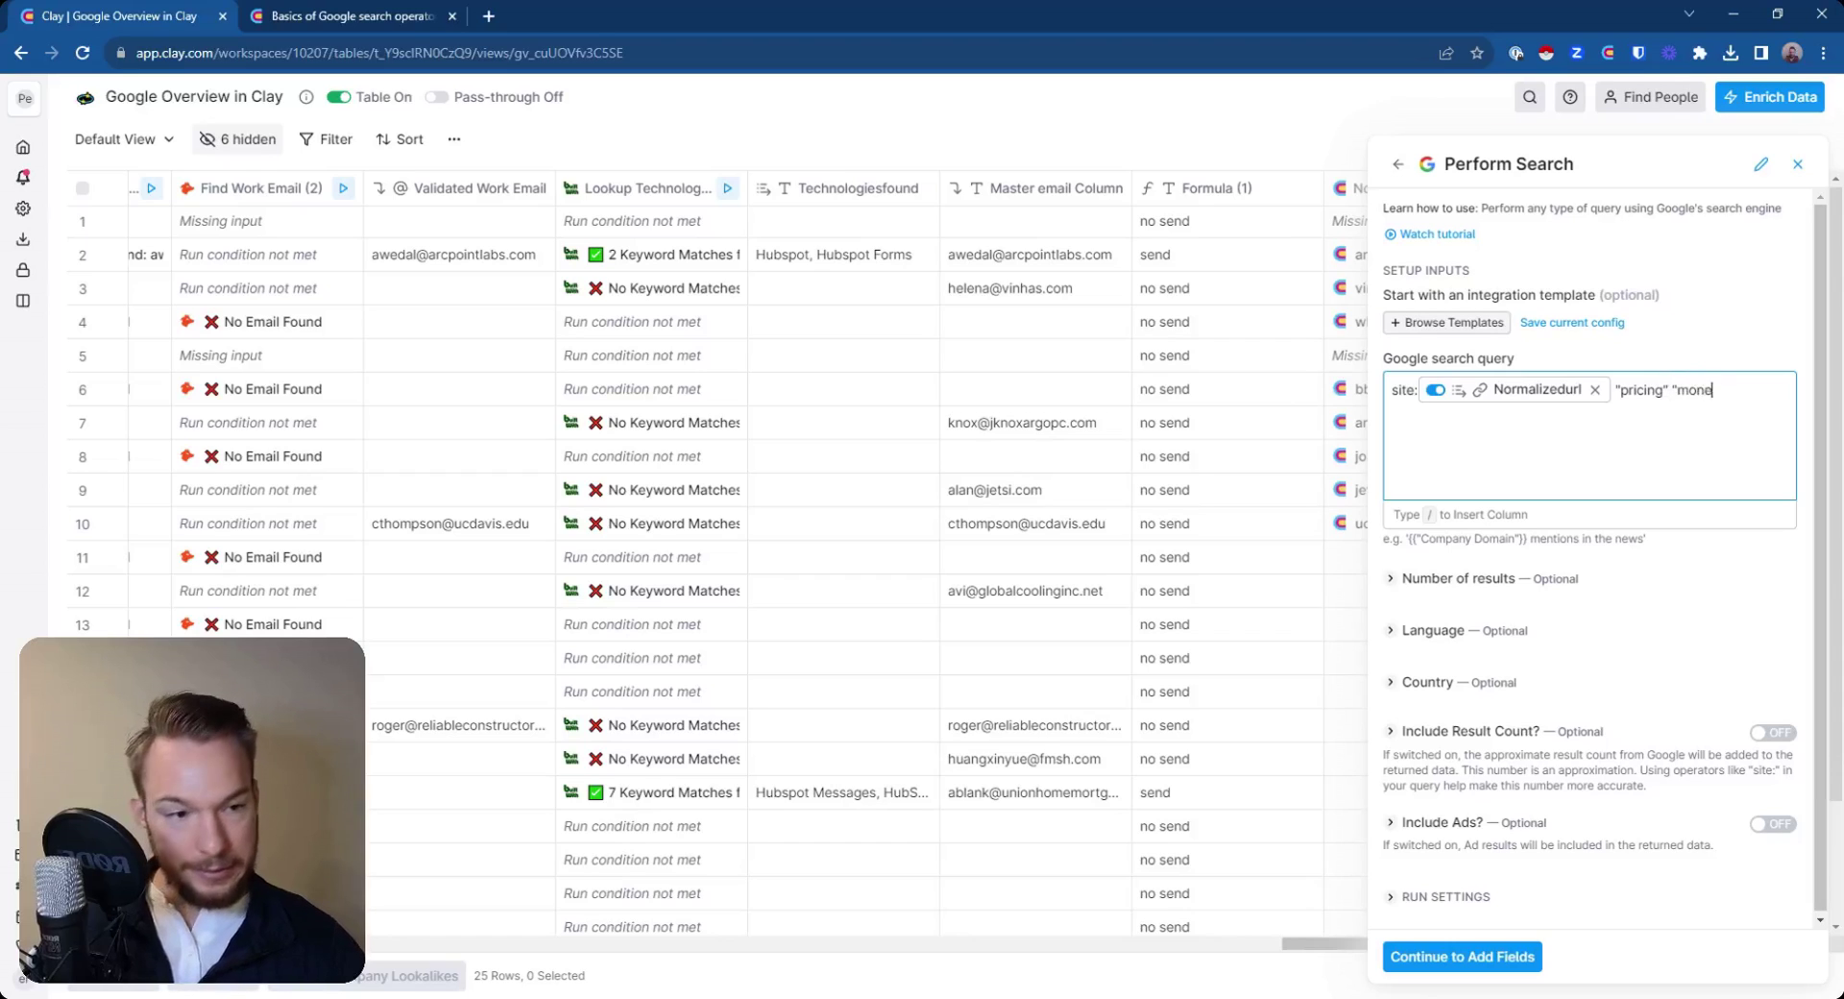
key(BackSpace)
key(BackSpace)
key(BackSpace)
key(BackSpace)
text(a)
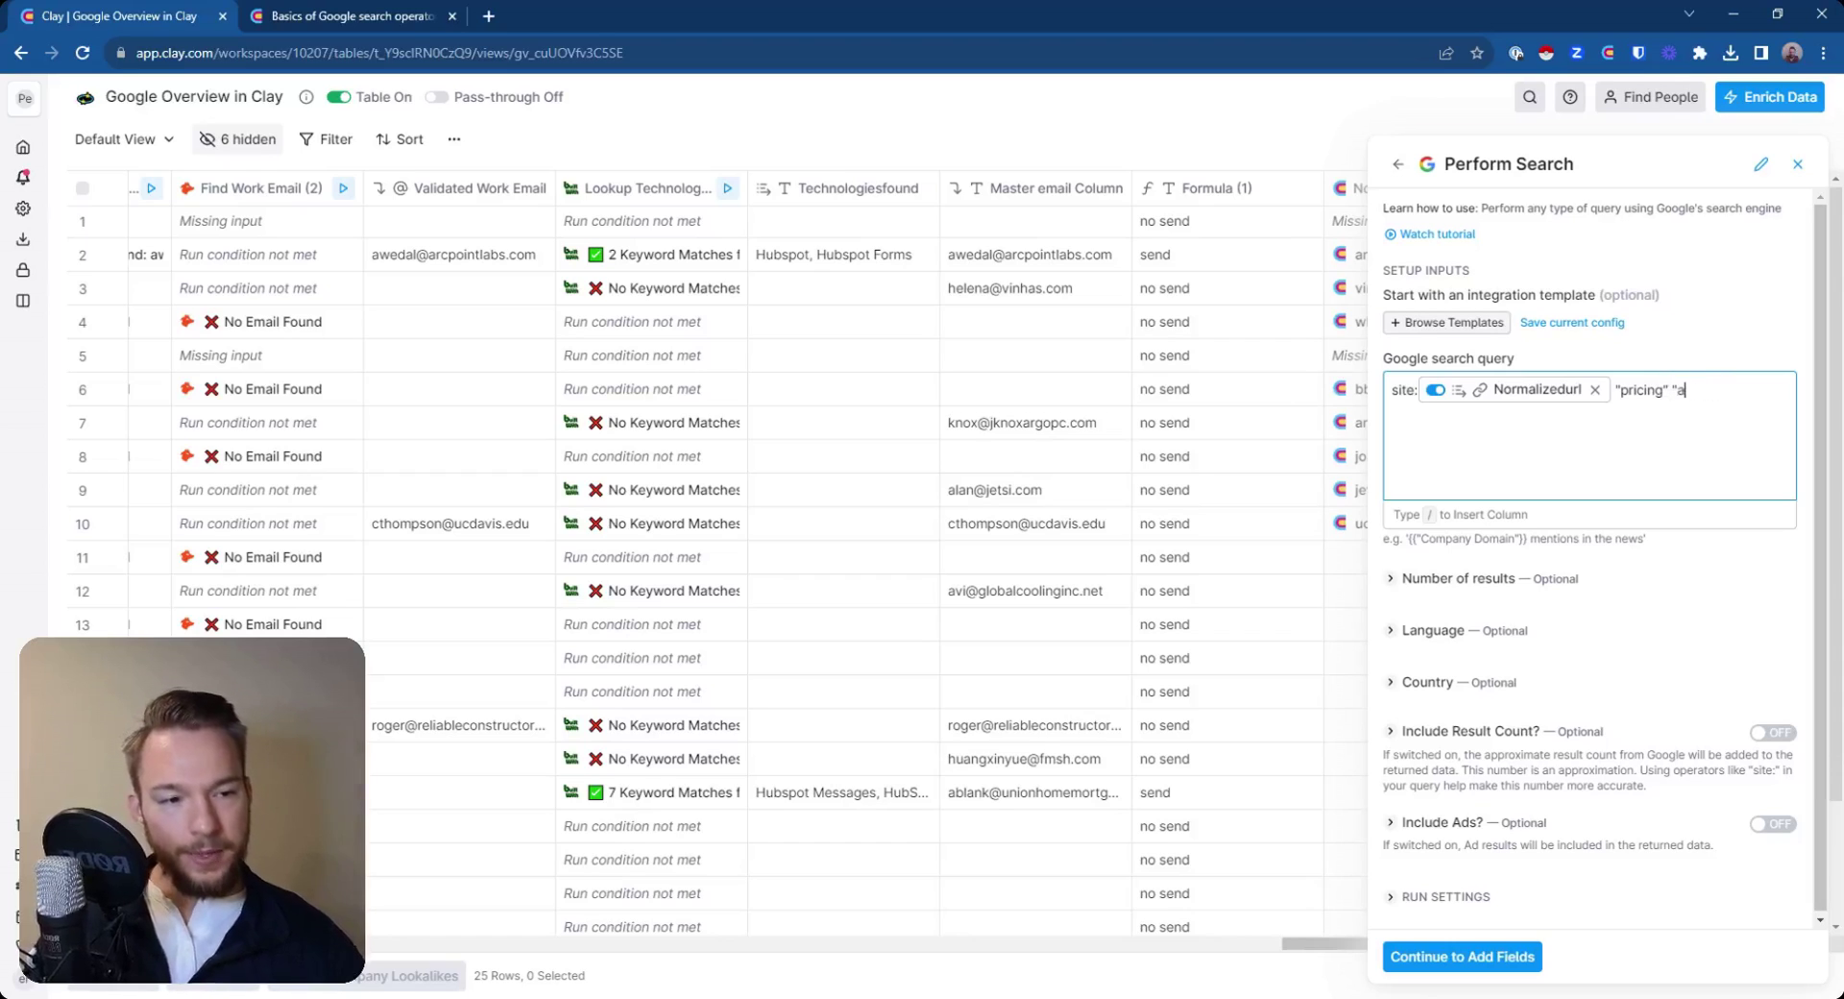
text(ayment)
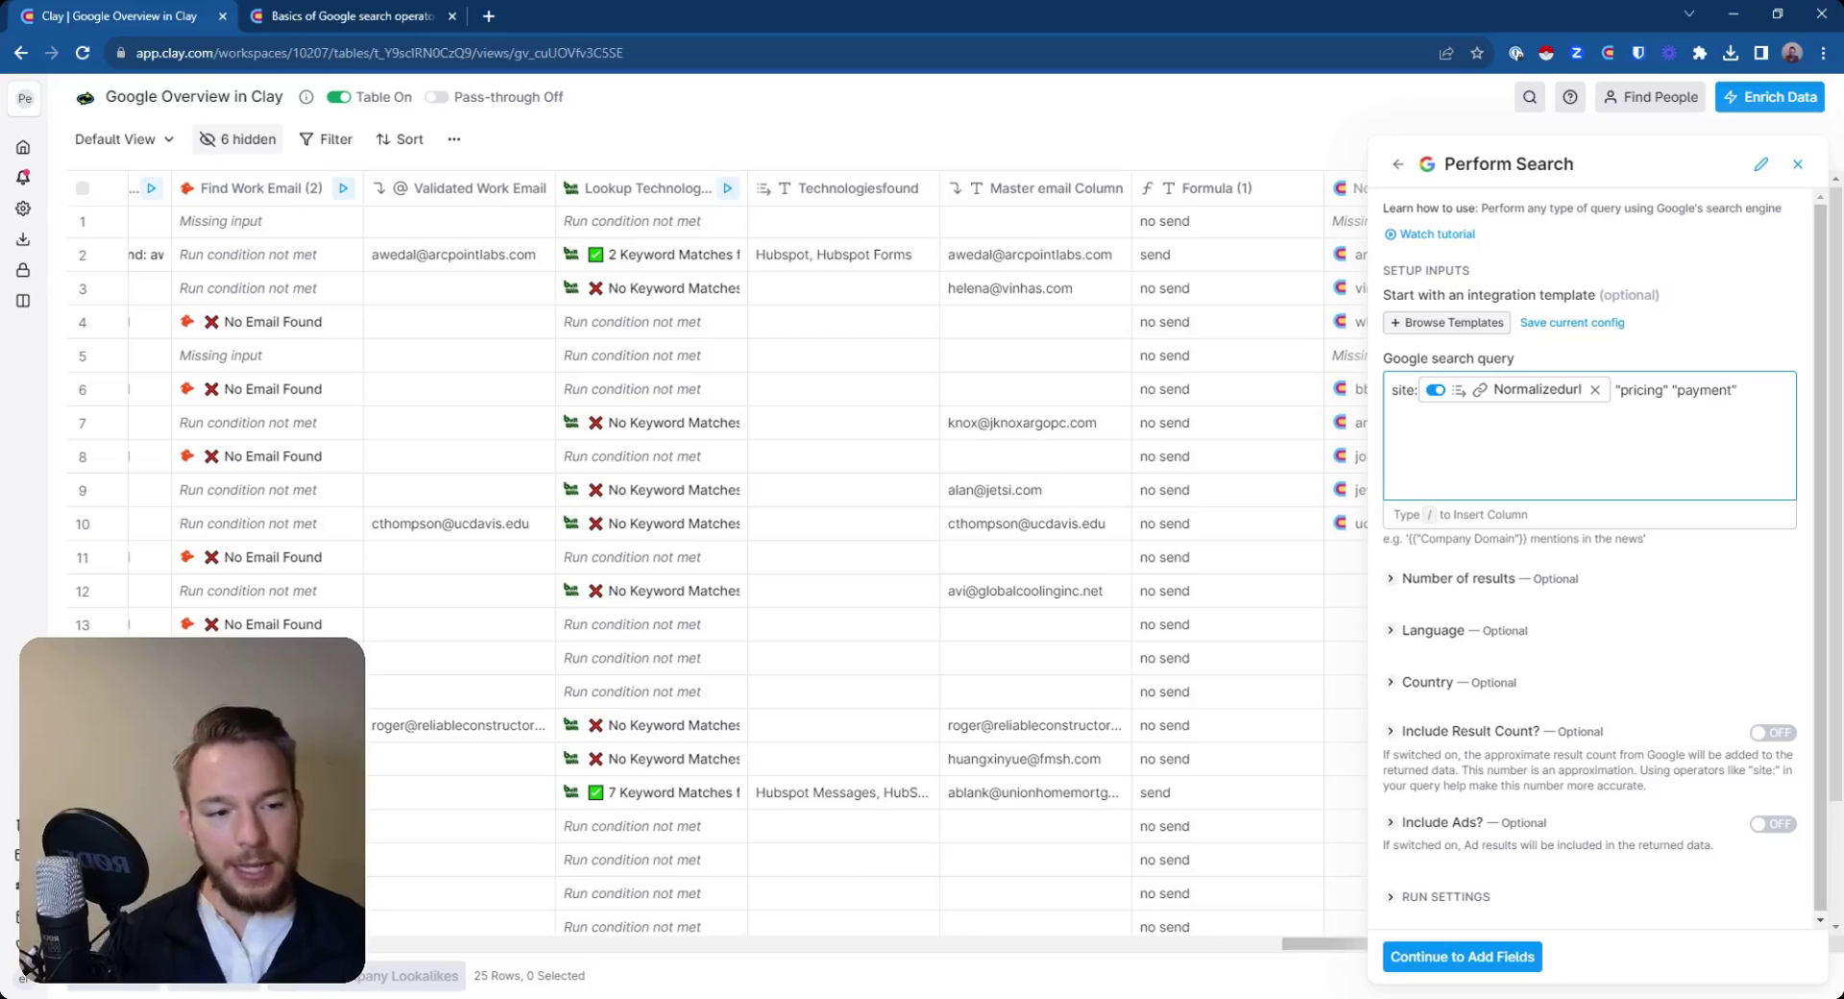
- Group the two keywords in parentheses joined by OR, making the keyword part ("pricing" OR "payment")
mouse_move(1622, 390)
mouse_down()
mouse_move(1731, 390)
mouse_move(1619, 390)
mouse_up()
click(1615, 390)
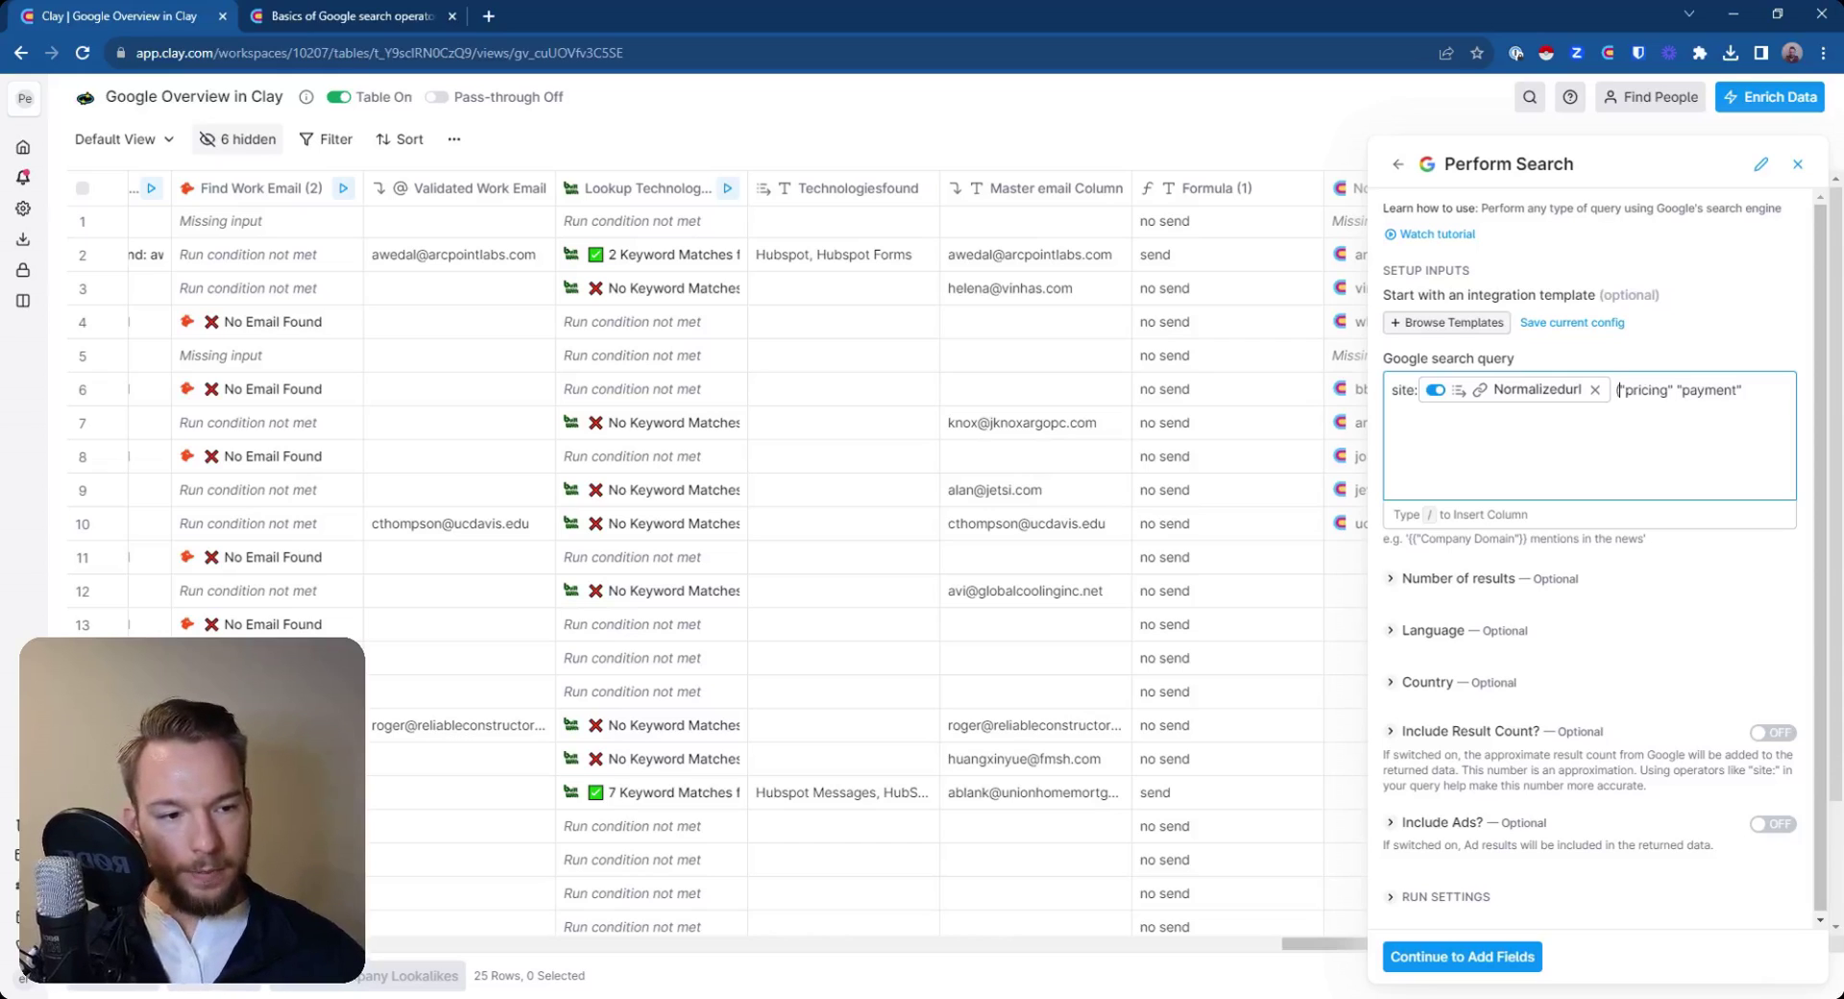
text(OR)
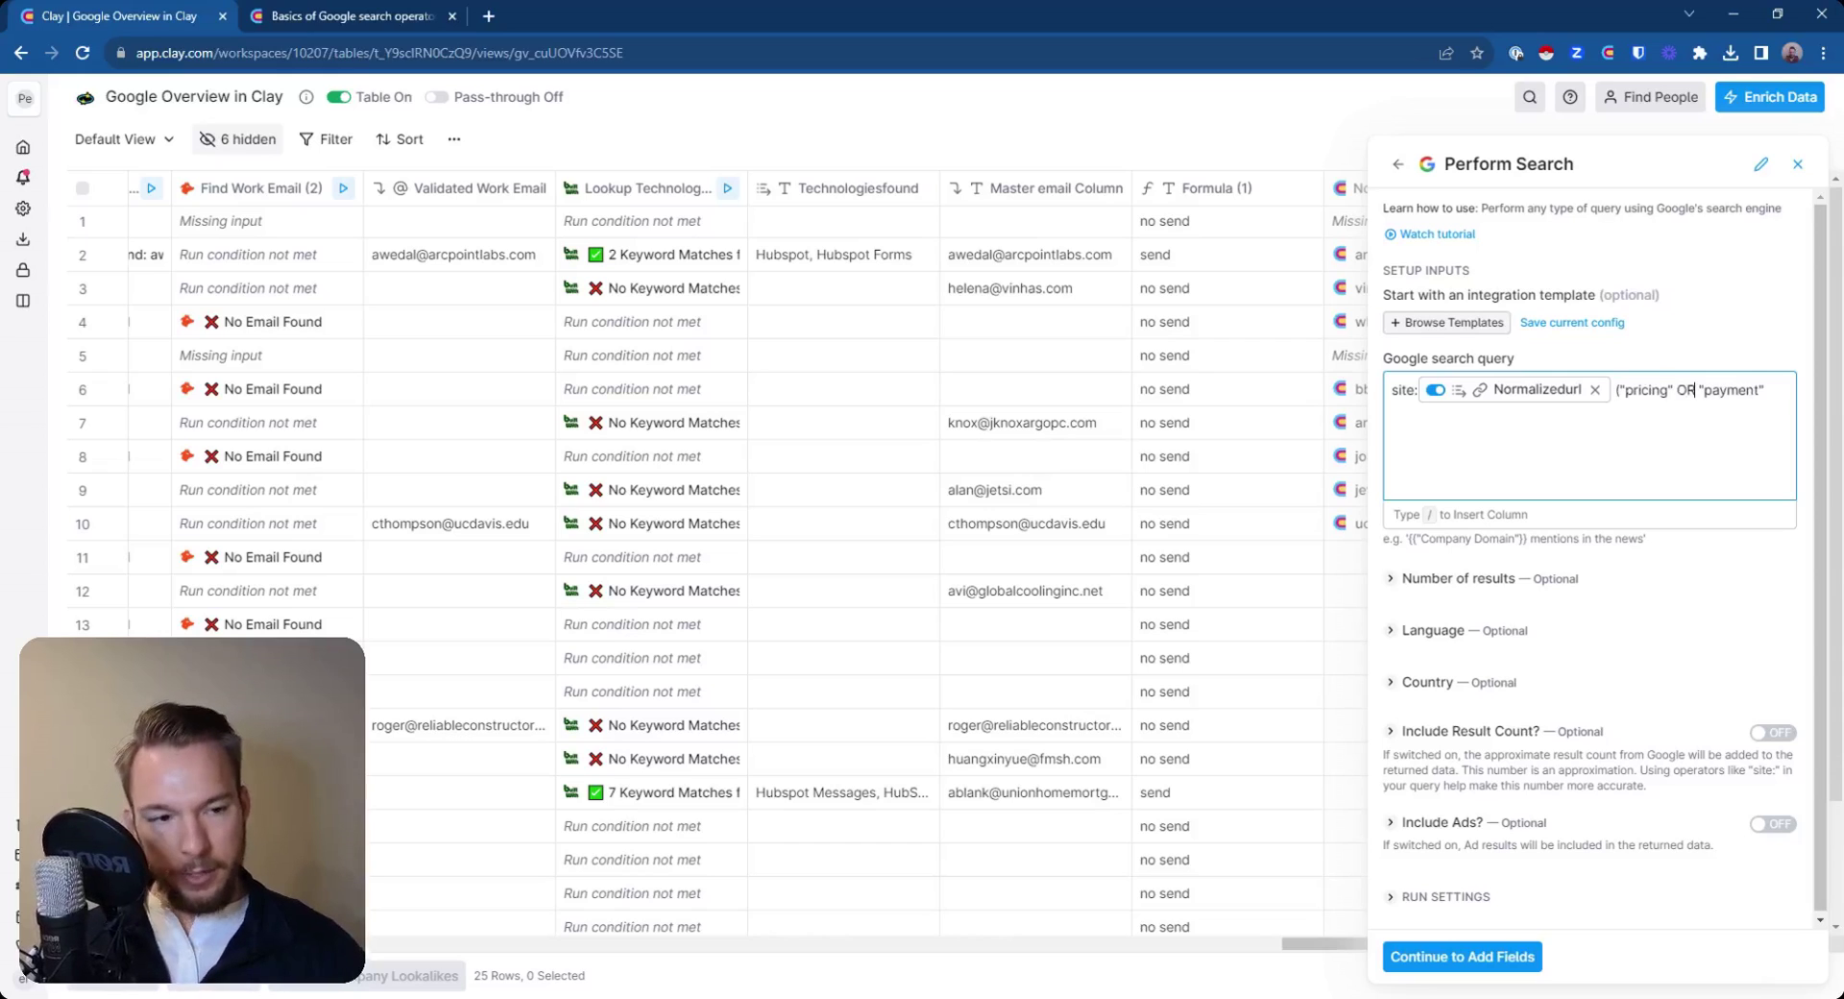
click(1765, 391)
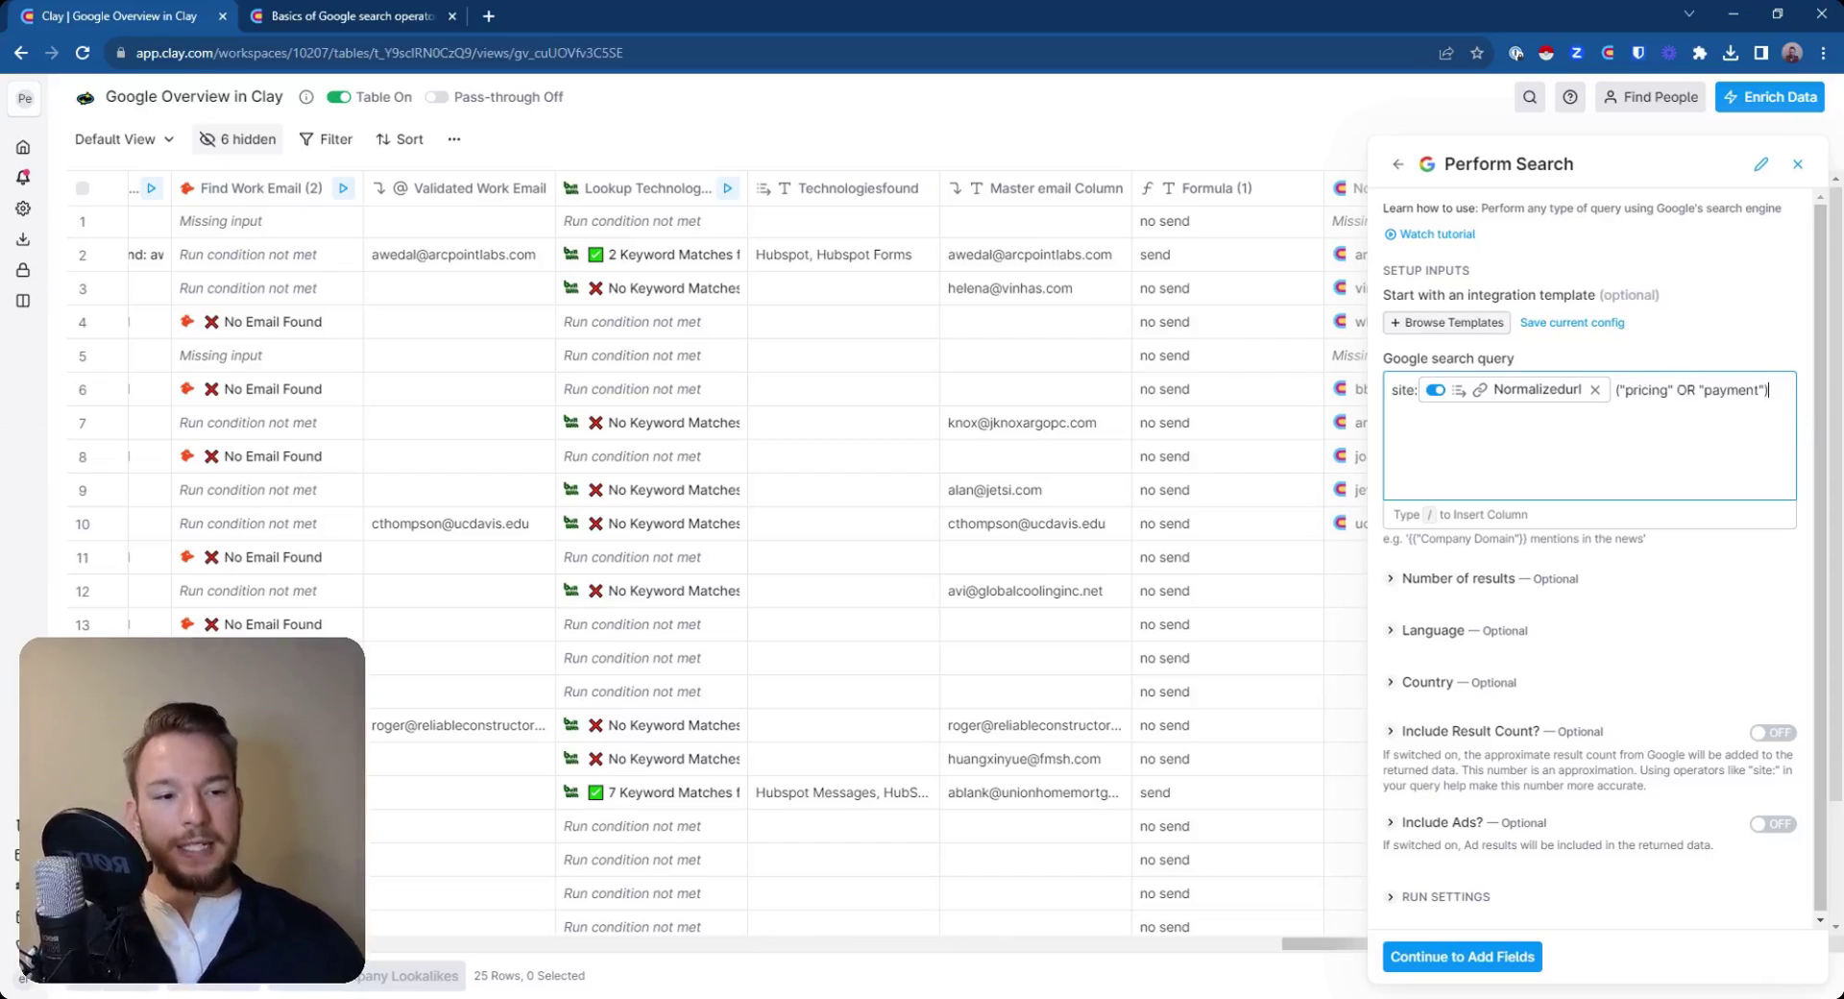
drag(1626, 390, 1764, 390)
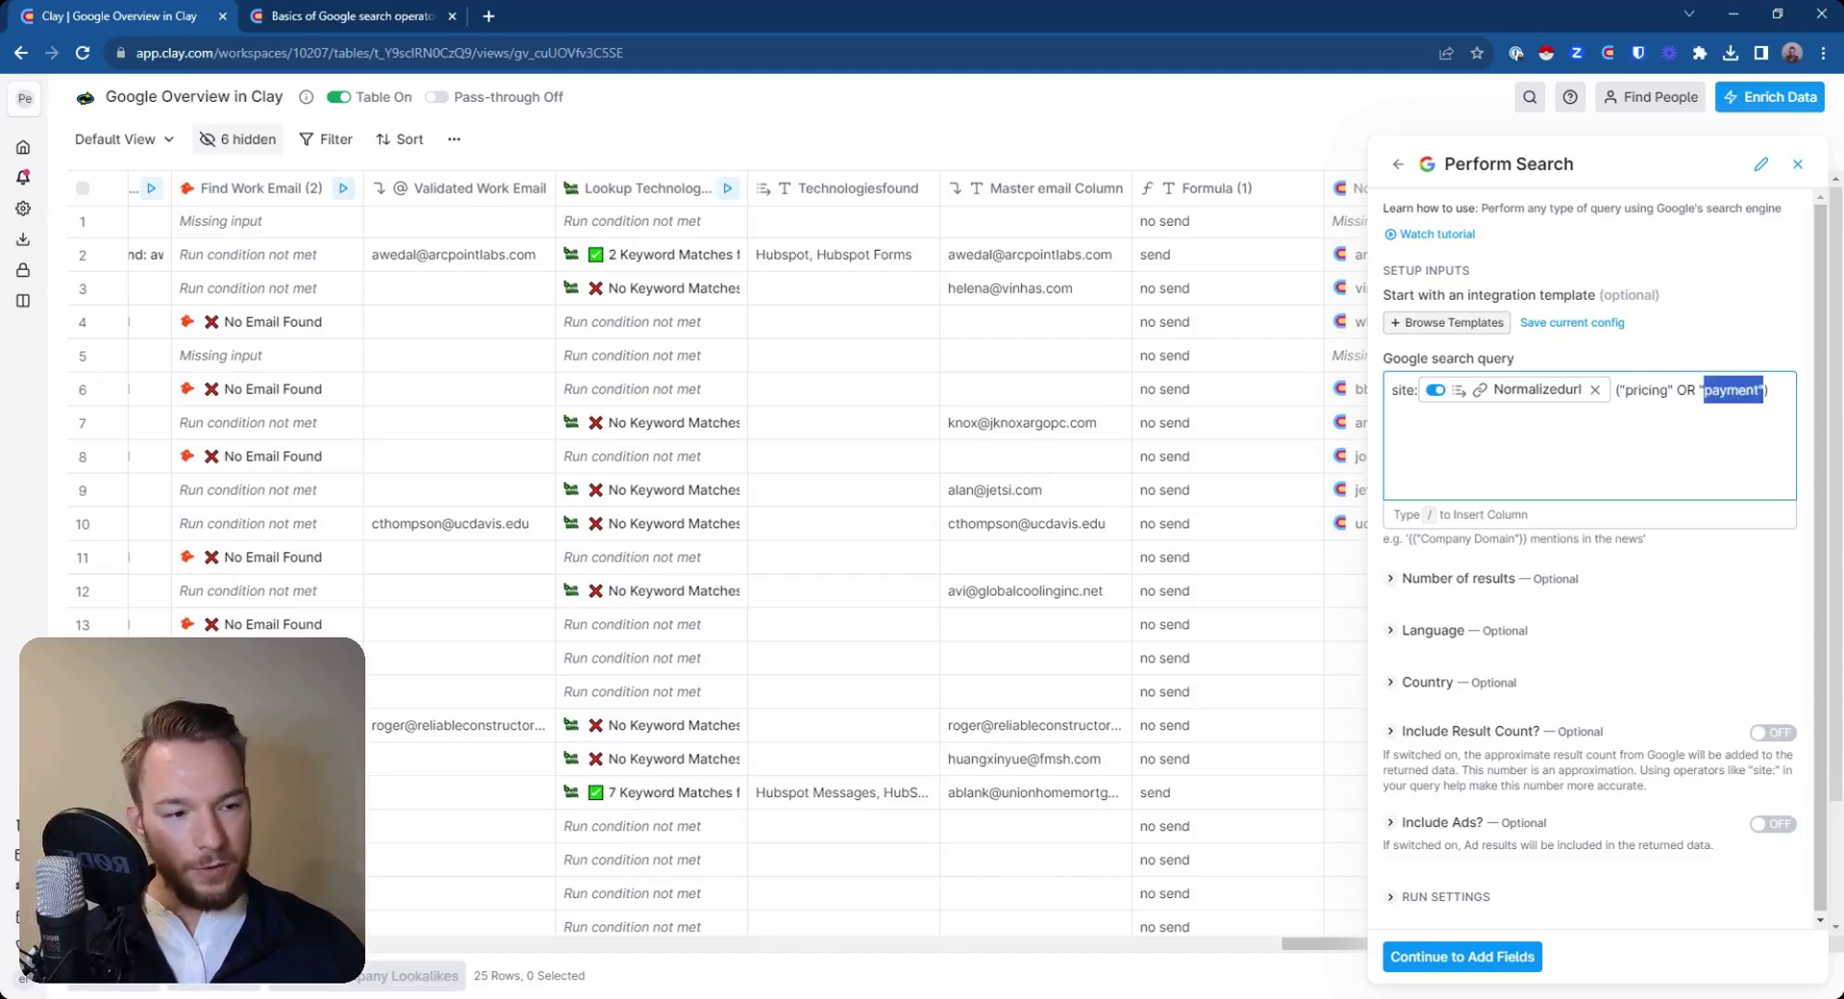
click(1767, 390)
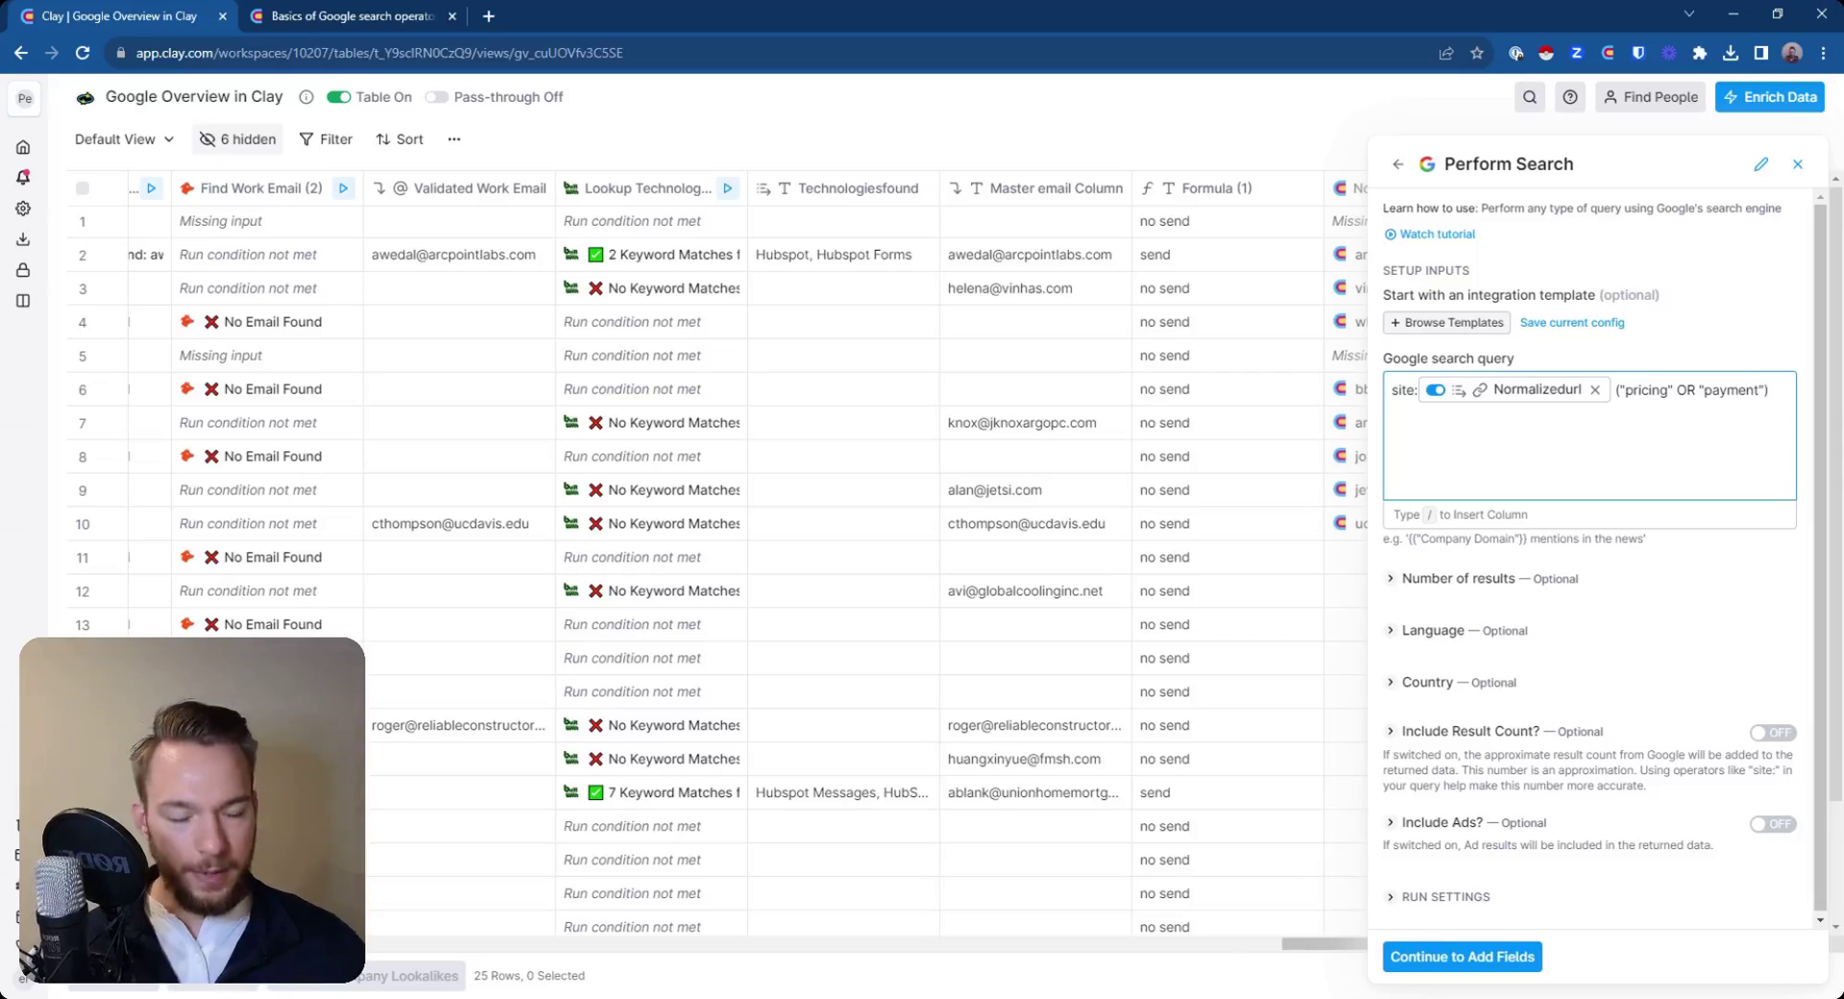
- Replace OR "payment" in the query's parentheses with AND "$", making the keyword part ("pricing" AND "$")
drag(1696, 390, 1674, 390)
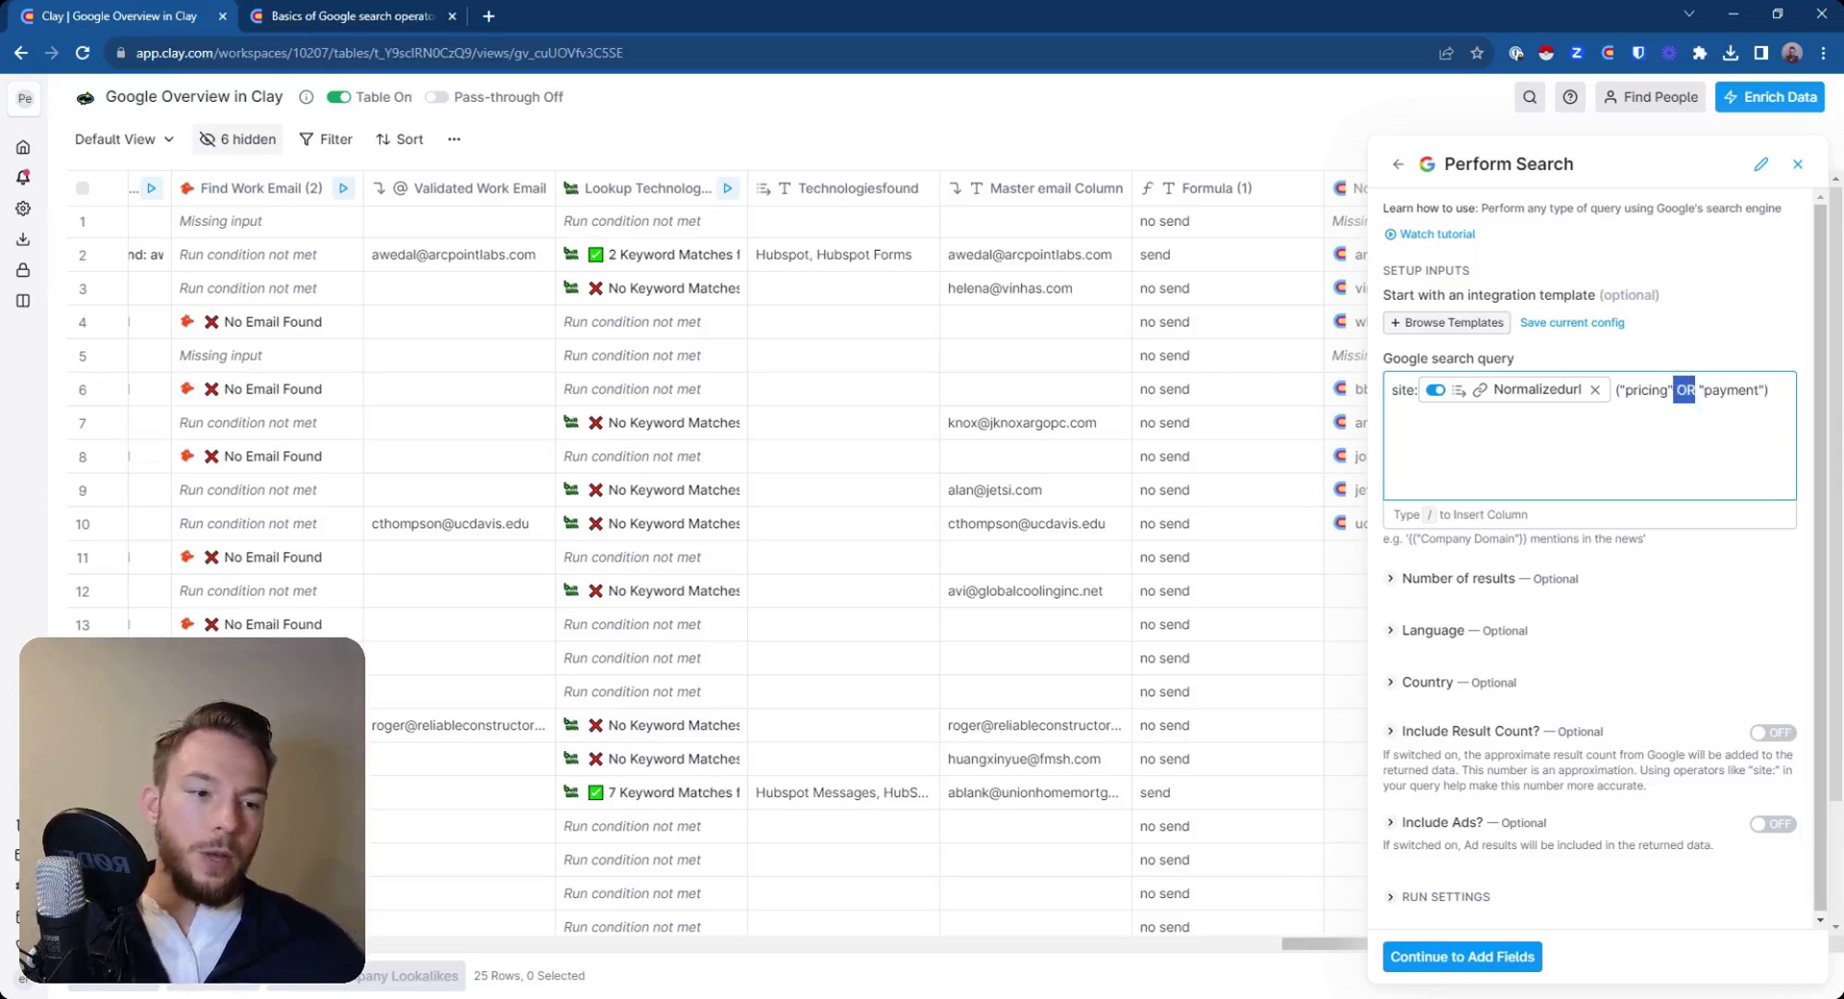
key(Delete)
key(Delete)
key(Delete)
key(Delete)
key(Delete)
key(Delete)
key(Delete)
key(Delete)
key(Delete)
key(Delete)
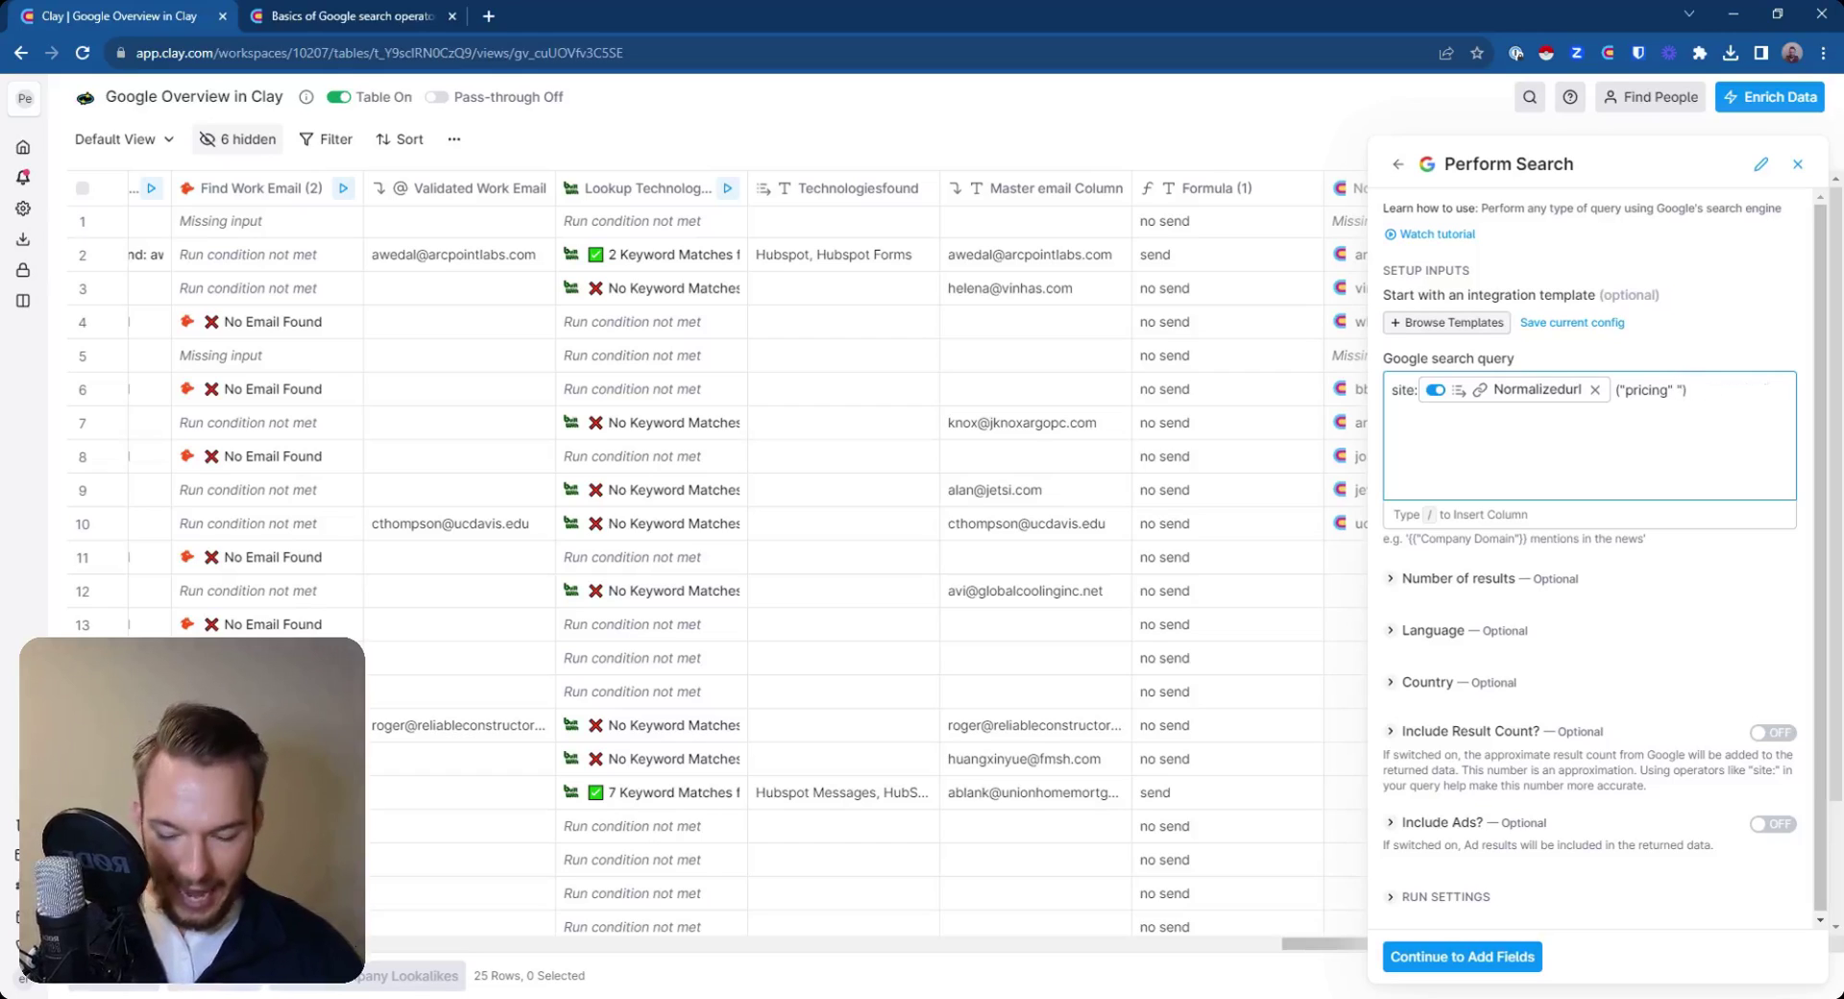
text($)
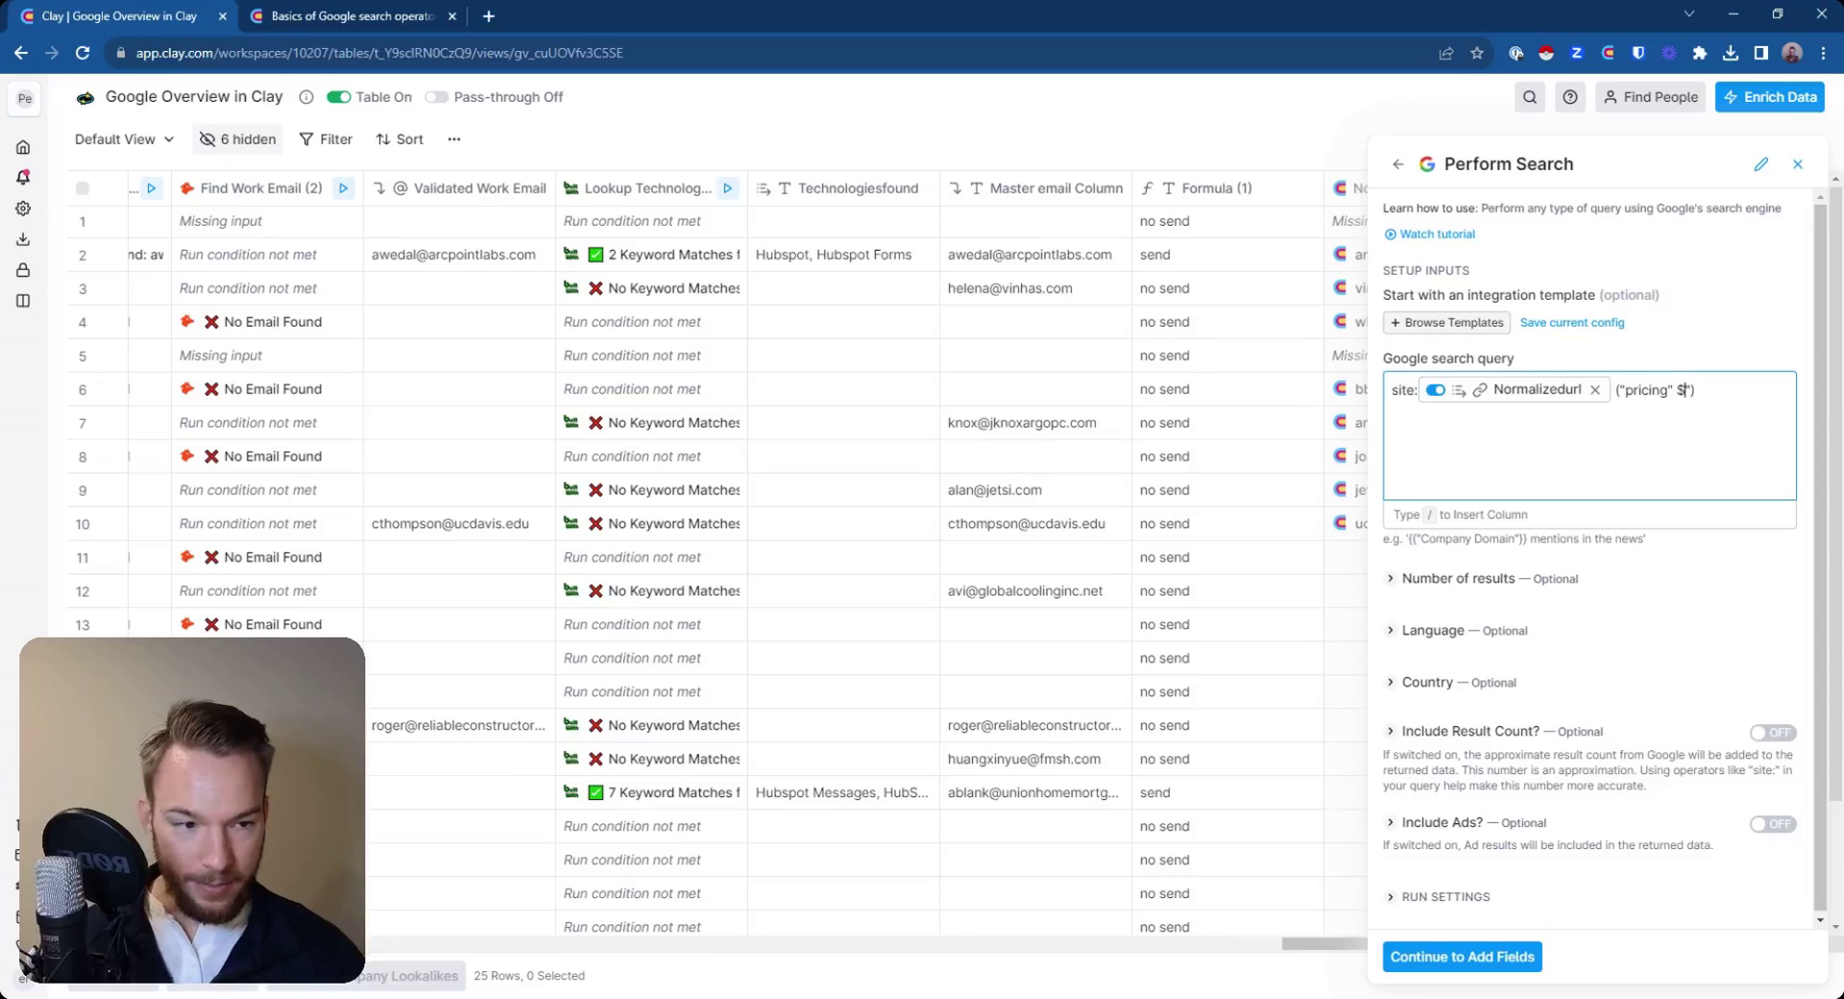
text(")
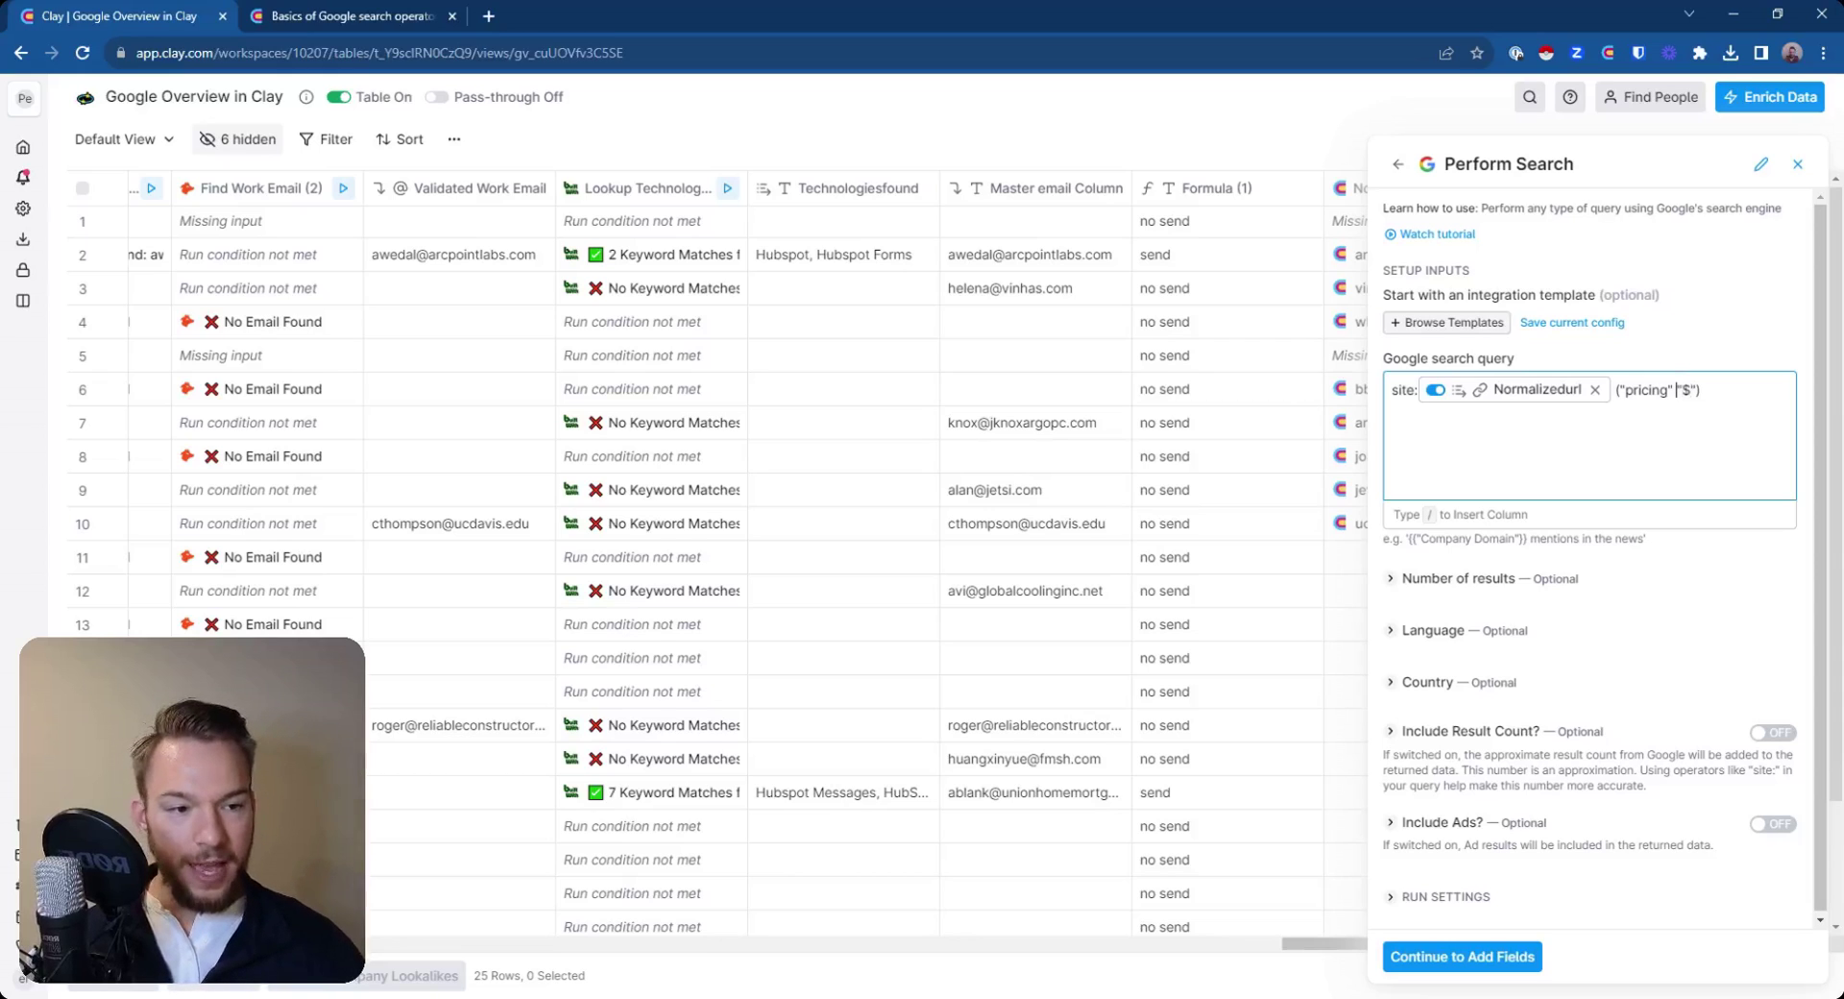
text(AND)
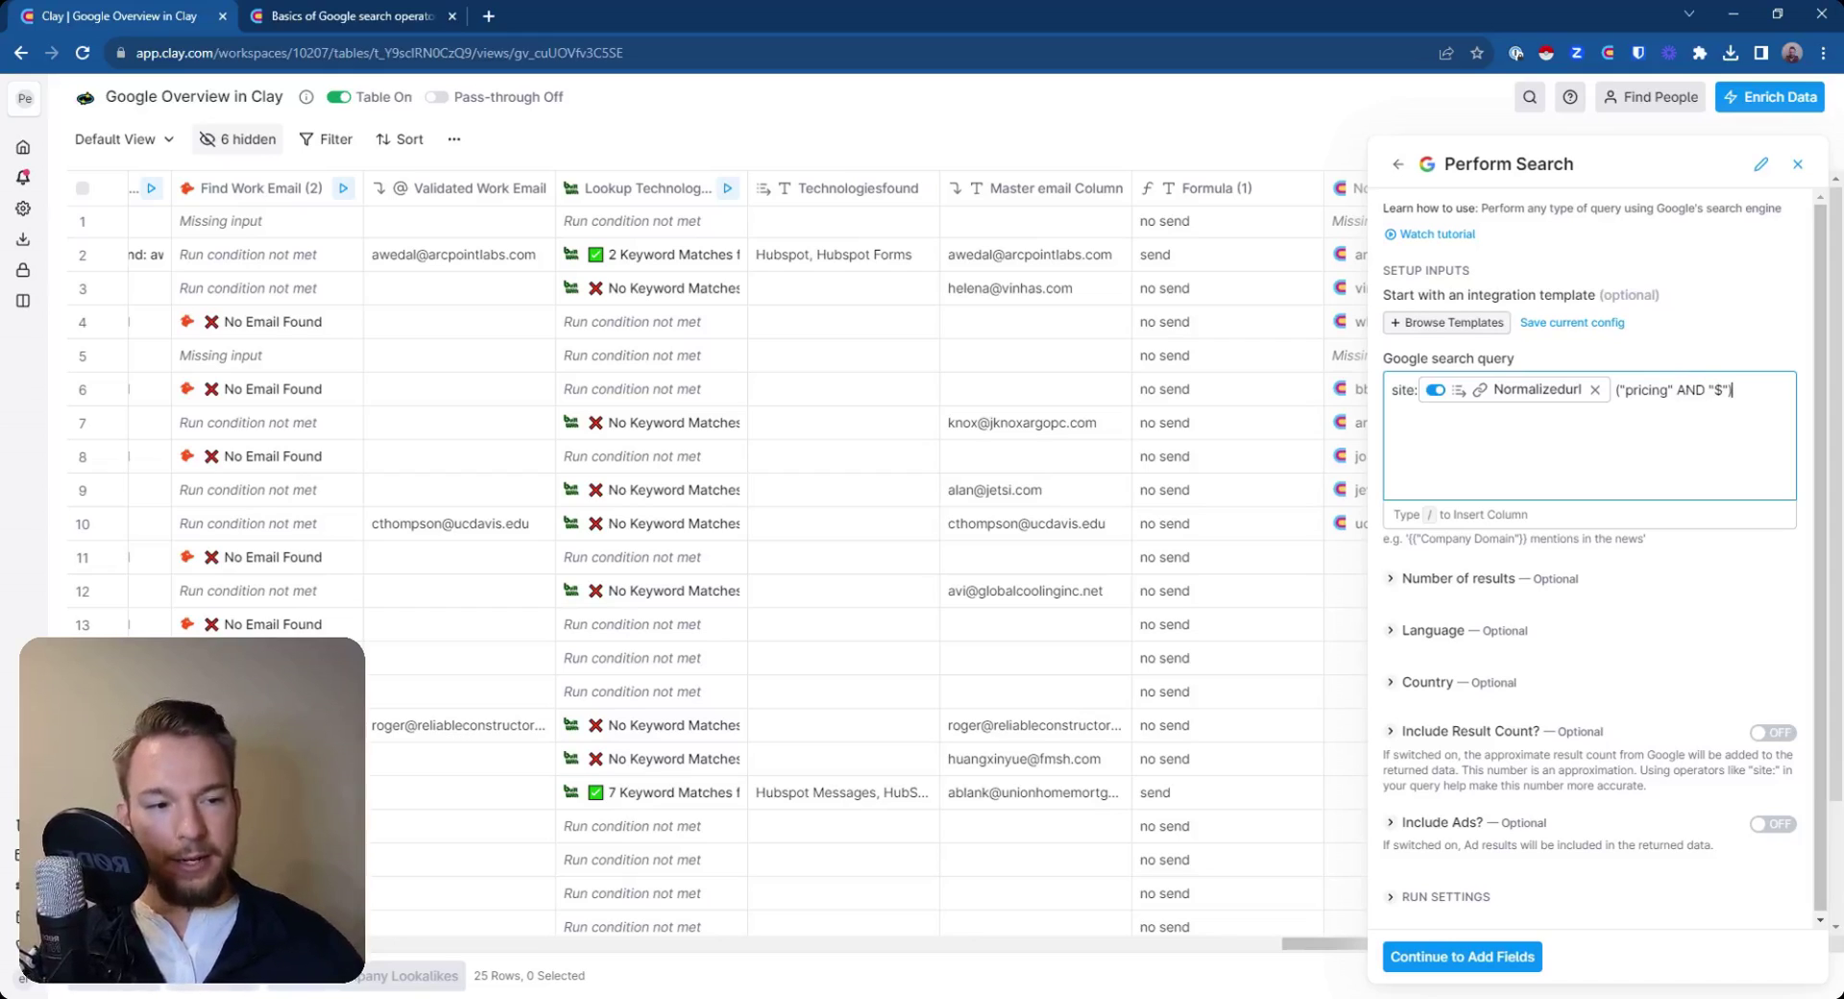
- Remove AND "$" and the parentheses from the query, leaving only the quoted keyword "pricing" after the Normalizedurl column
key(shift+Left)
key(shift+Left)
key(shift+Left)
key(shift+Left)
key(shift+Left)
key(shift+Left)
key(shift+Left)
key(shift+Left)
key(shift+Left)
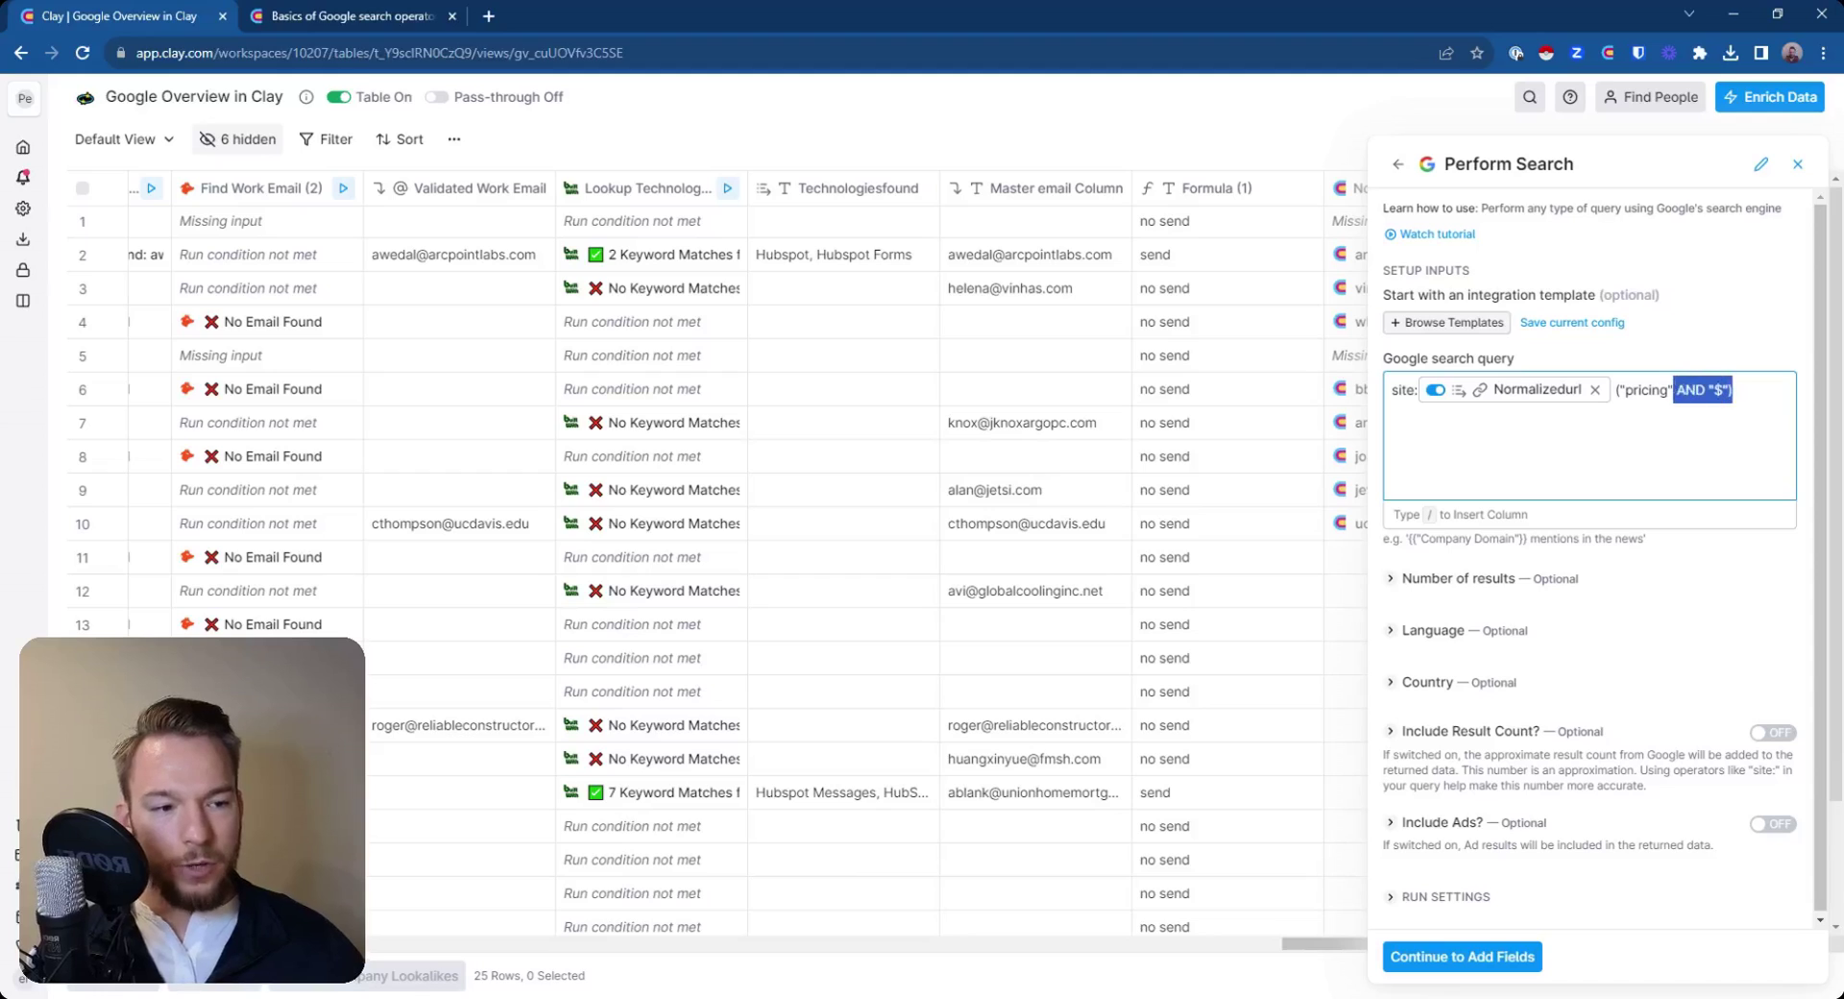
key(BackSpace)
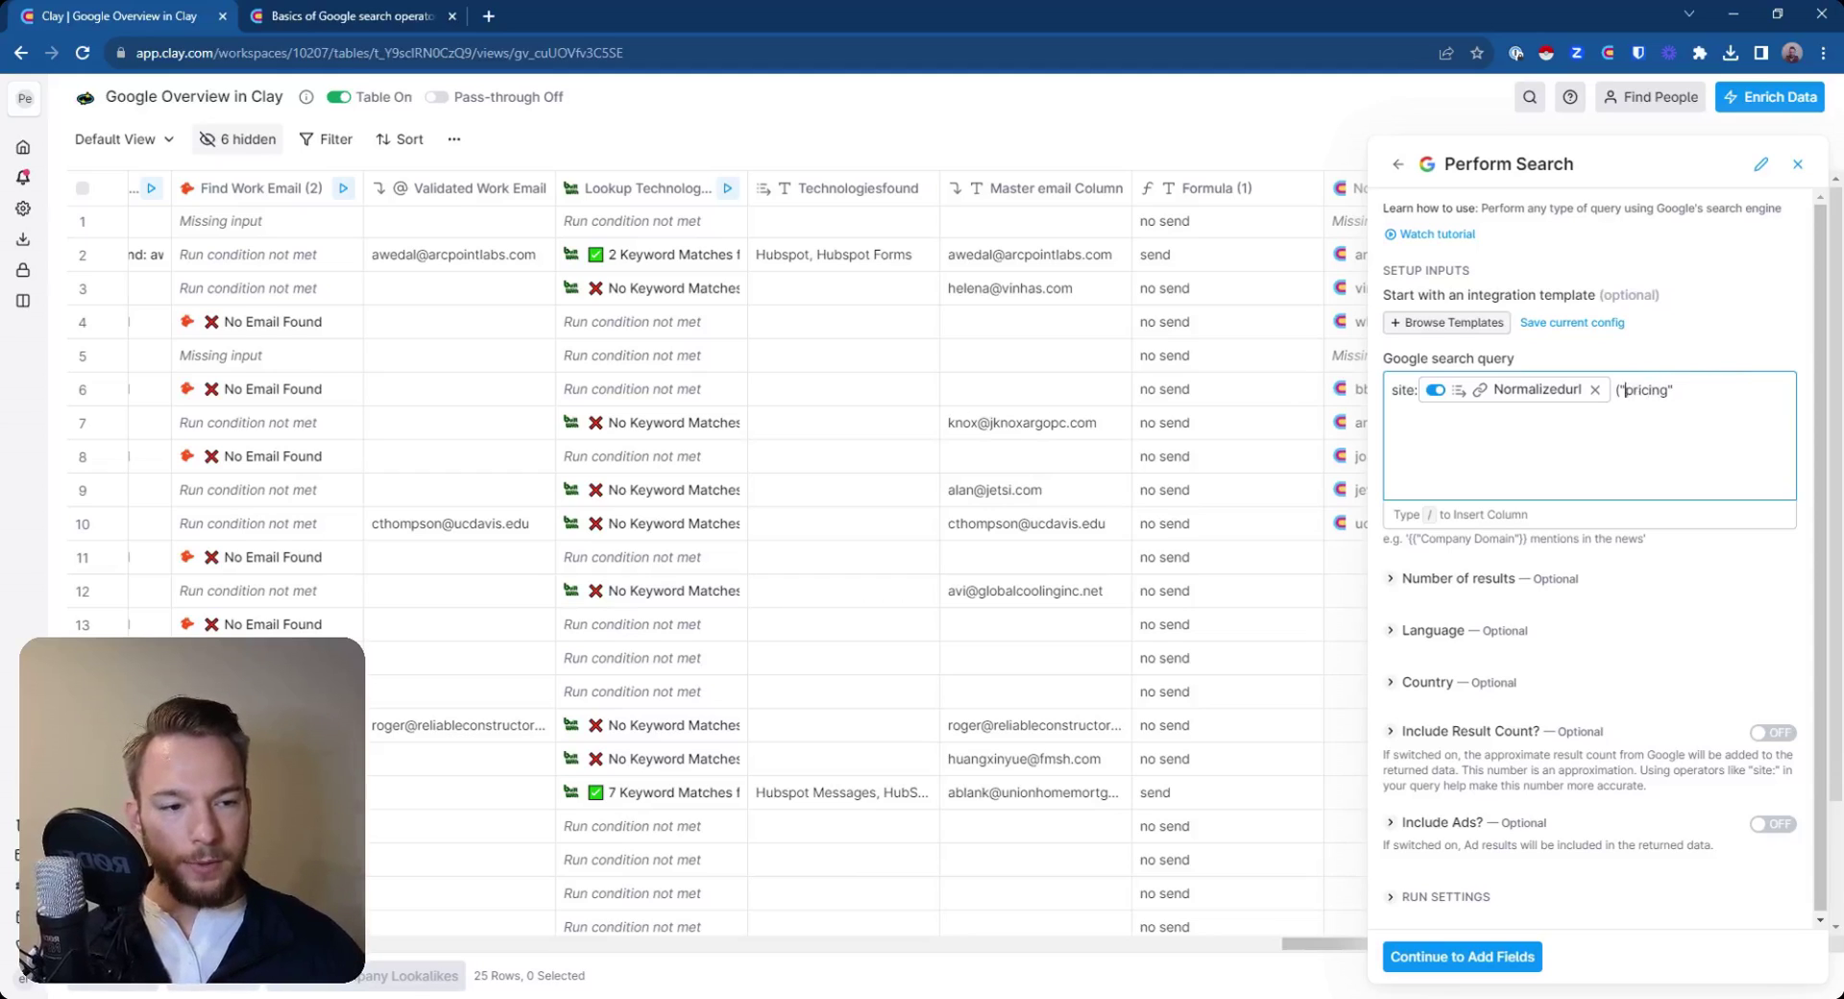
key(BackSpace)
- Continue past the search setup and add the Perform Search column to the table, running it on the rows
click(1462, 956)
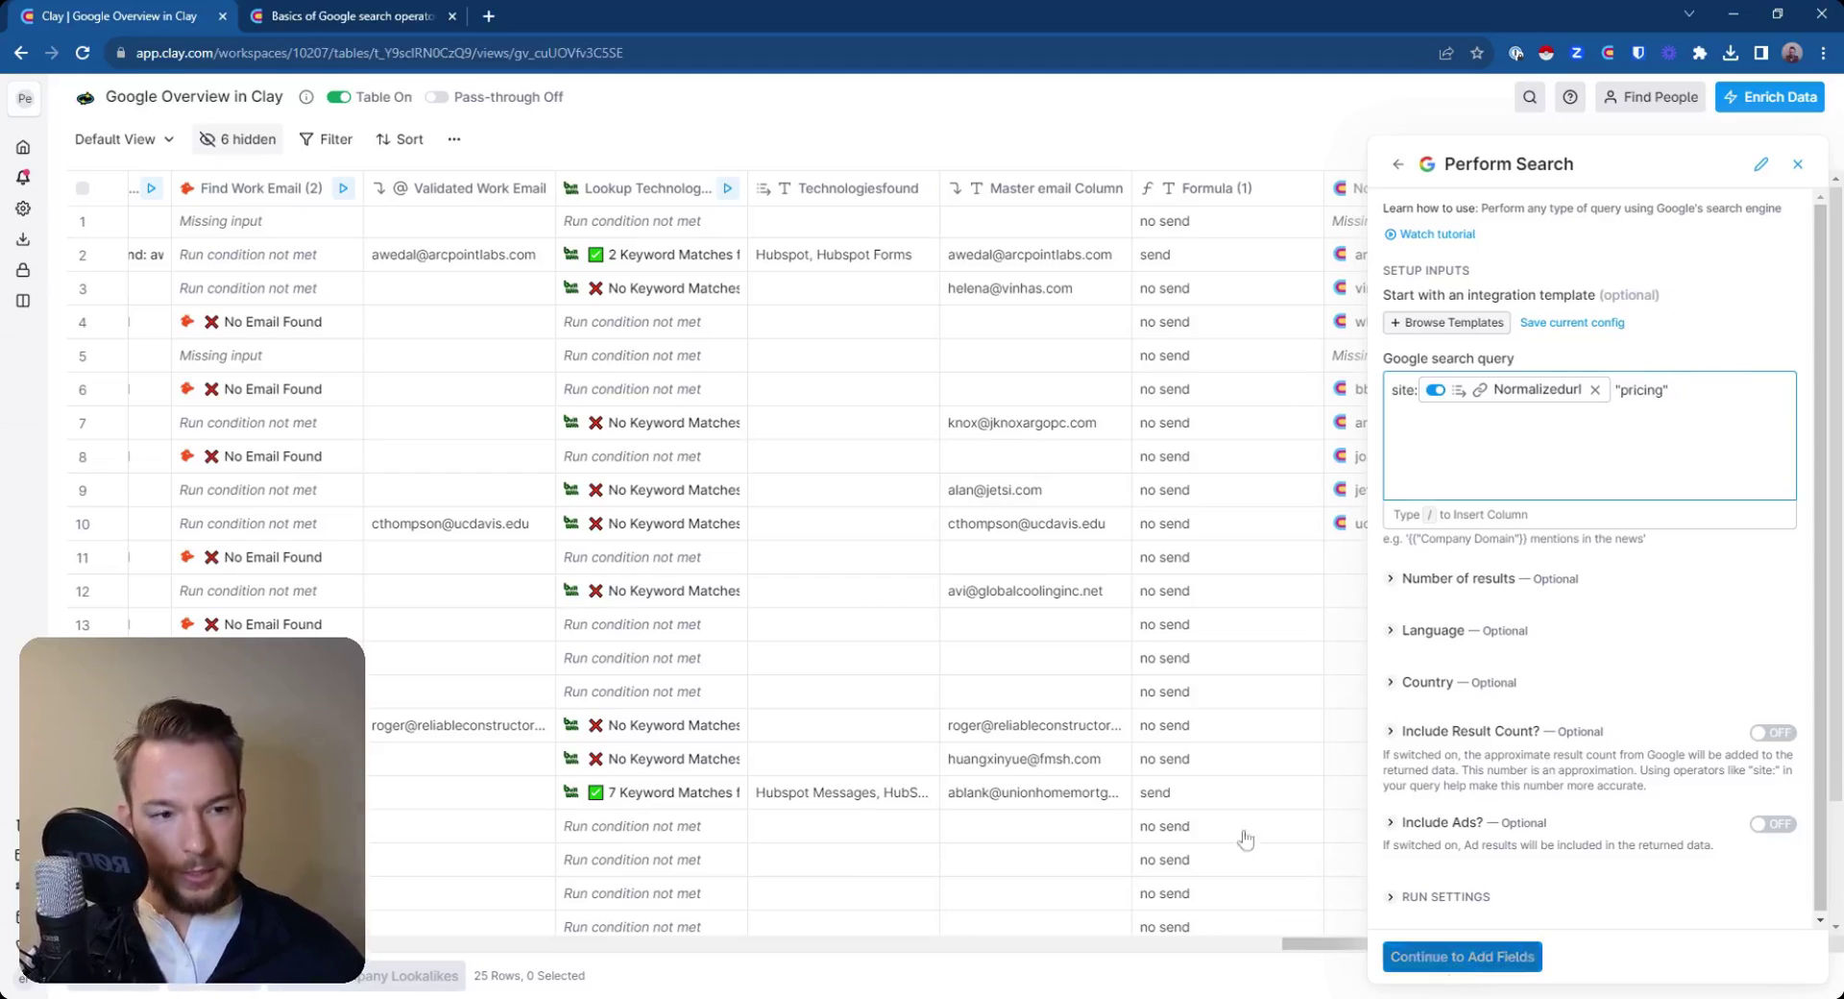
click(1593, 966)
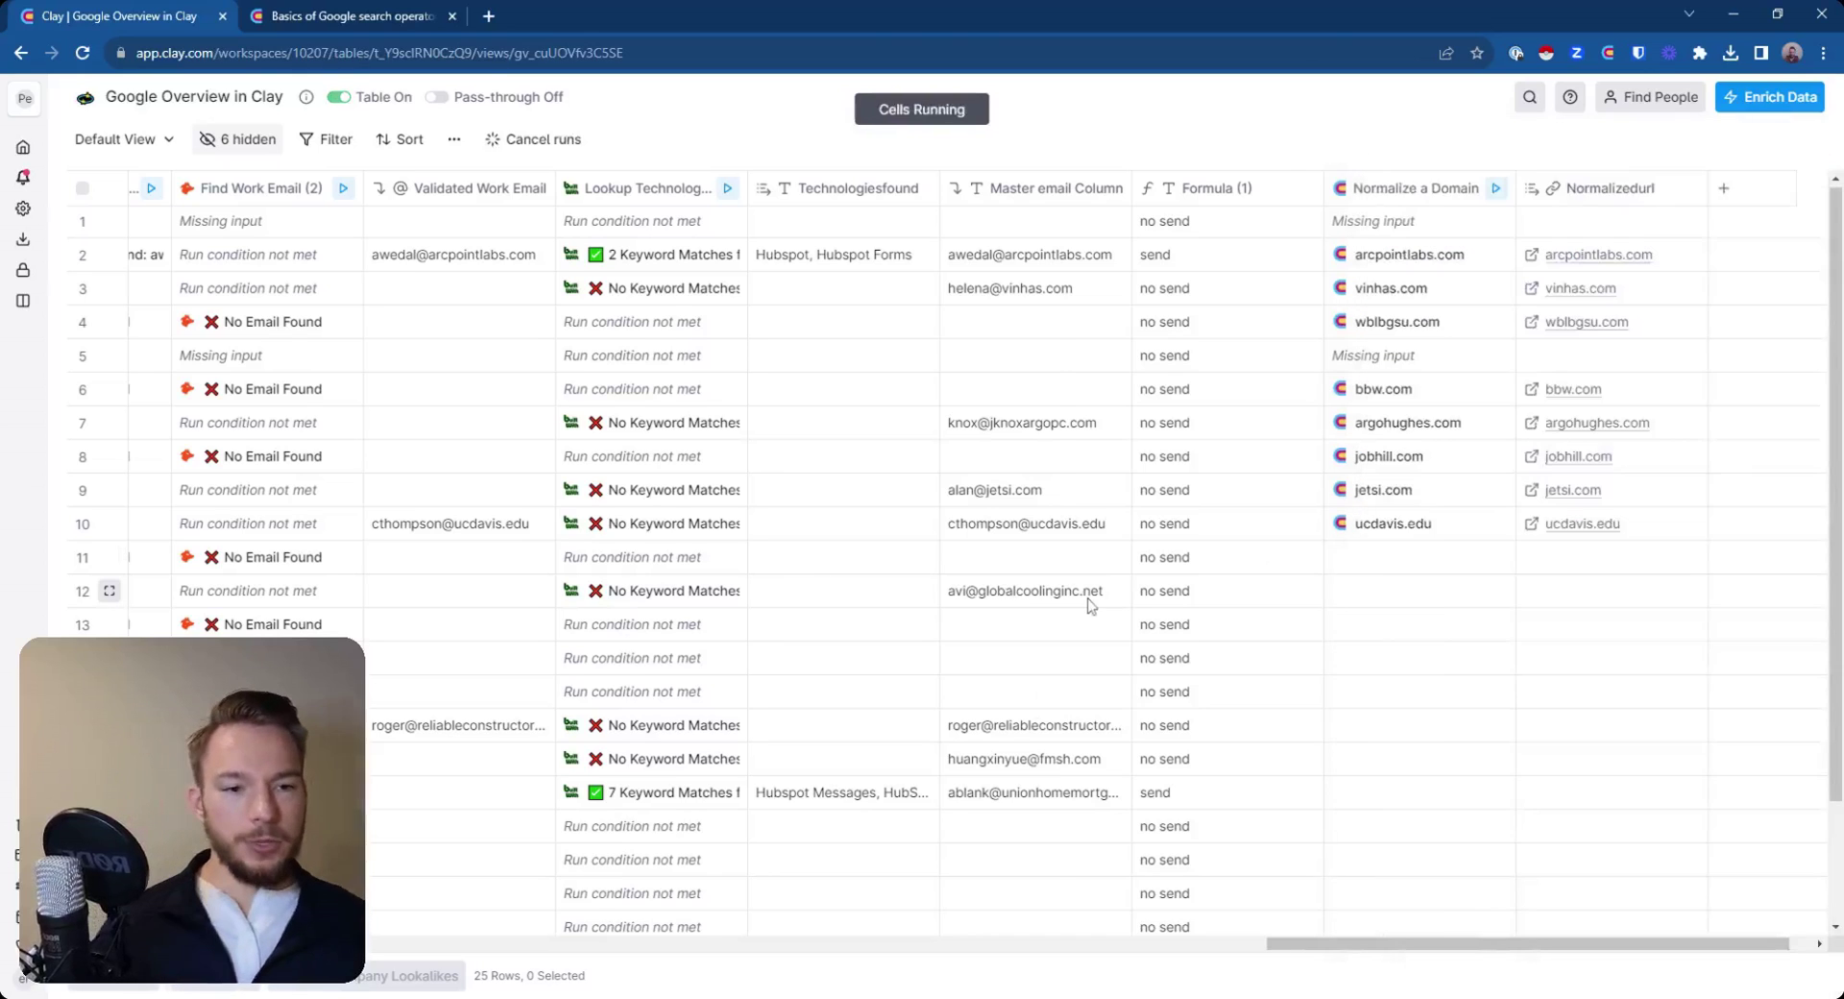
- Examine the link and snippet of the first search result in the Perform Search cell for arcpointlabs.com, and close the cell details
scroll(1461, 518, right, 1)
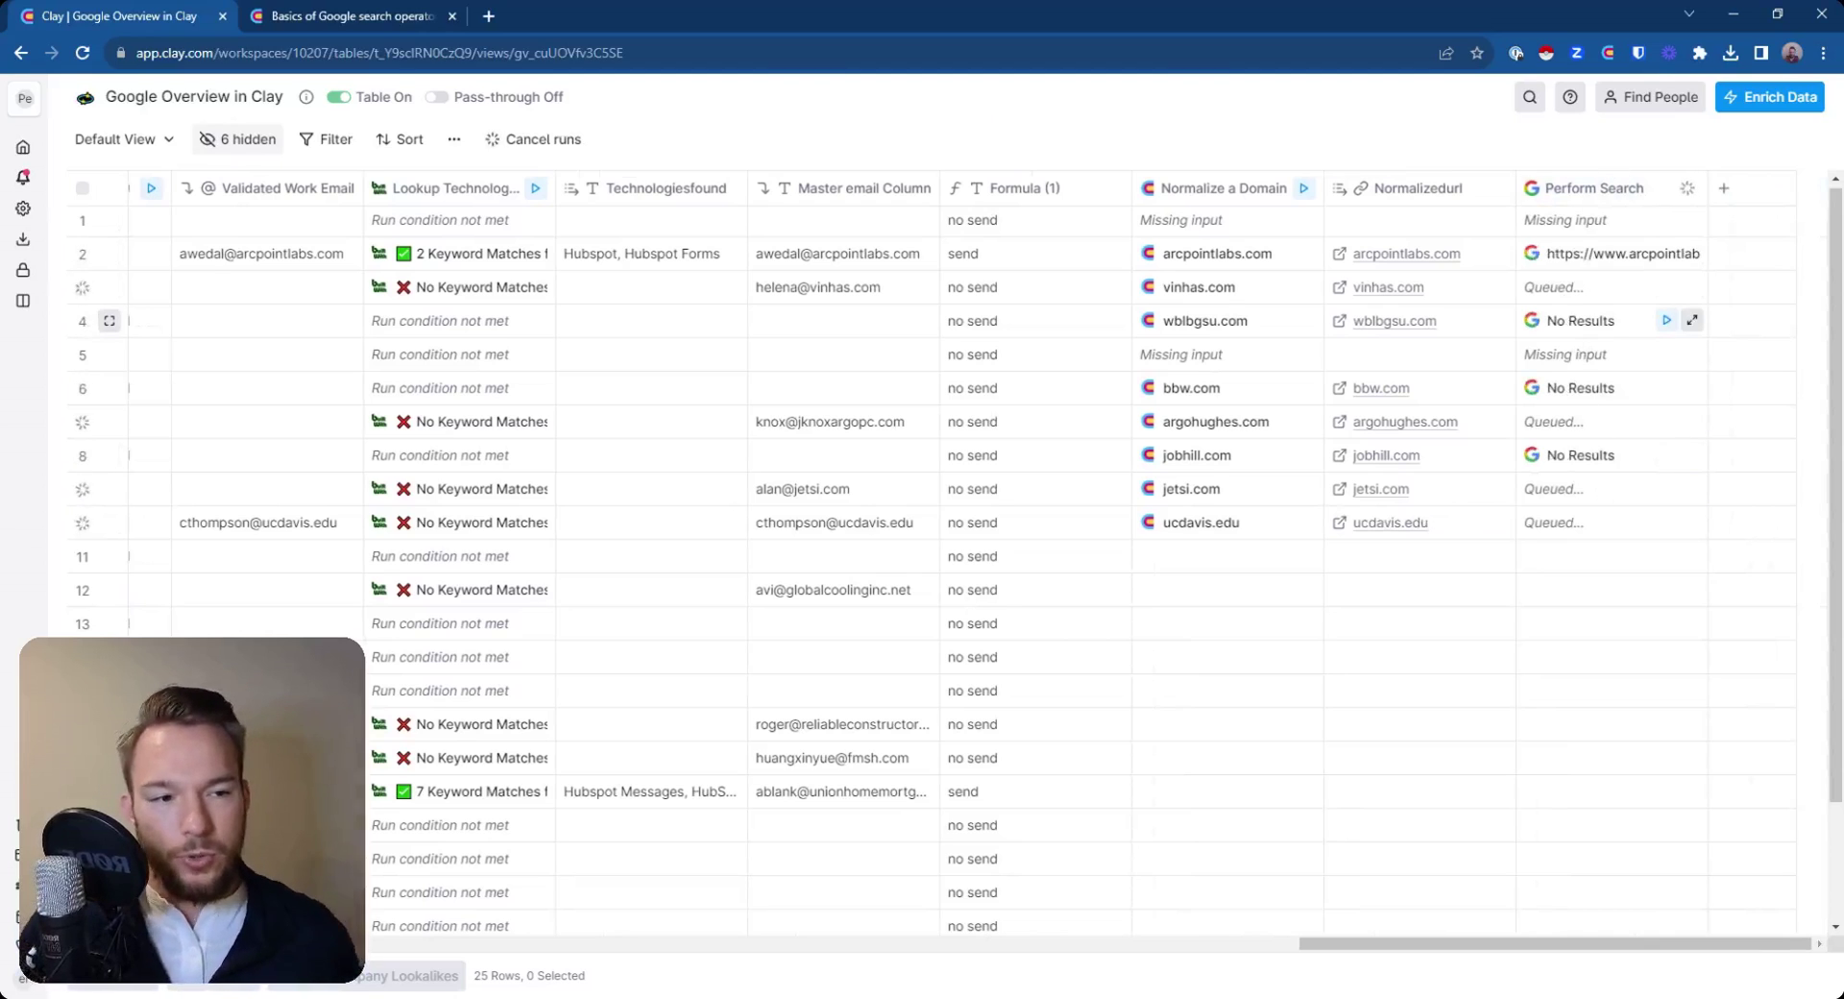
click(1692, 253)
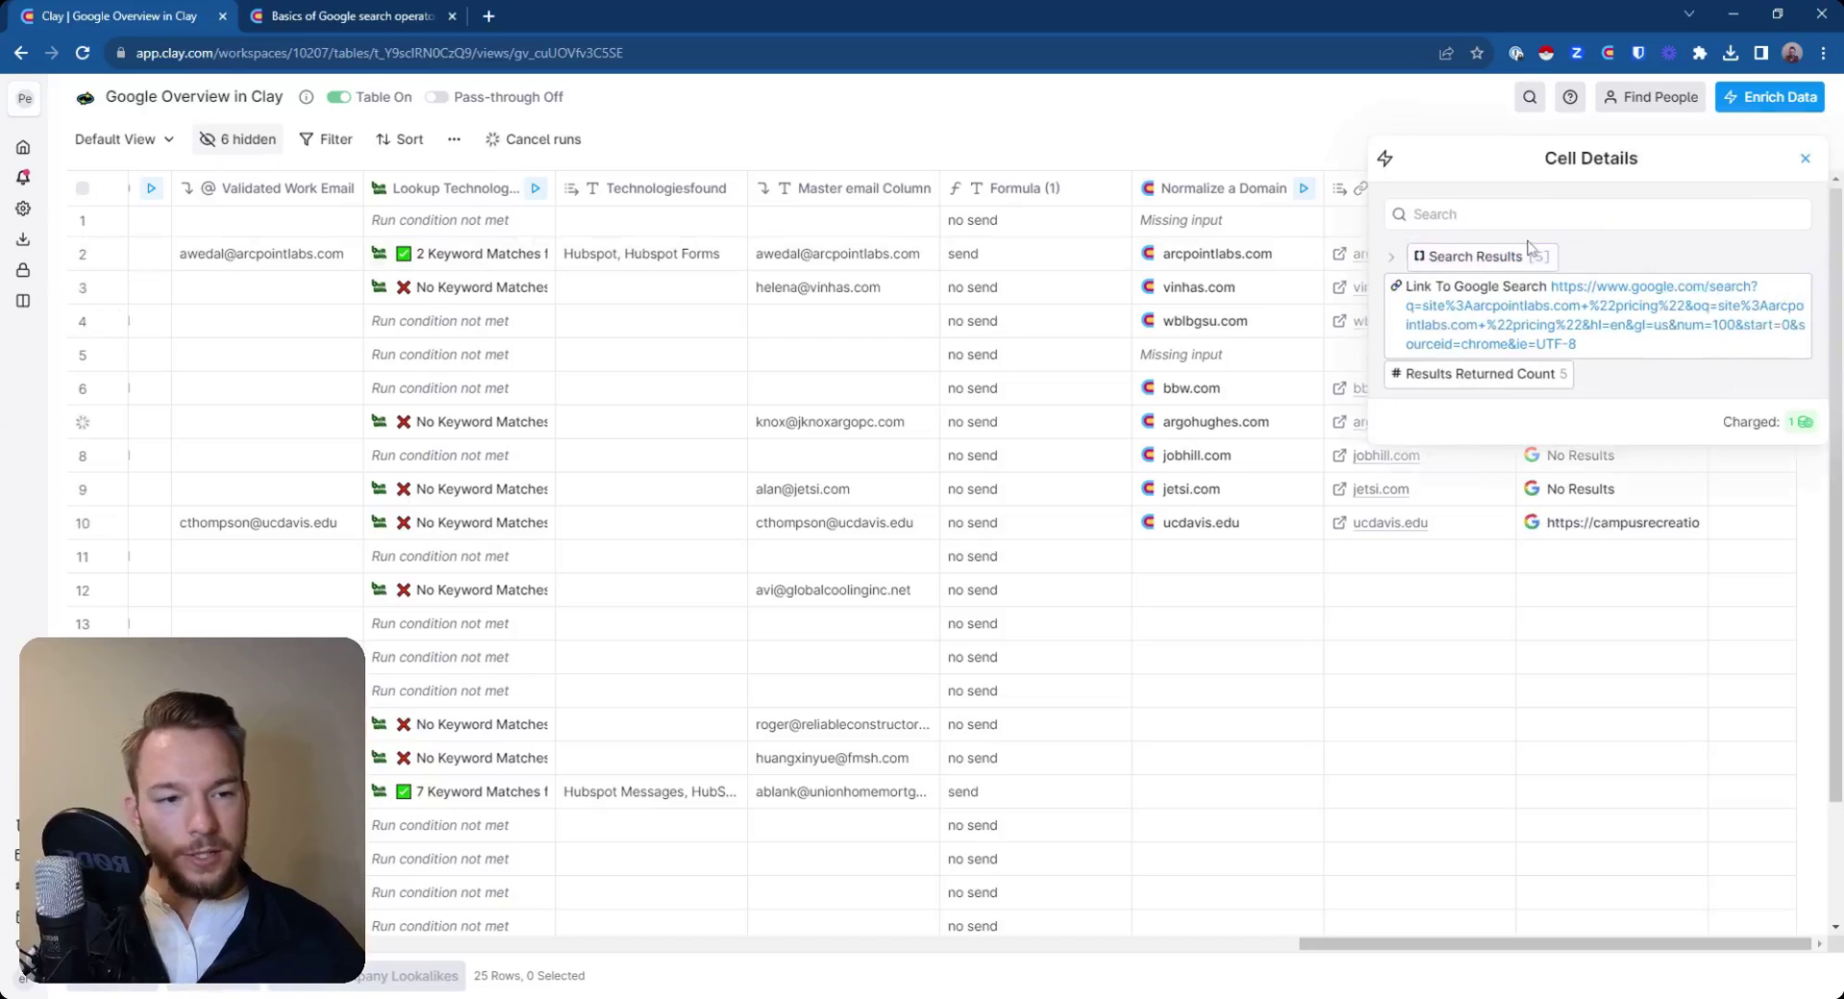
click(1498, 257)
click(1494, 288)
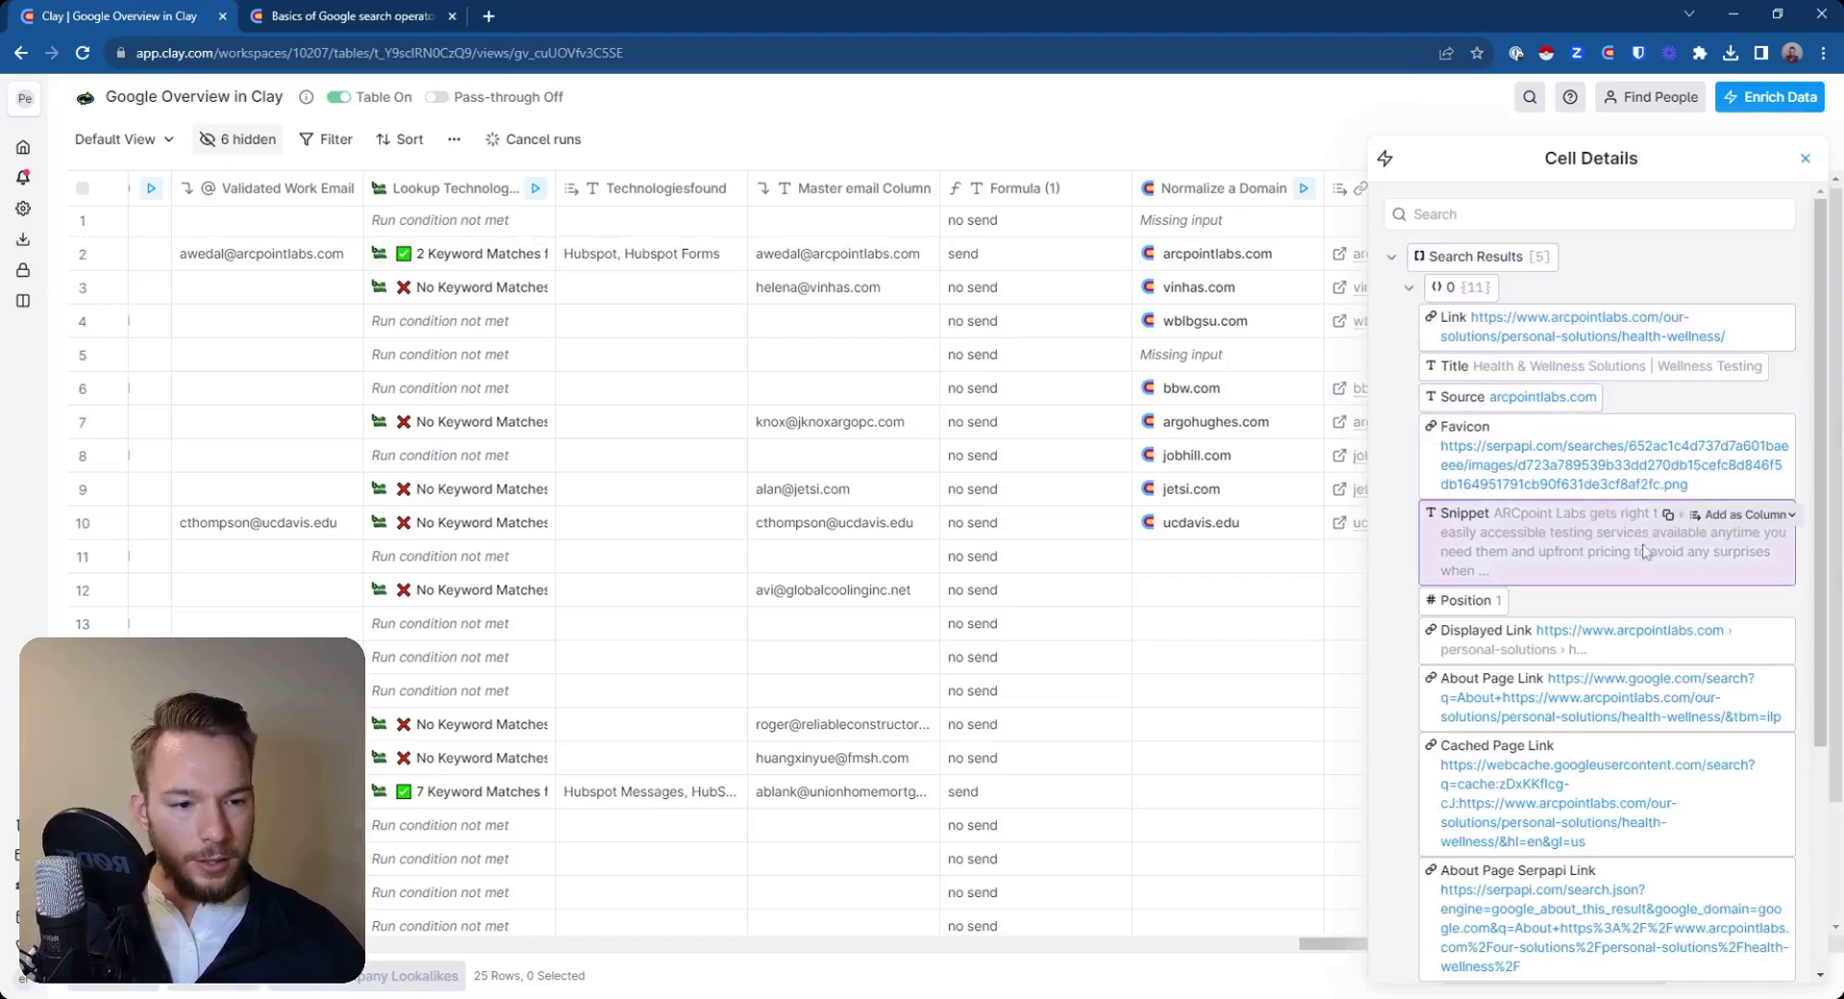
drag(1517, 552, 1696, 572)
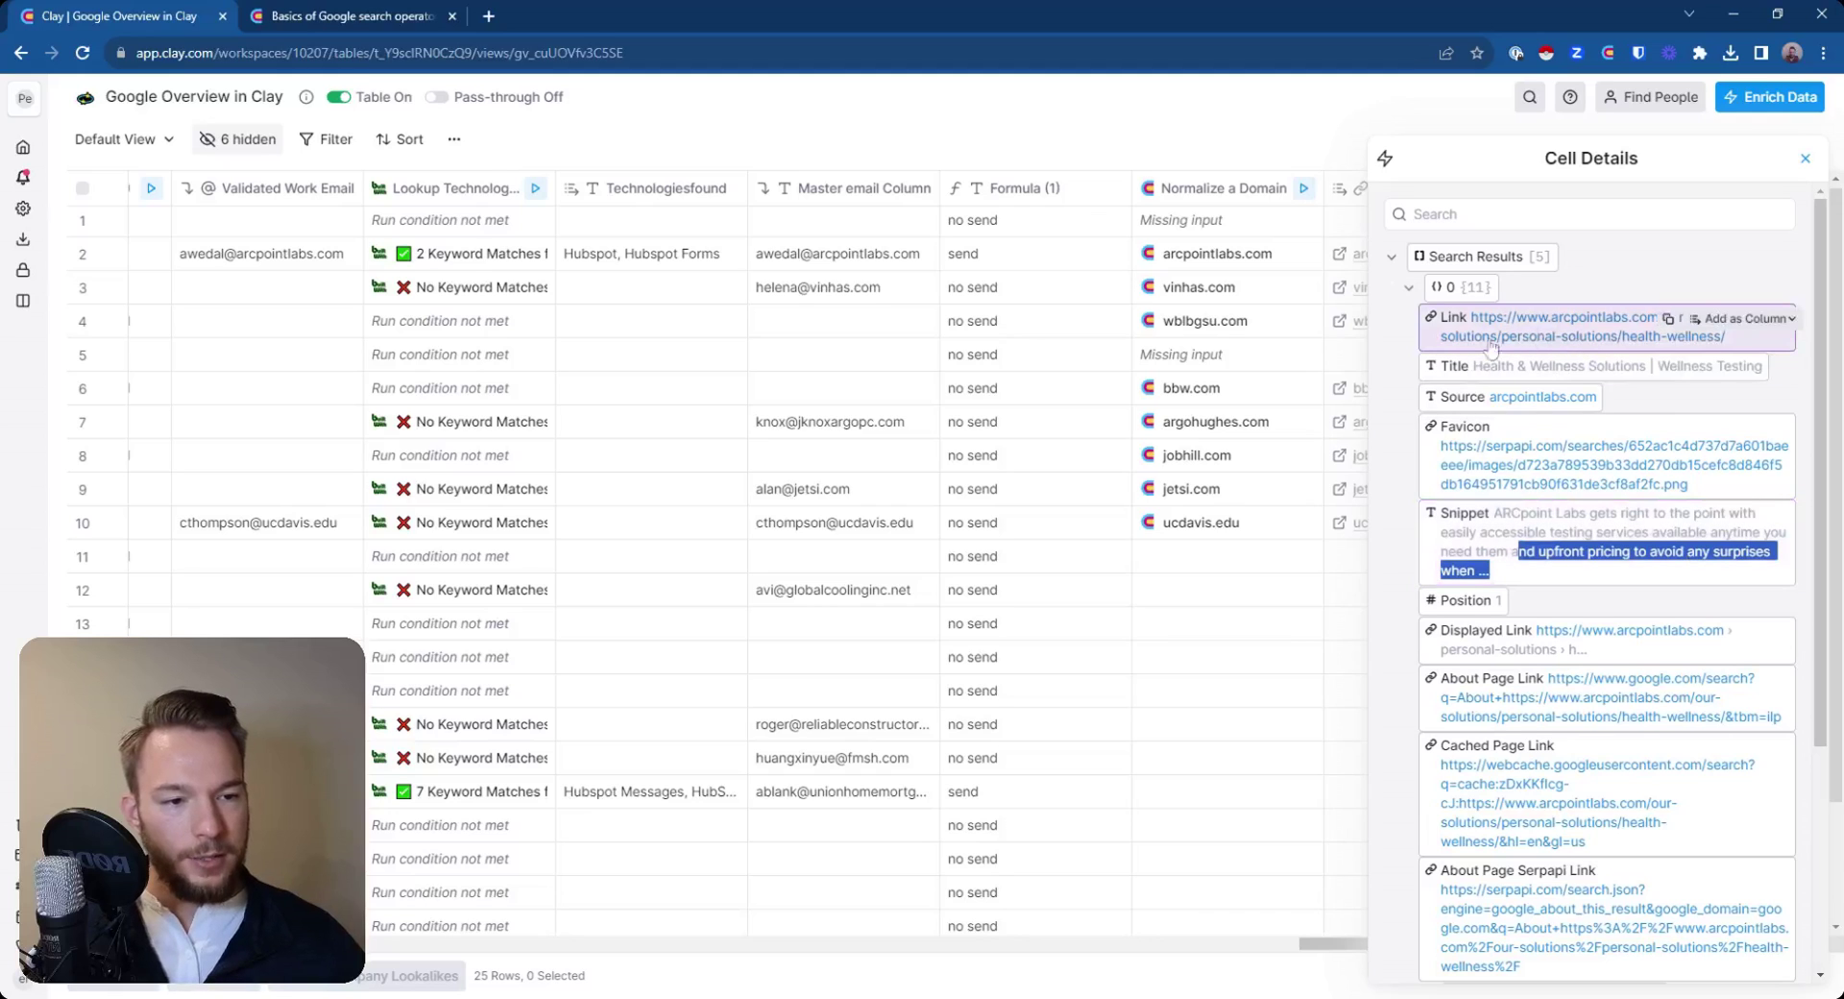
click(1804, 159)
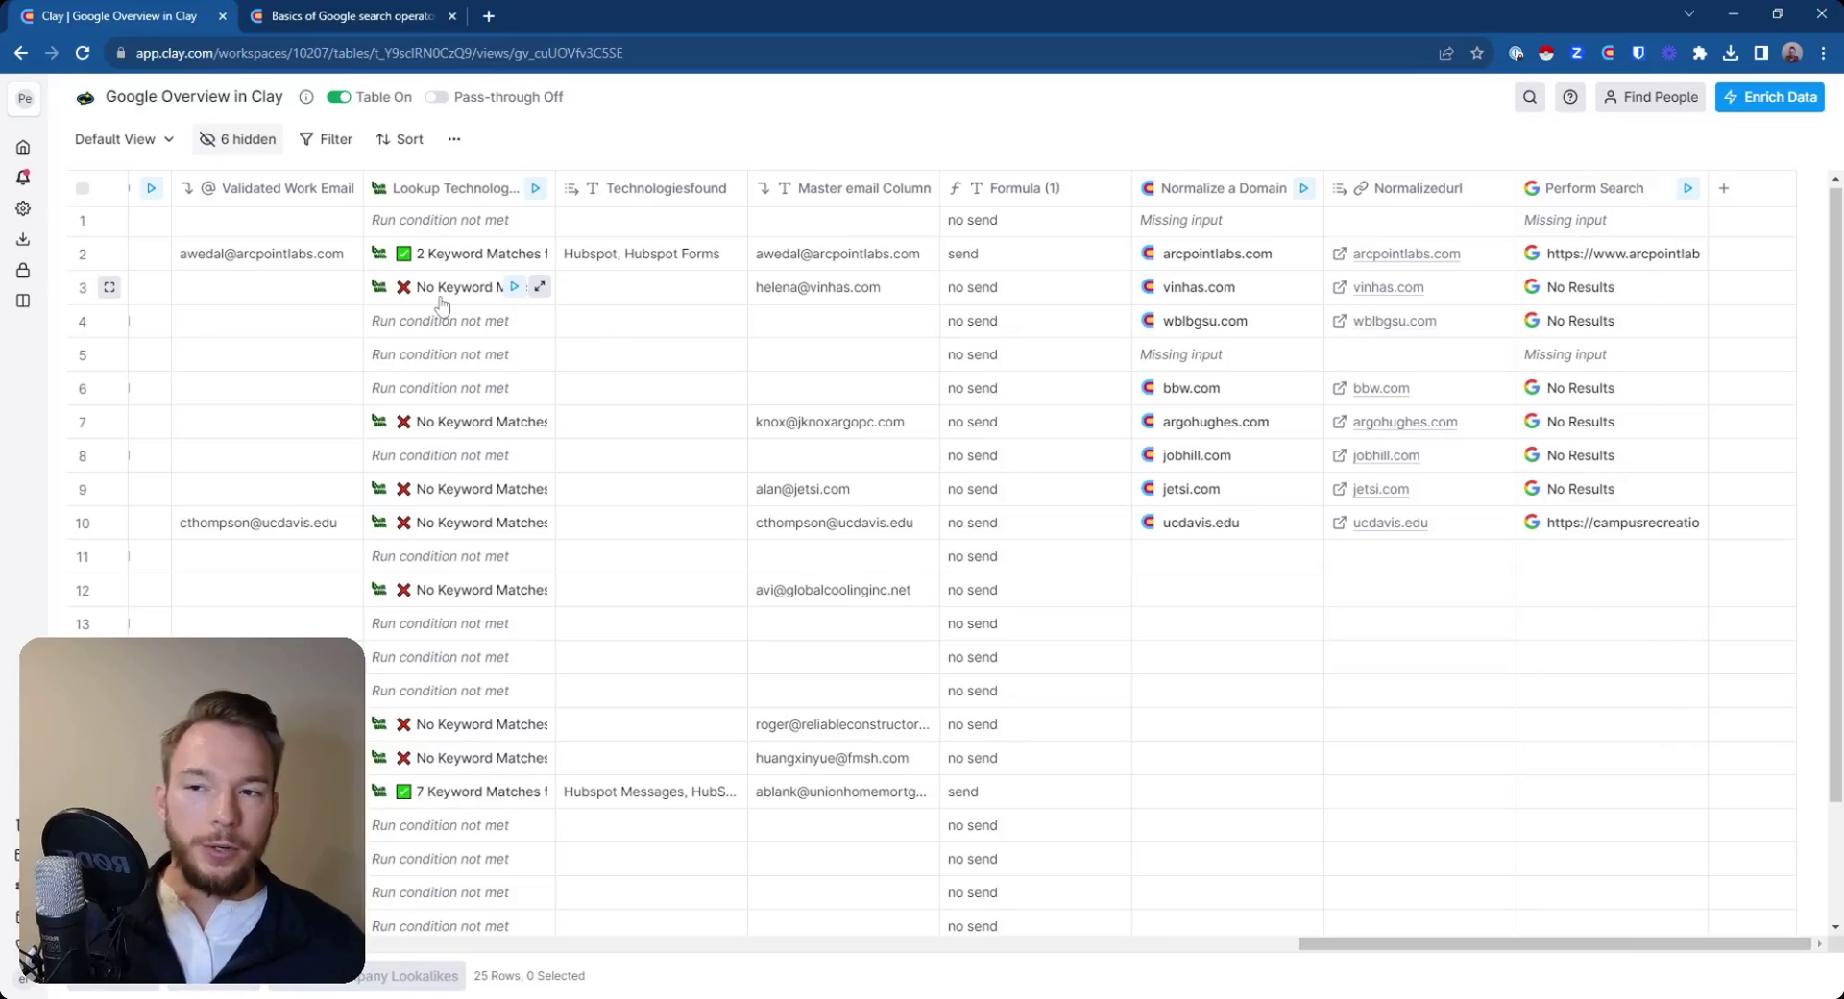
- Switch between the Clay table and the Google search operators article, ending on the article
click(346, 15)
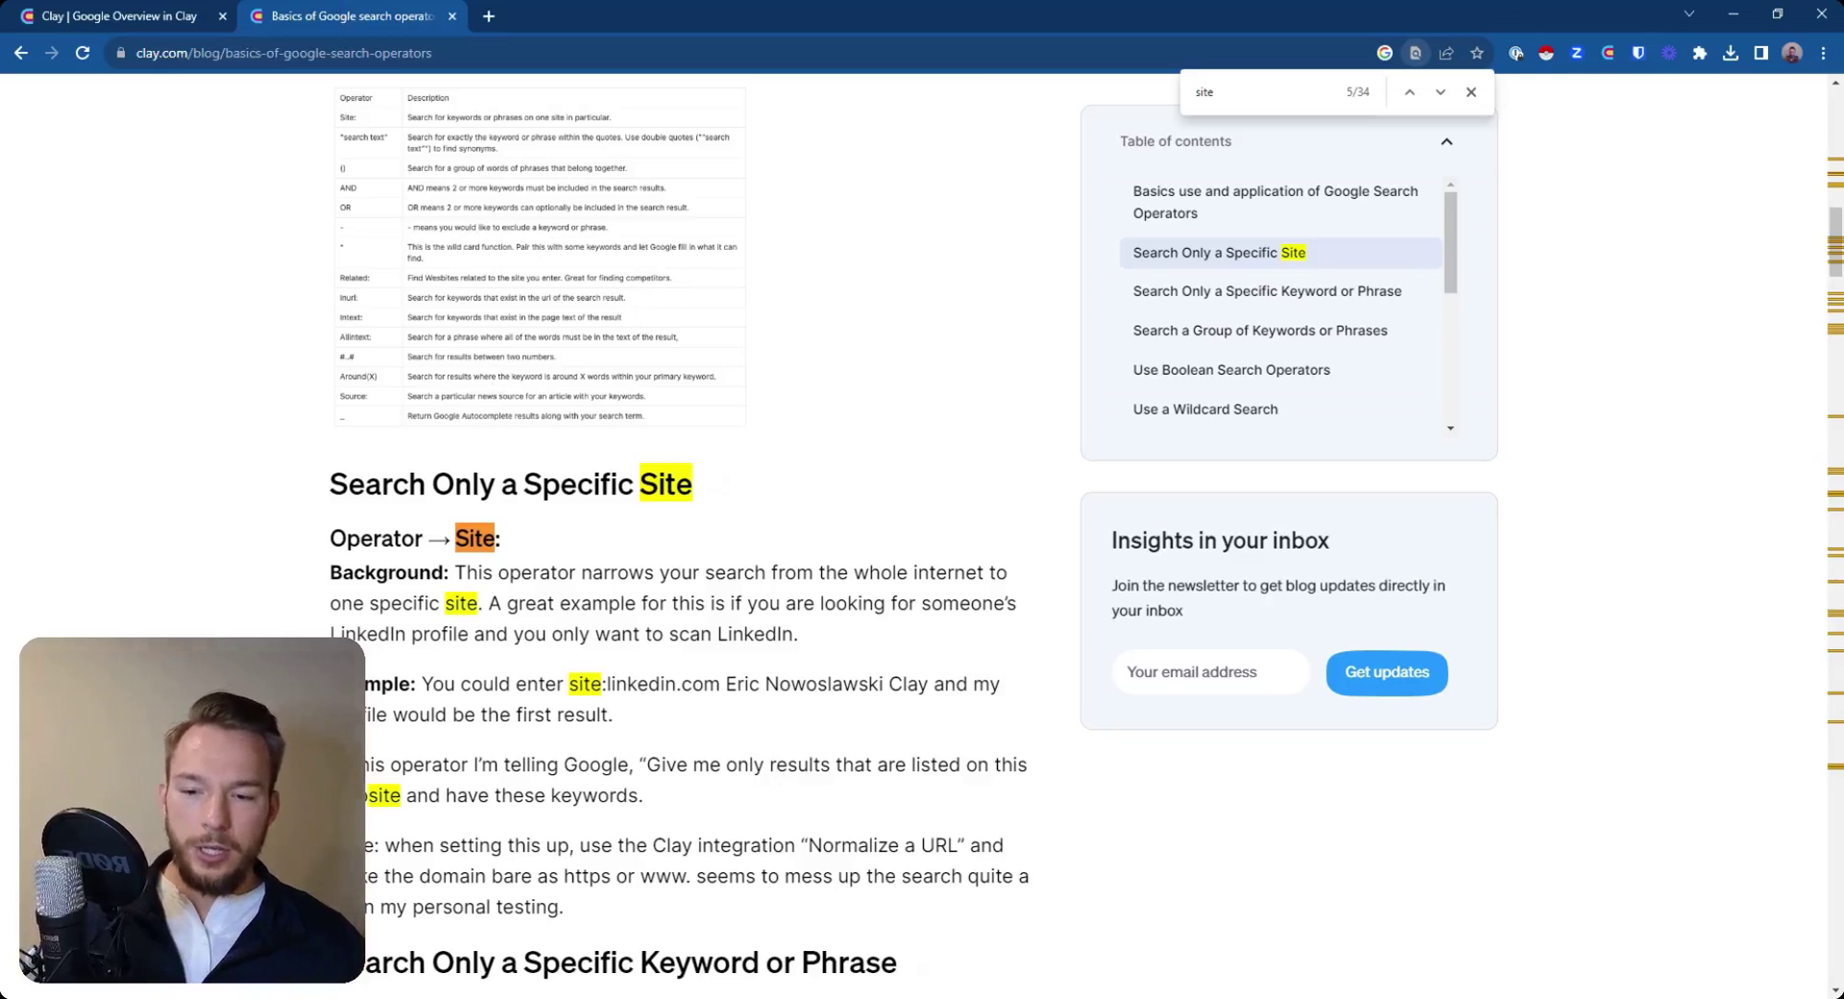
click(132, 17)
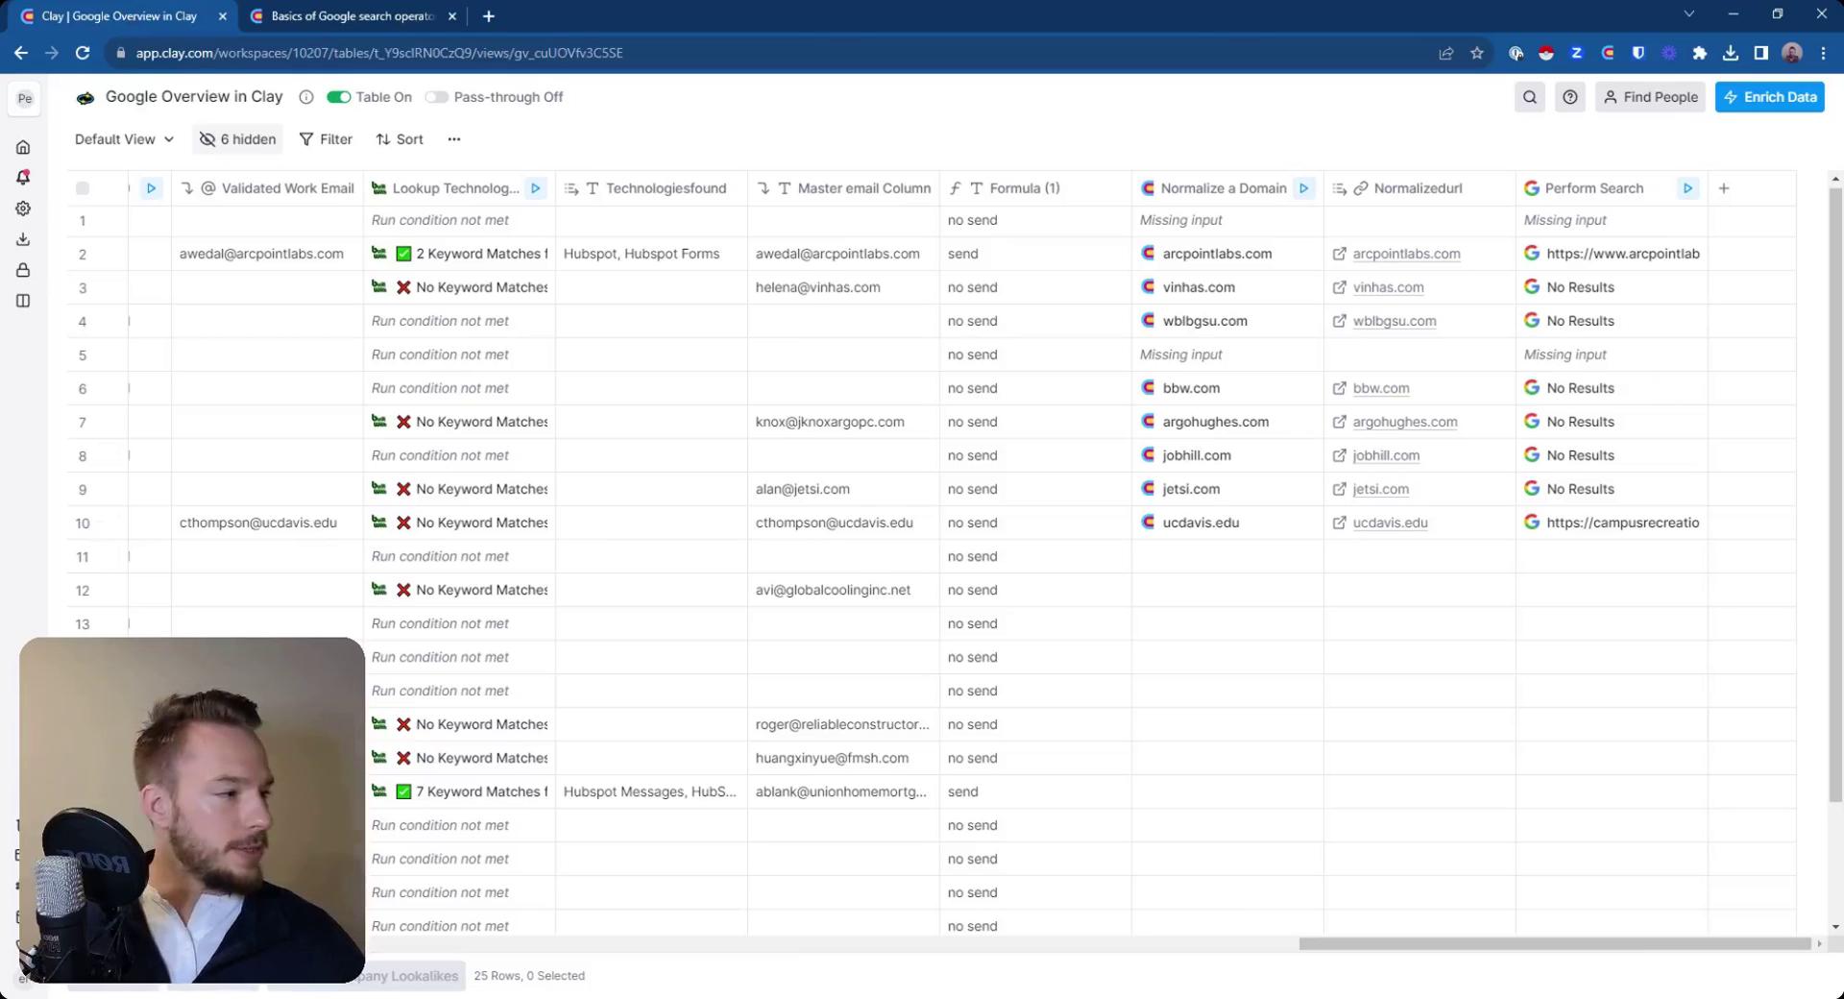
click(377, 17)
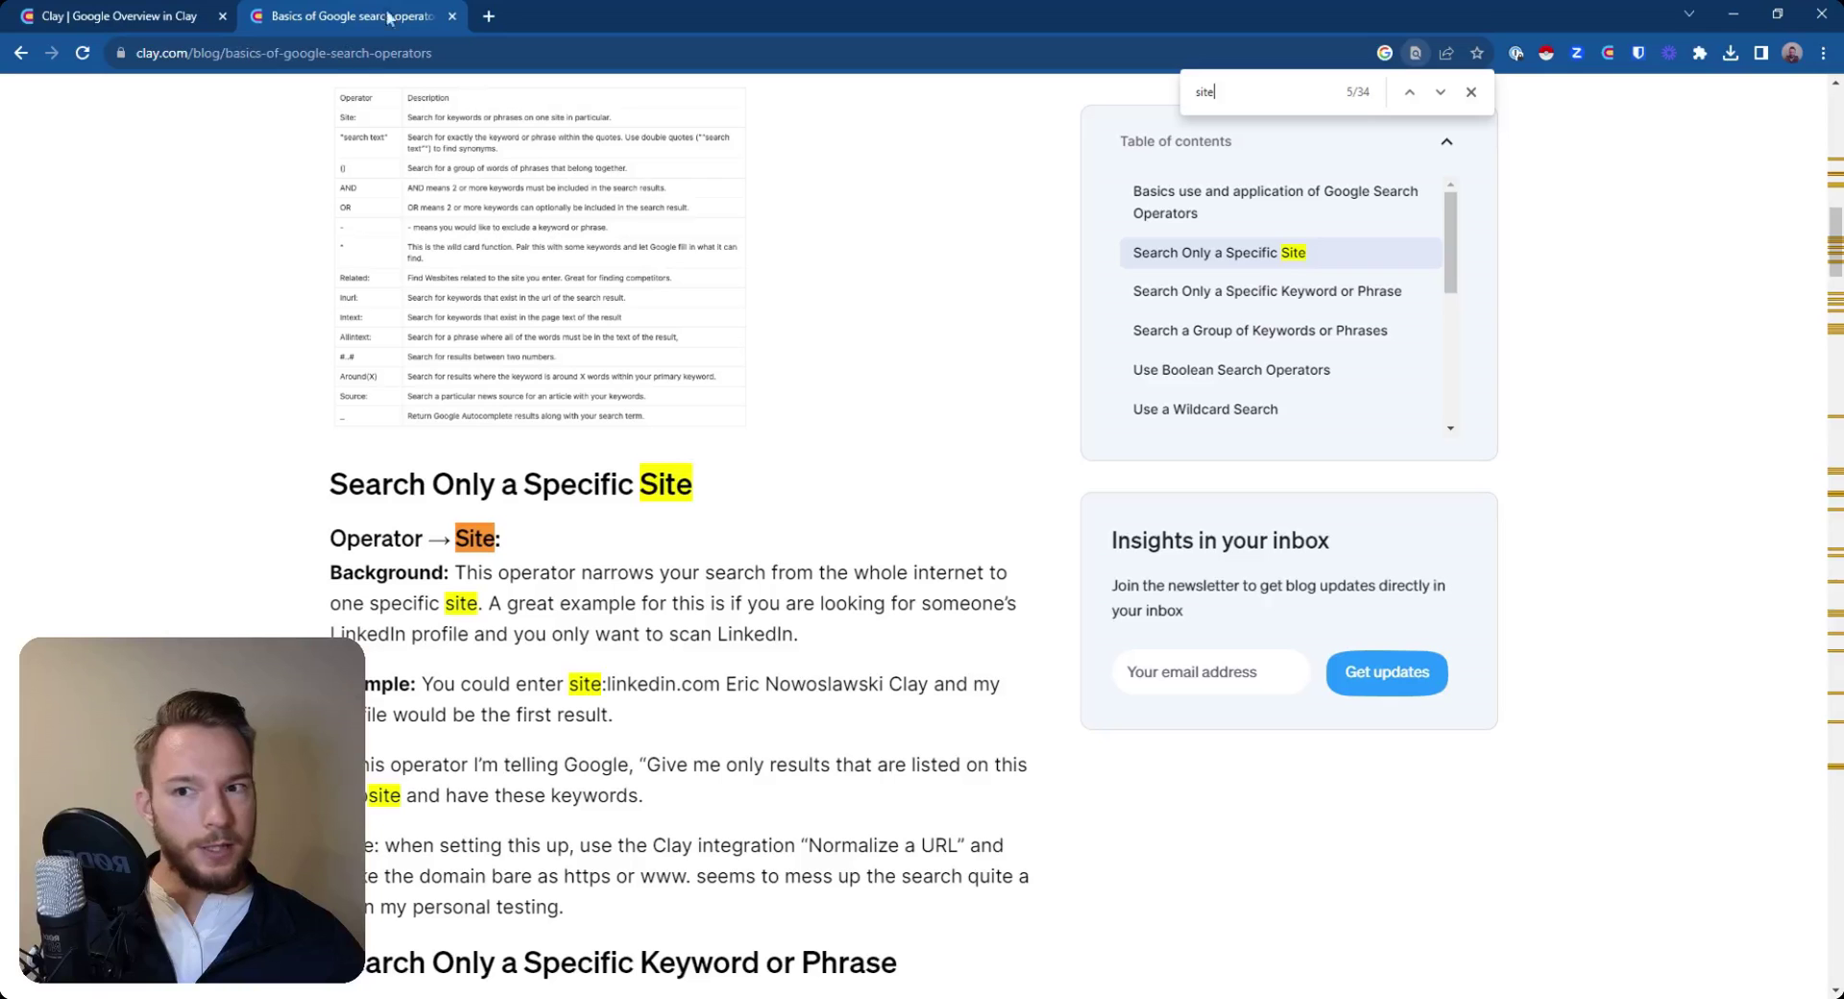